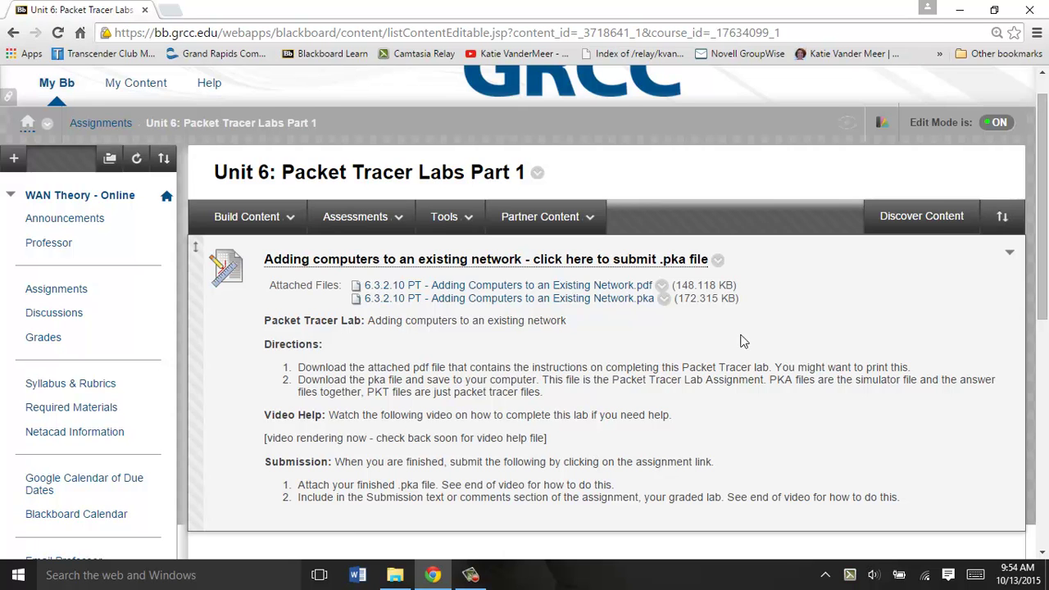
Step: Try to open the attached 6.3.2.10 PT - Adding Computers to an Existing Network.pdf, and return to the assignment page
left_click(584, 288)
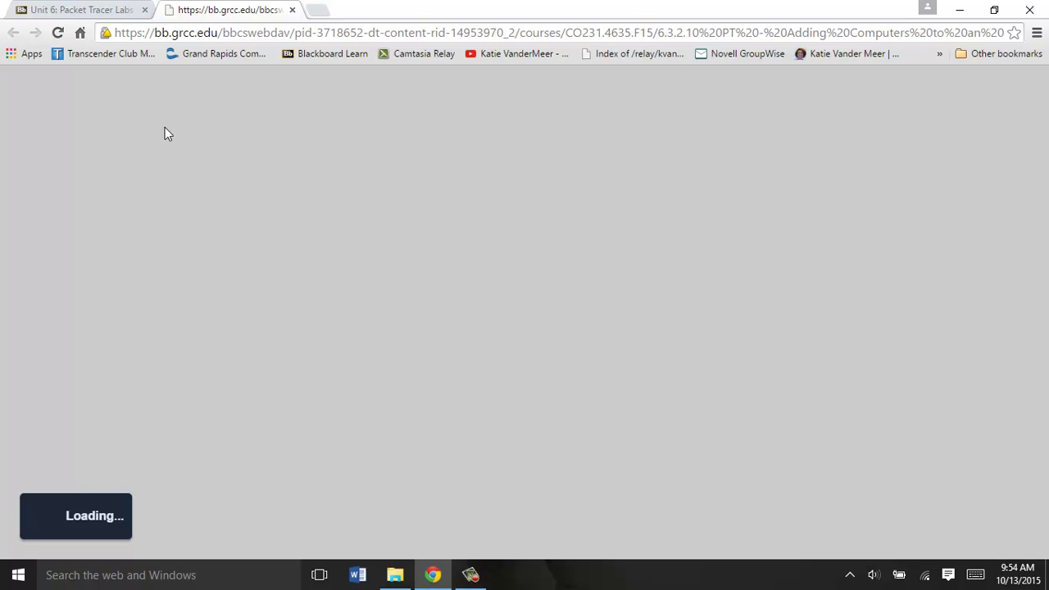
left_click(90, 10)
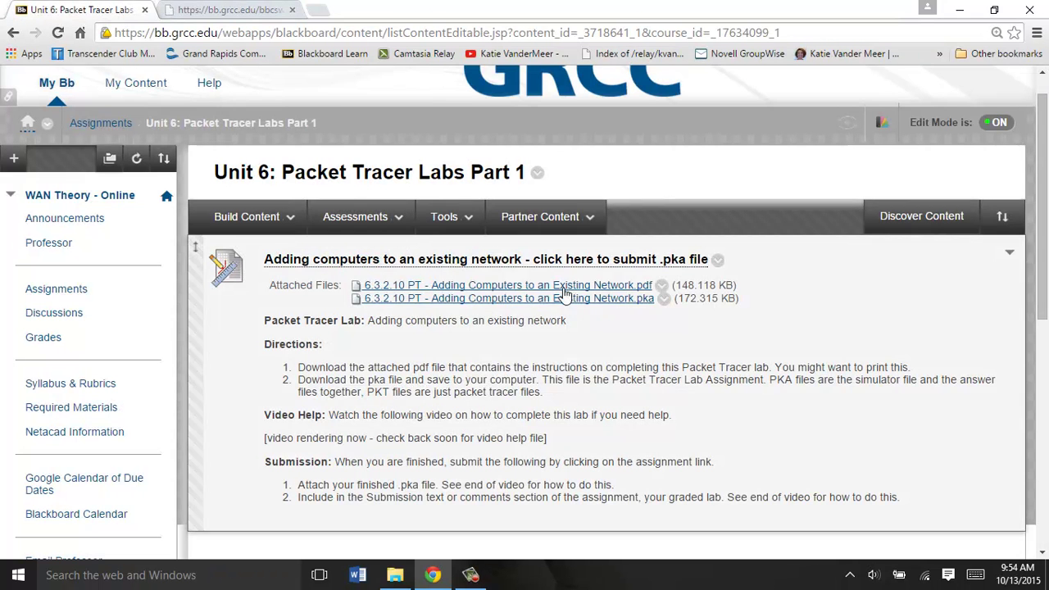
left_click(451, 220)
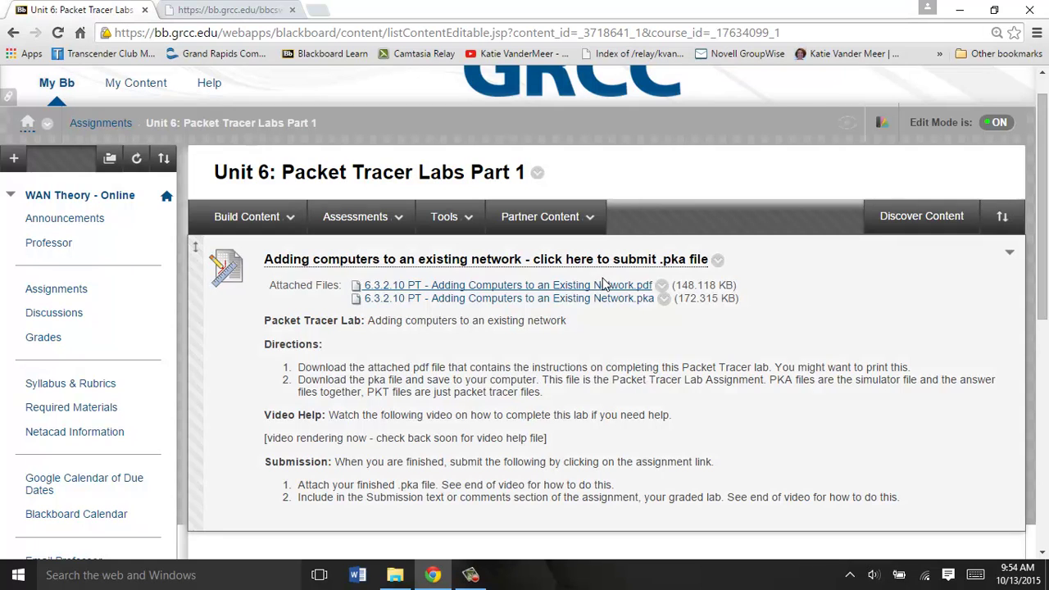
Step: Try to save the attached lab instructions PDF from its link, and retry opening it in a new tab
right_click(605, 294)
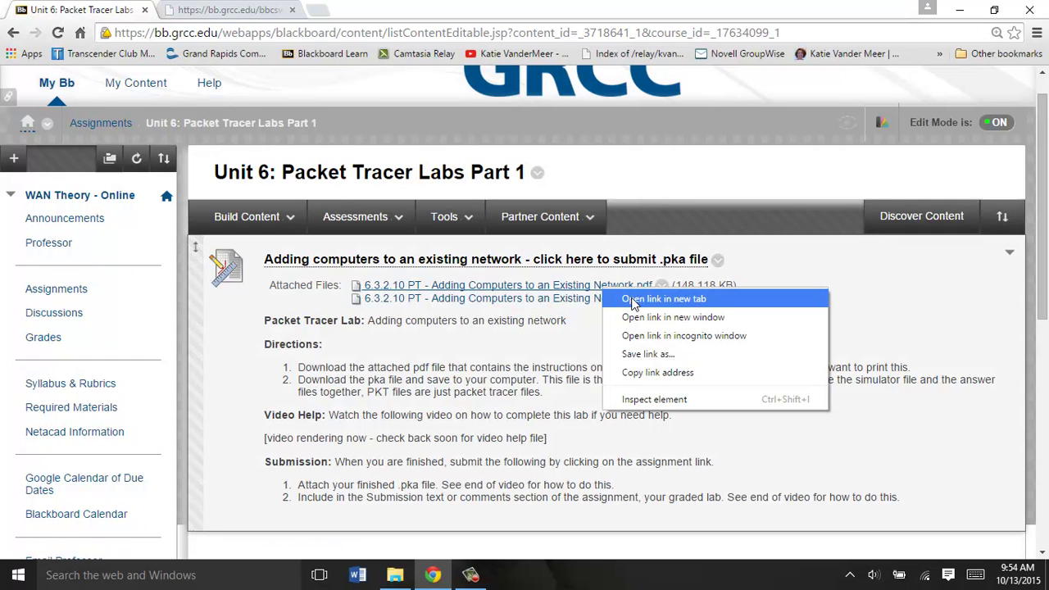
left_click(648, 354)
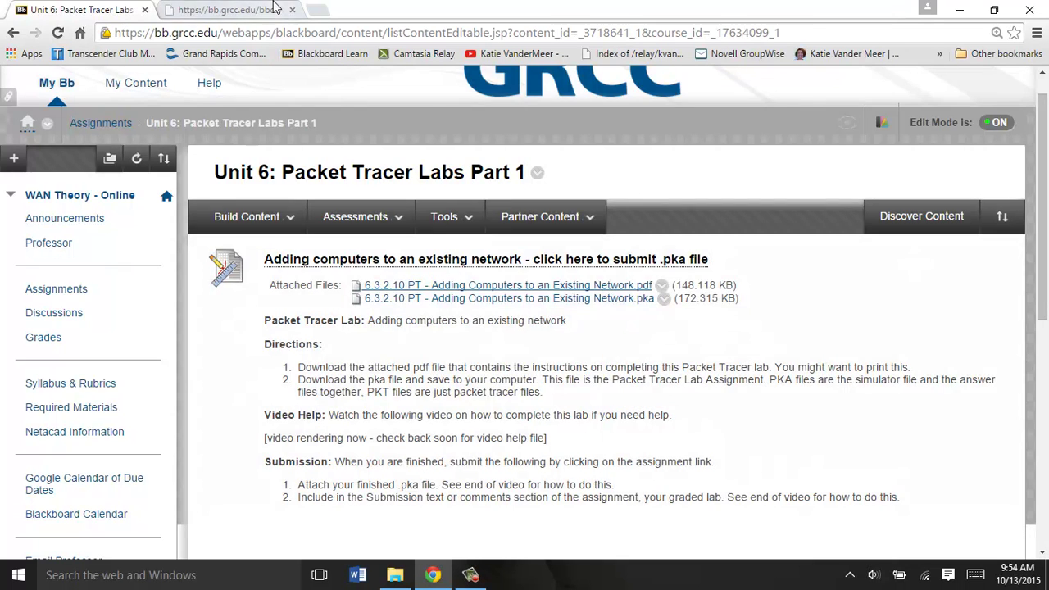
left_click(250, 10)
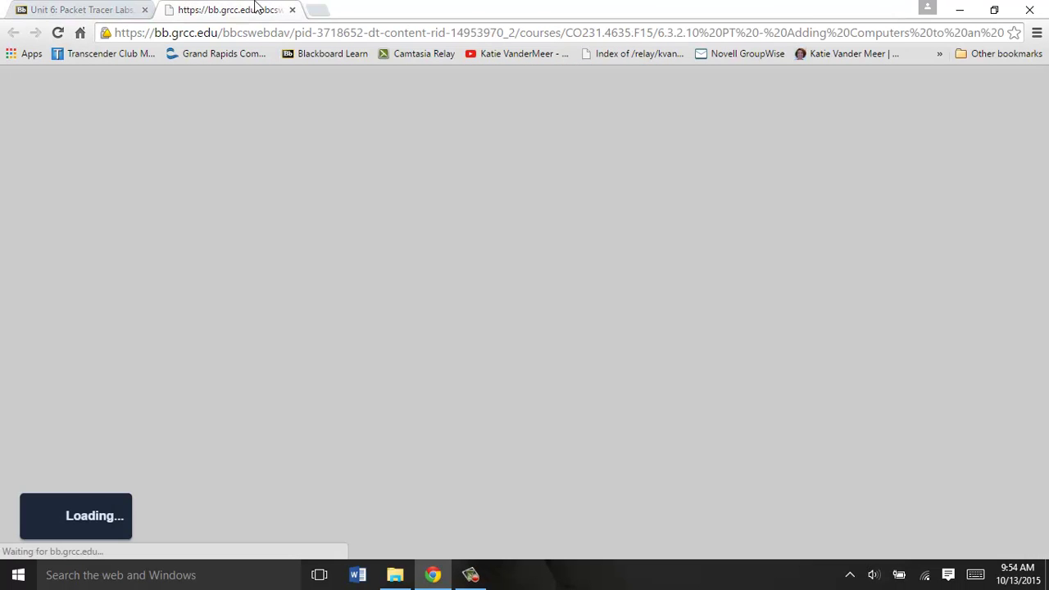
left_click(102, 10)
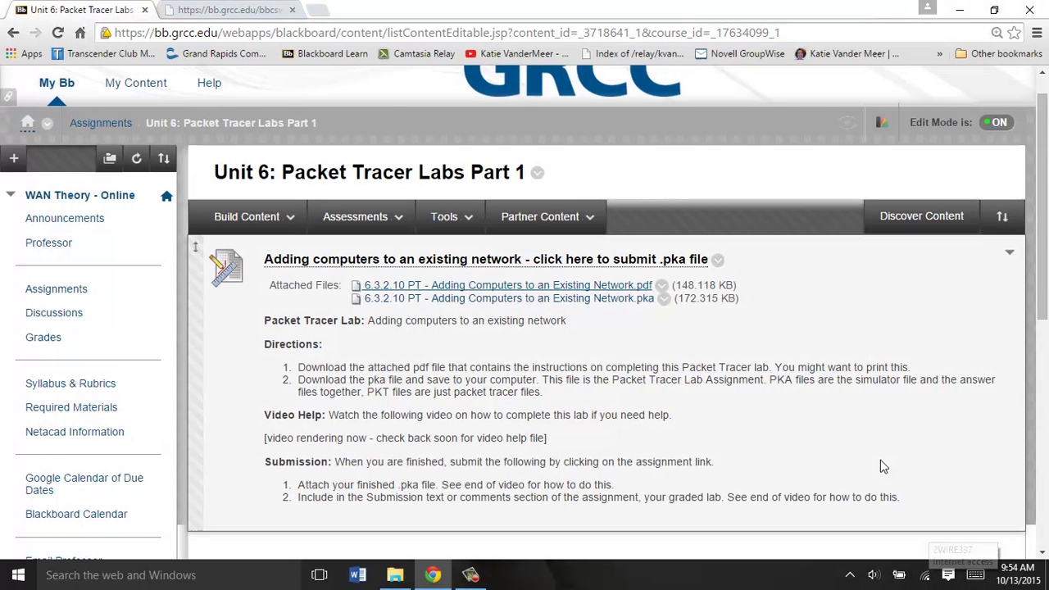
left_click(357, 217)
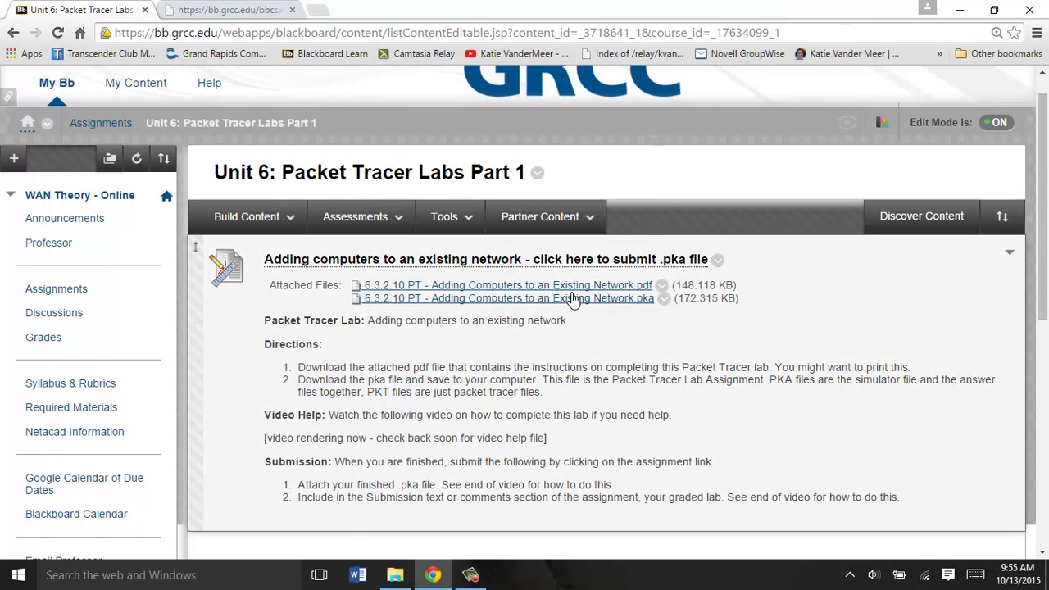
left_click(572, 287)
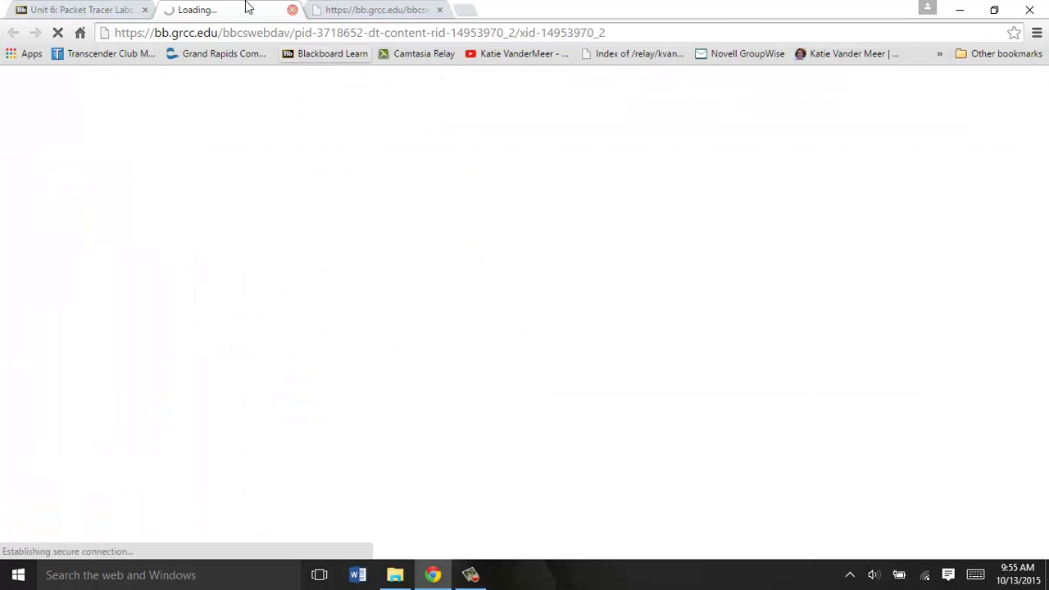
left_click(71, 9)
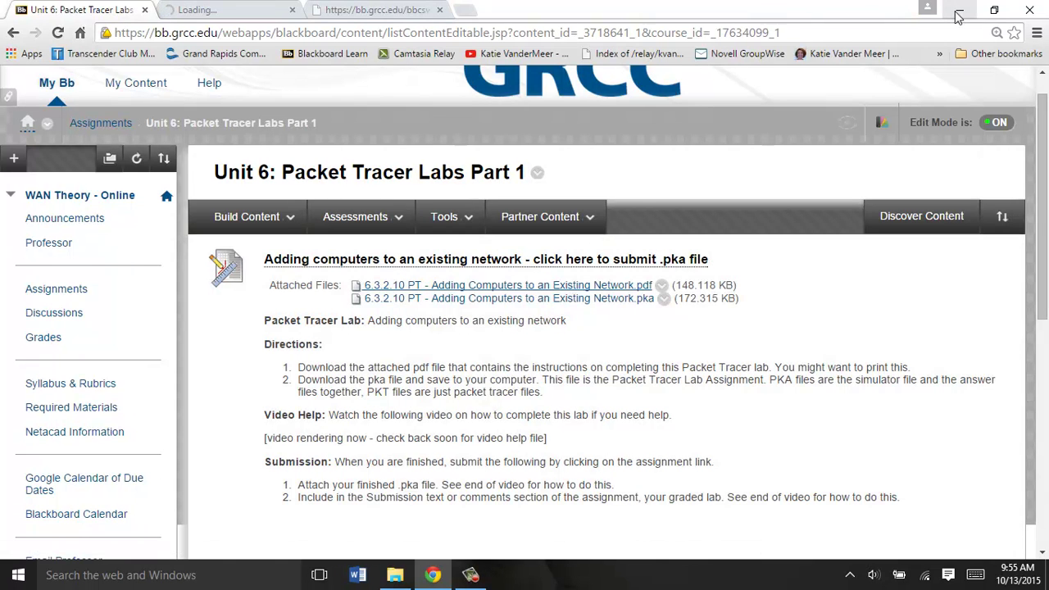
Step: Open the local copy of the 6.3.2.10 Adding Computers PDF from the Student Packet Tracer PDF Files folder on the desktop
left_click(960, 9)
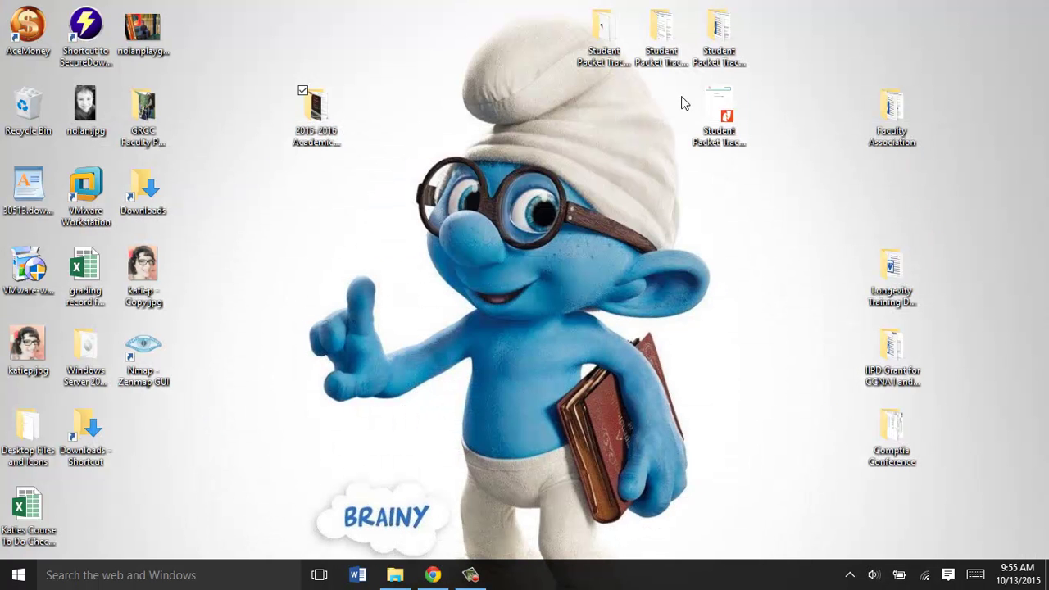
left_click(668, 51)
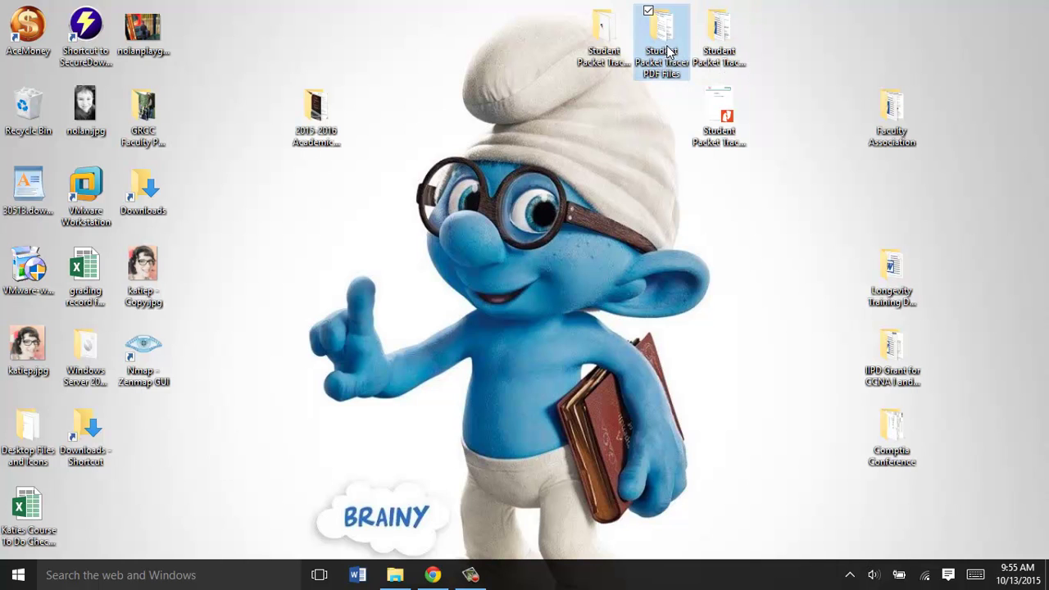
double_click(668, 51)
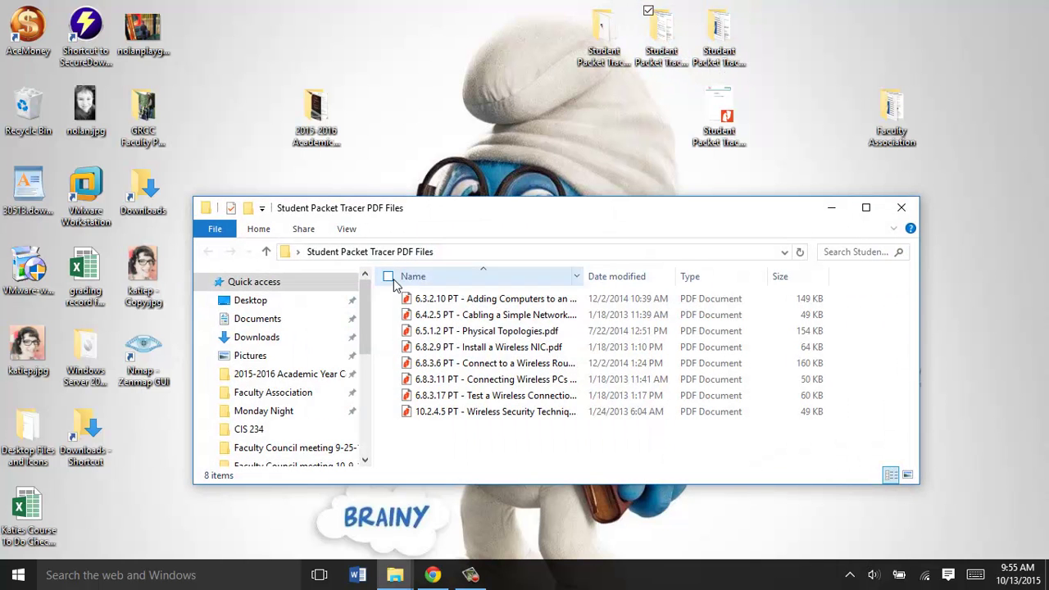
double_click(449, 302)
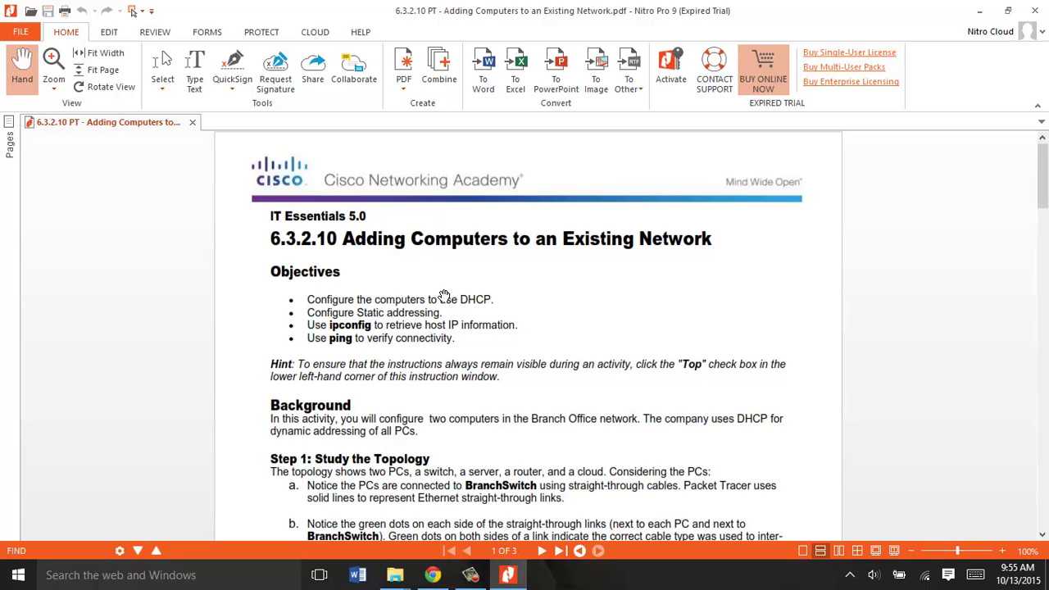
Step: Switch back to Chrome, close the tab with the failed PDF page, and return to the Unit 6 assignment page
left_click(433, 575)
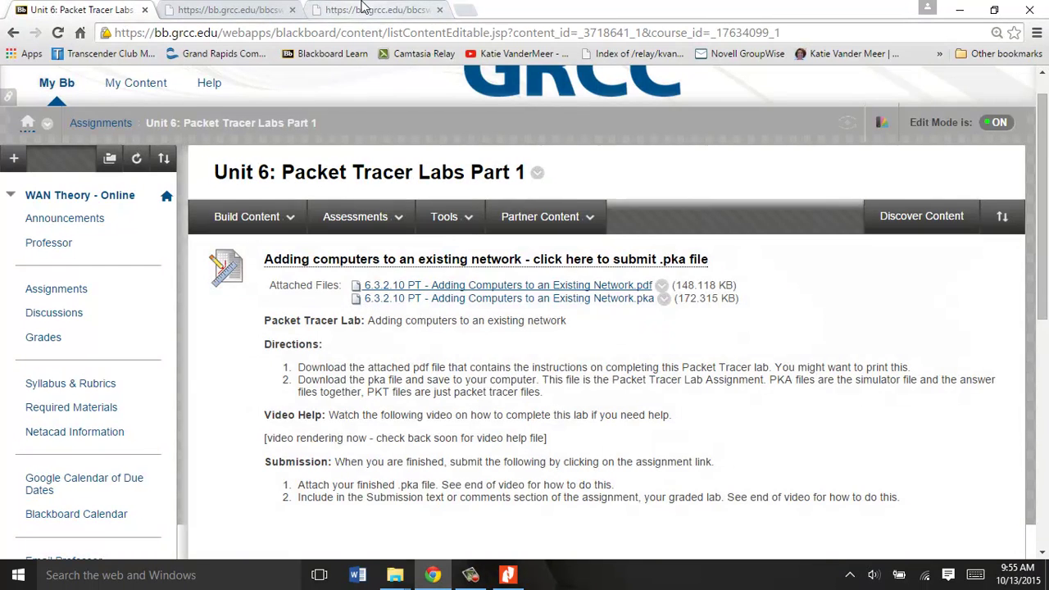
left_click(363, 8)
left_click(230, 16)
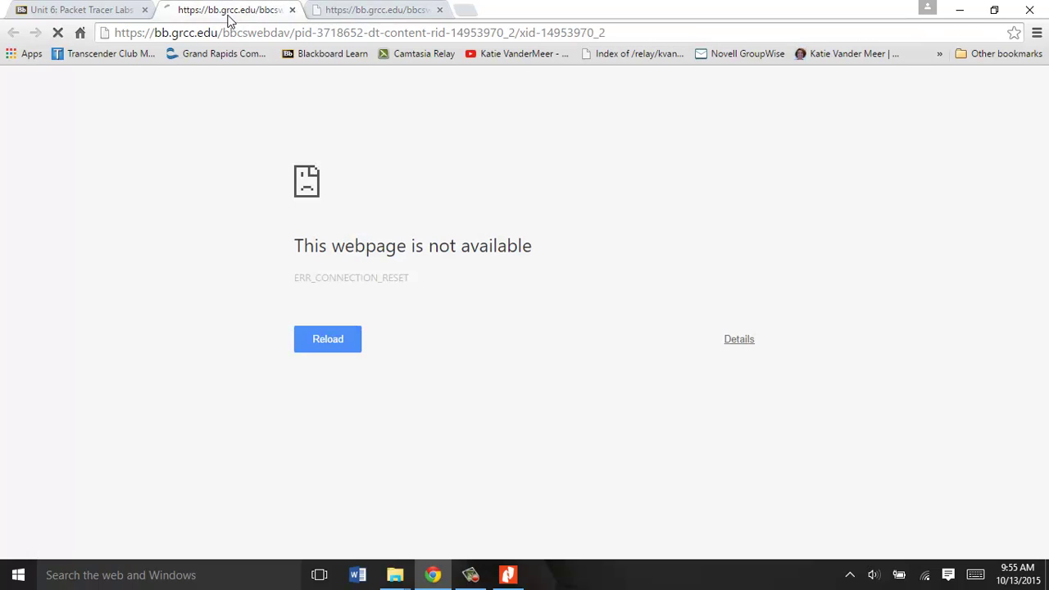
left_click(292, 10)
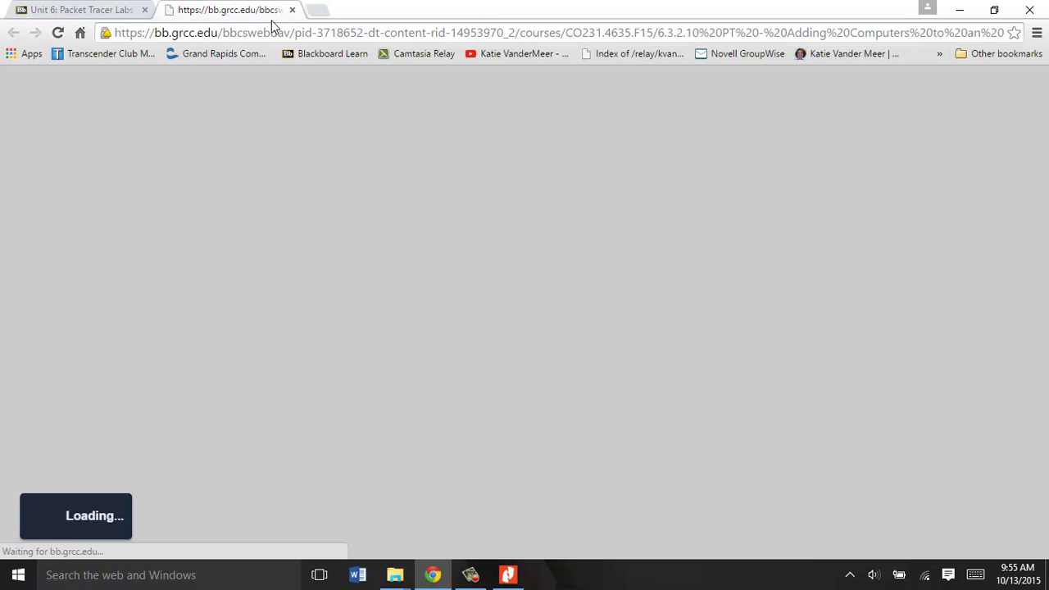
left_click(90, 9)
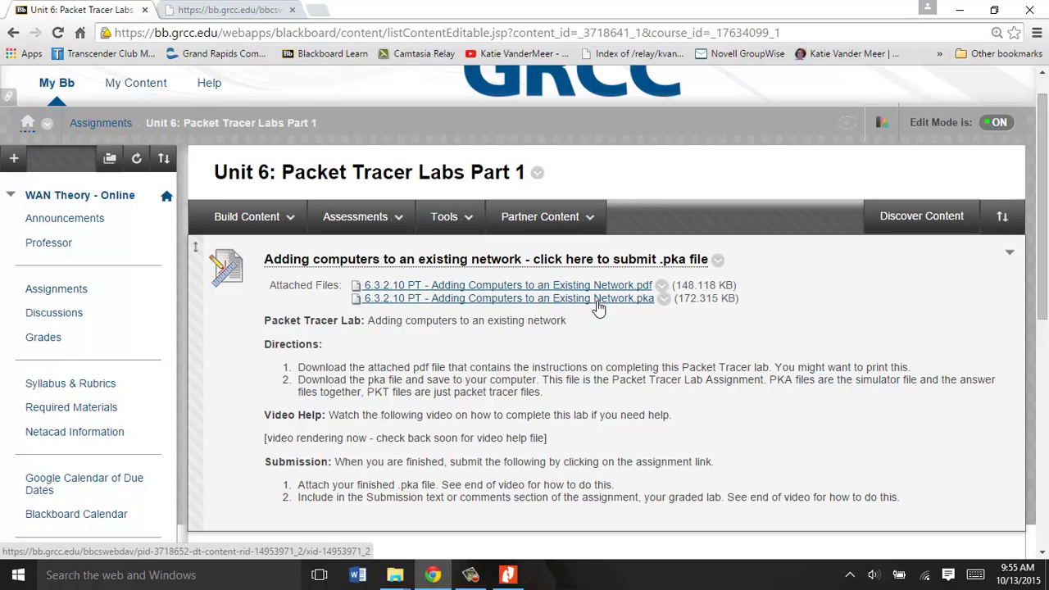
Step: Try to save the attached 6.3.2.10 PT - Adding Computers to an Existing Network.pka, and retry by opening its link directly
right_click(598, 305)
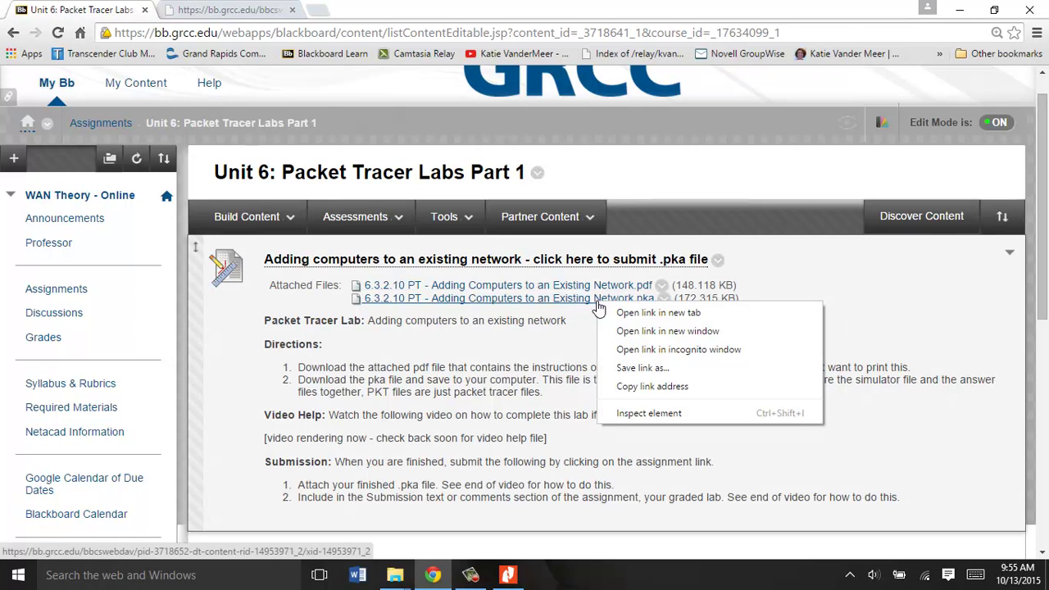
left_click(633, 365)
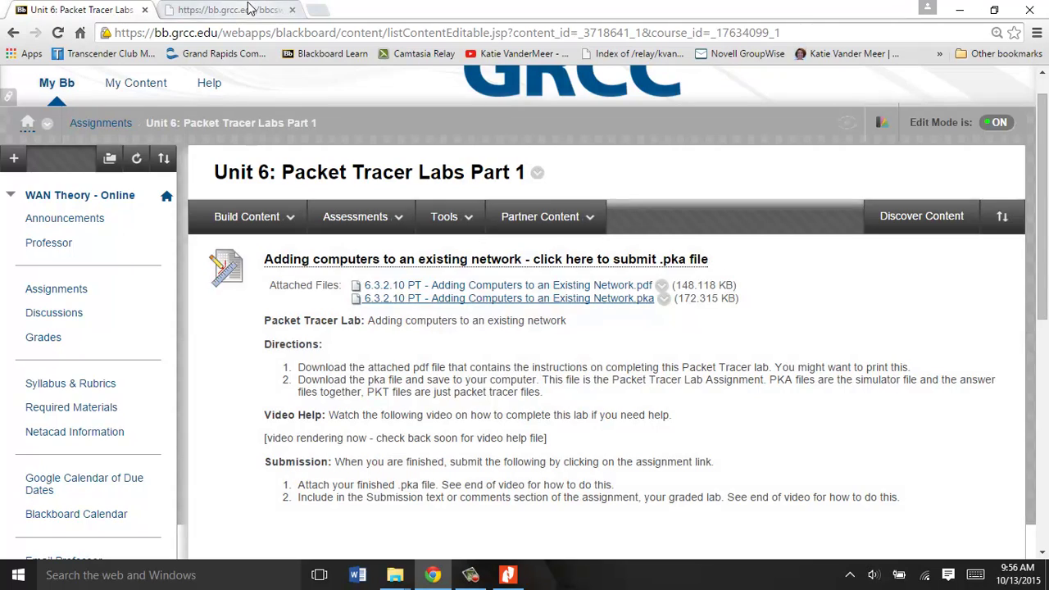
left_click(230, 10)
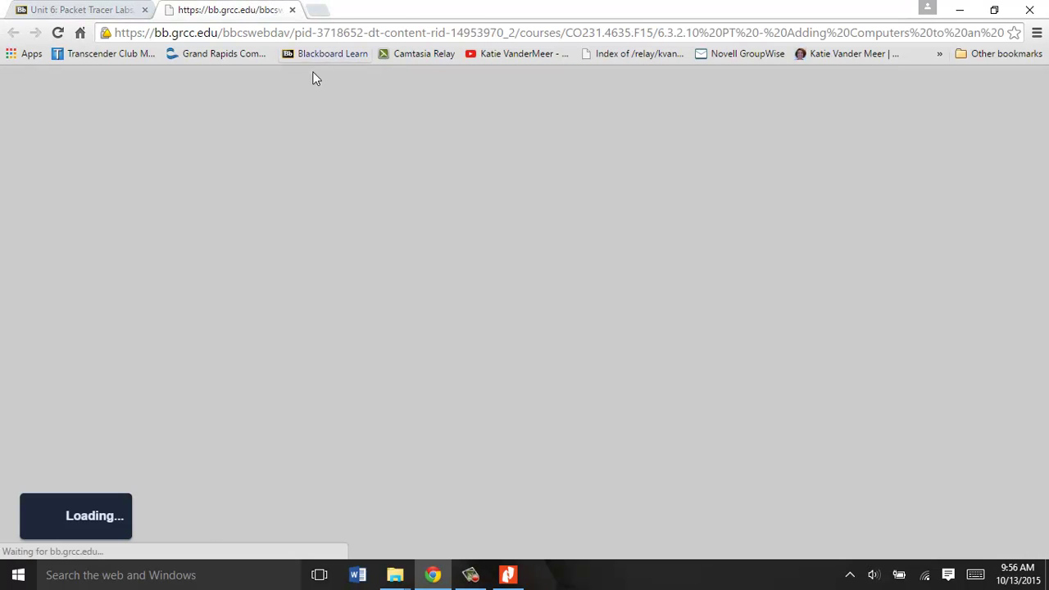
left_click(101, 9)
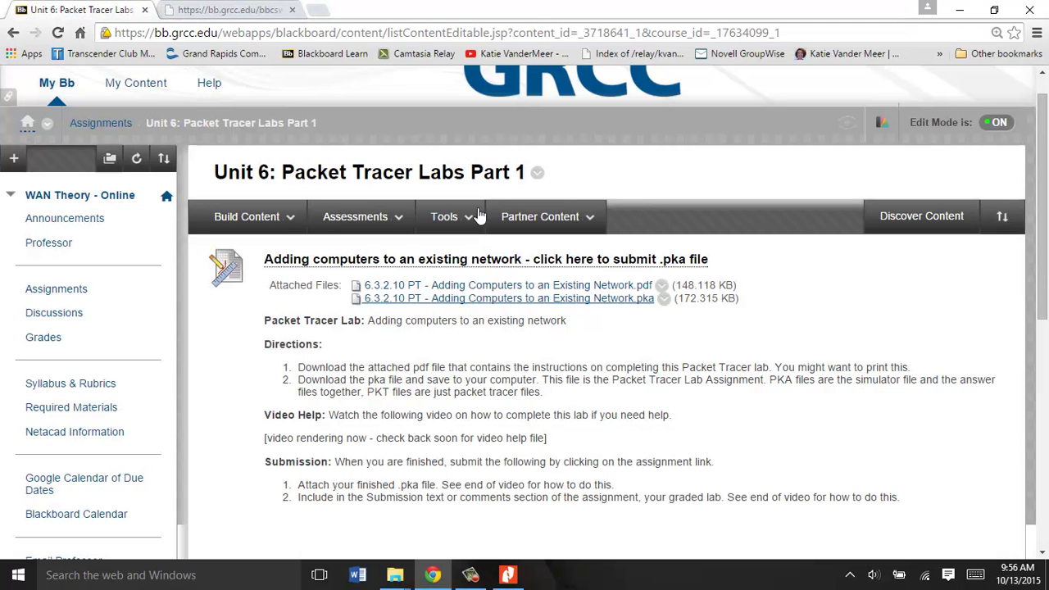
left_click(484, 301)
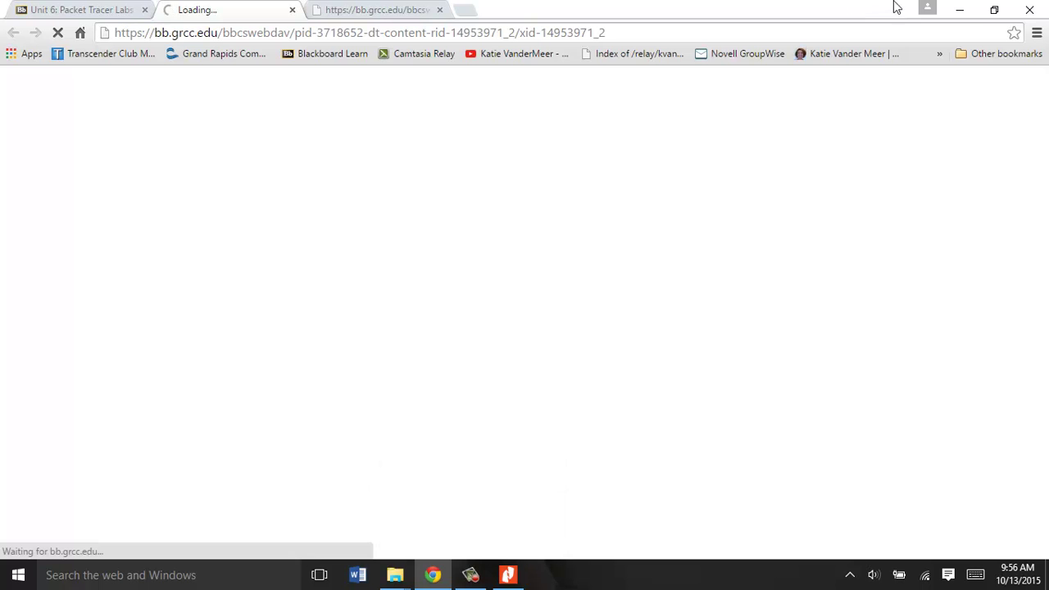
Step: Minimize the browser and the PDF viewer to get to the desktop
left_click(961, 12)
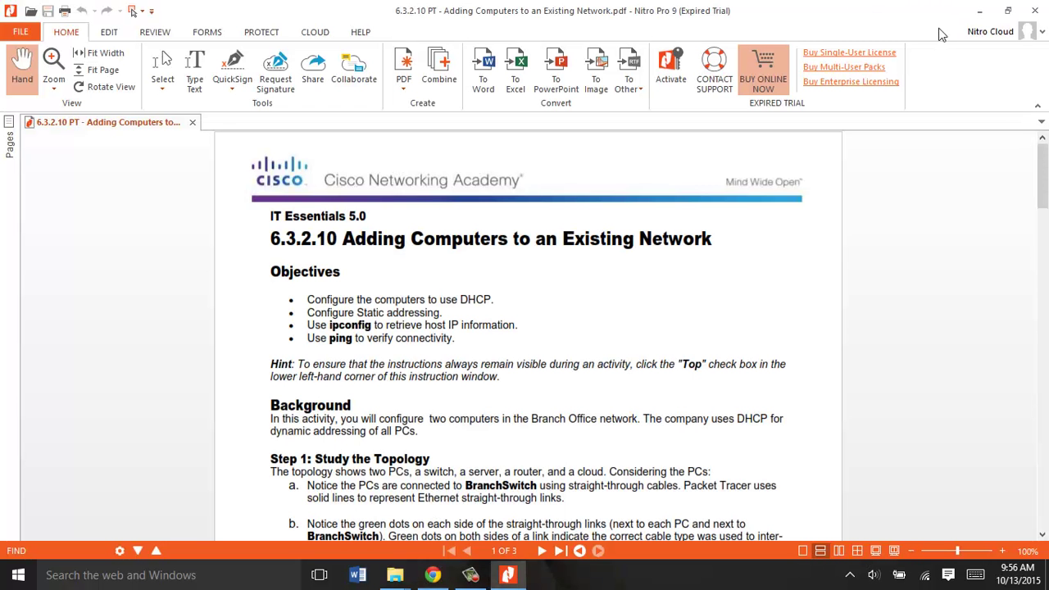
left_click(979, 10)
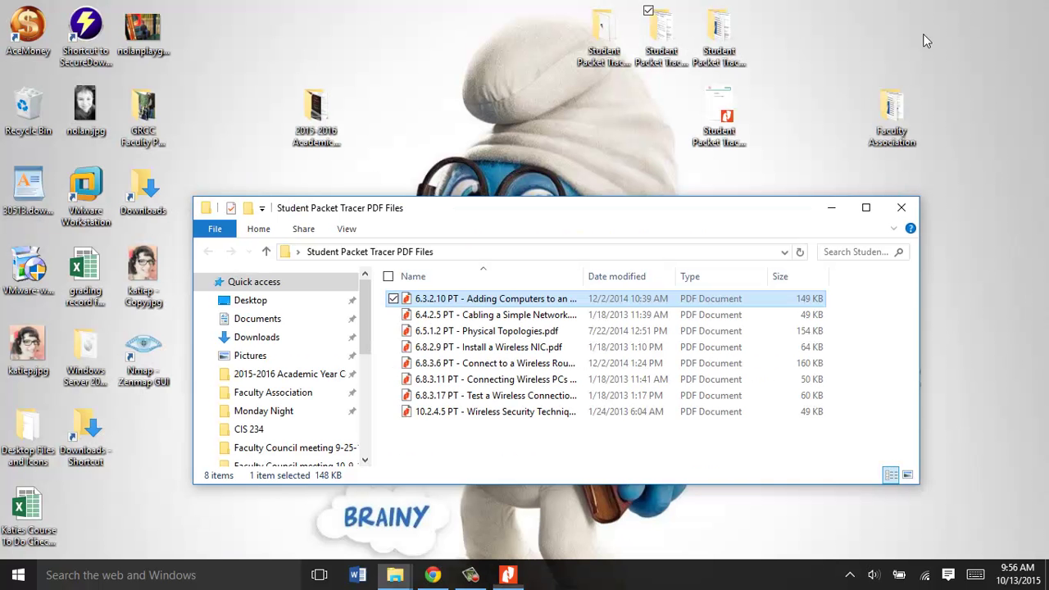
left_click(719, 33)
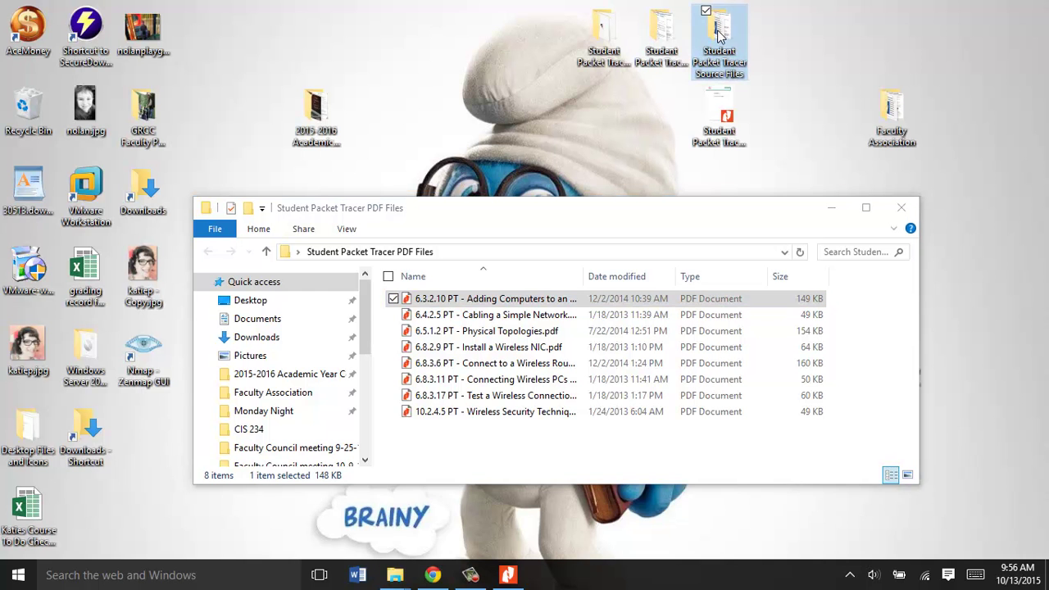
double_click(719, 32)
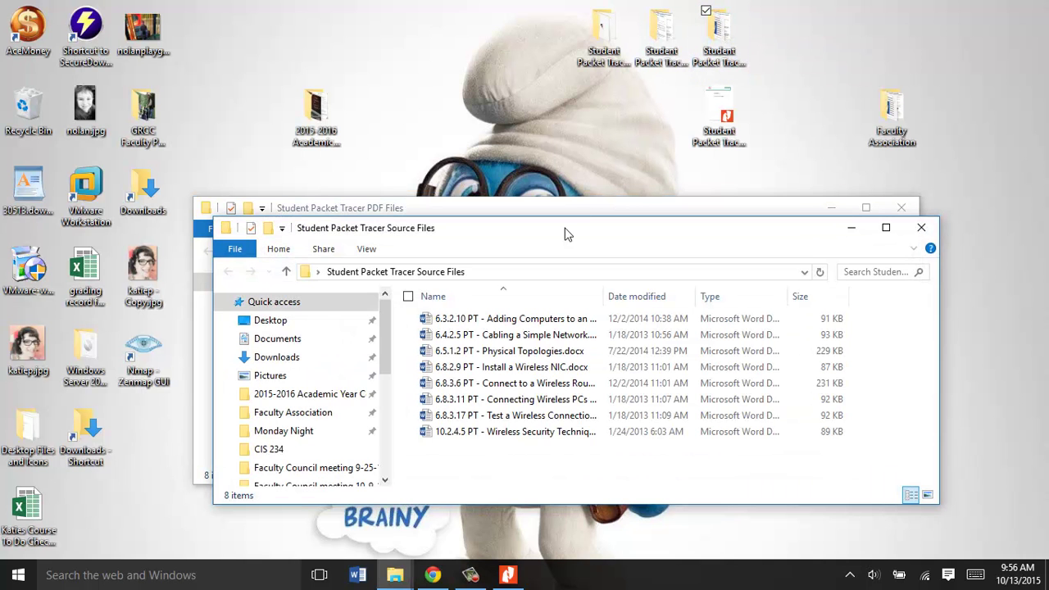
left_click(921, 228)
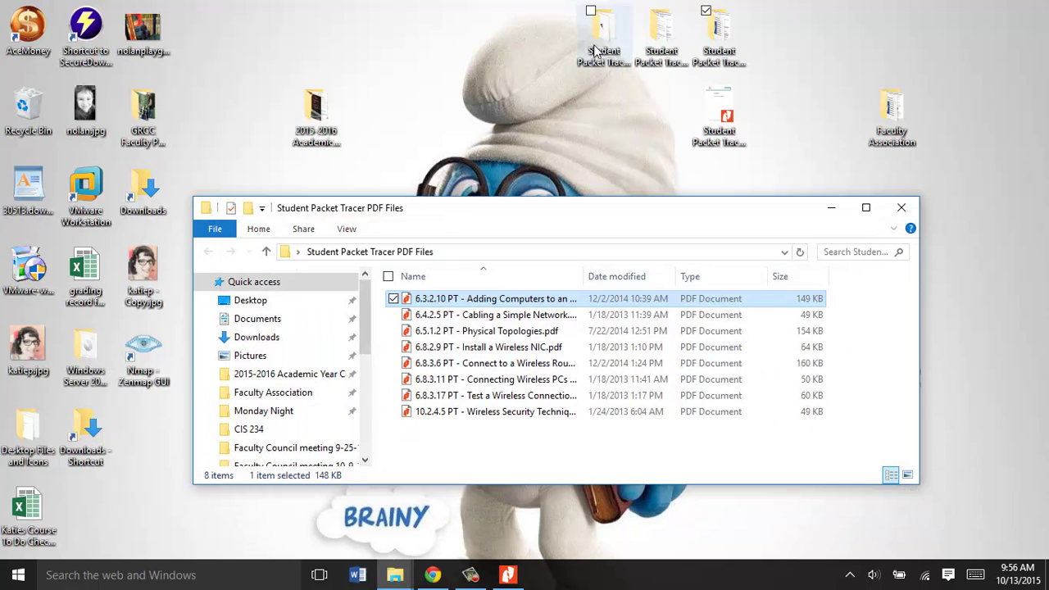
Step: Copy the 6.3.2.10 Adding Computers .pka file from the Student Packet Tracer Files folder to the desktop, and close the folder windows
double_click(596, 41)
left_click_drag(474, 340, 394, 111)
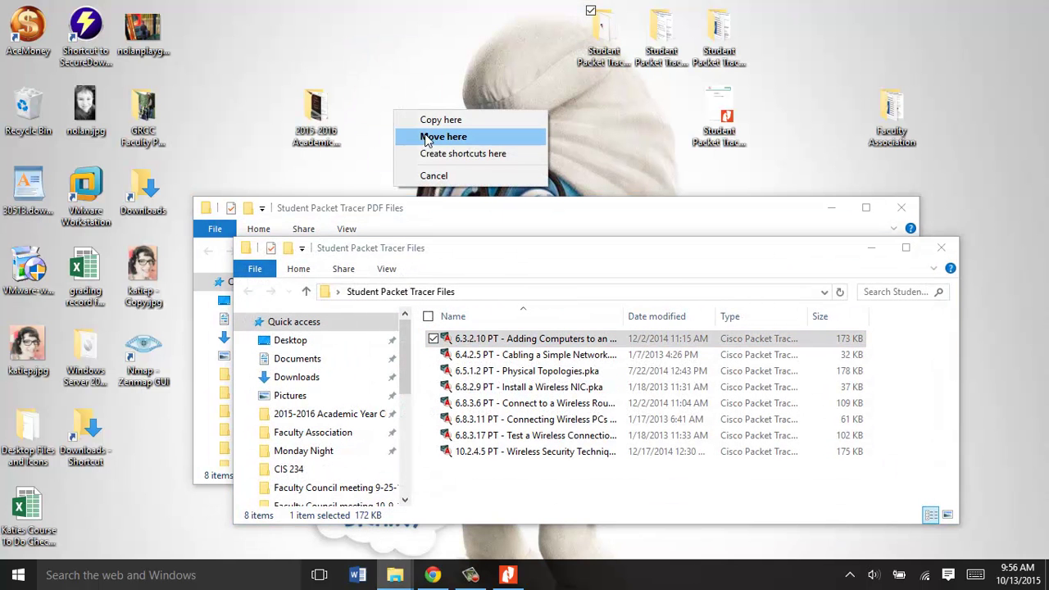
left_click(434, 120)
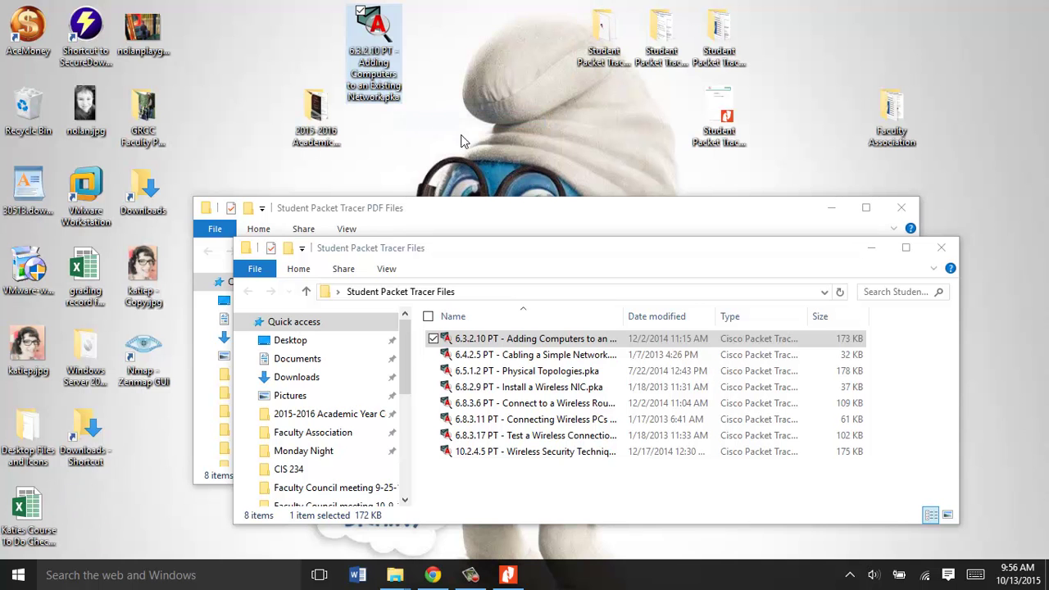
left_click(942, 249)
left_click(903, 210)
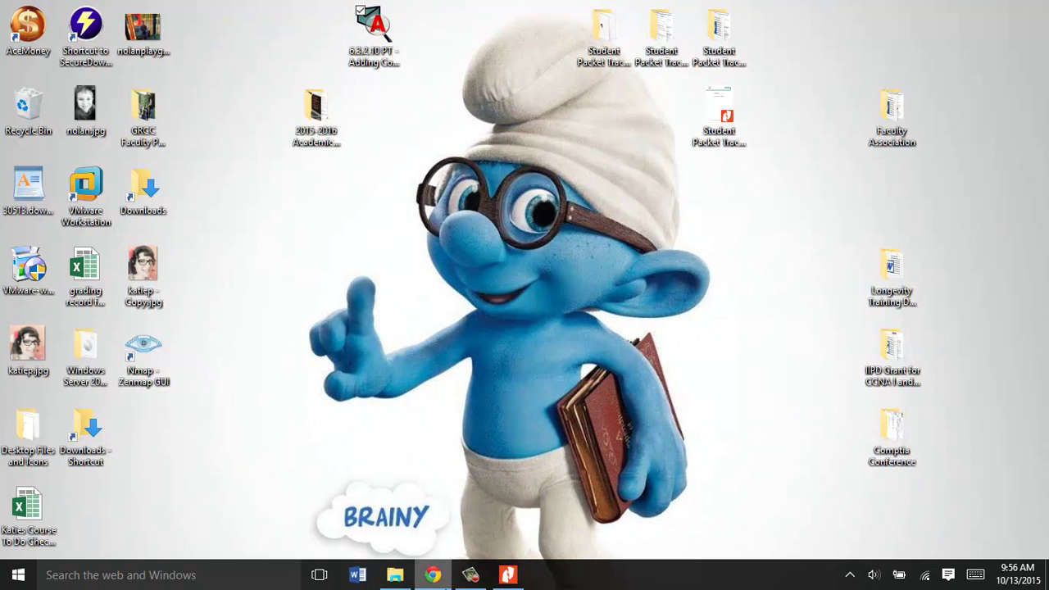
Step: Switch to Chrome, close the failed page, and retry downloading the attached 6.3.2.10 PT - Adding Computers to an Existing Network.pka from the Unit 6 page
left_click(435, 575)
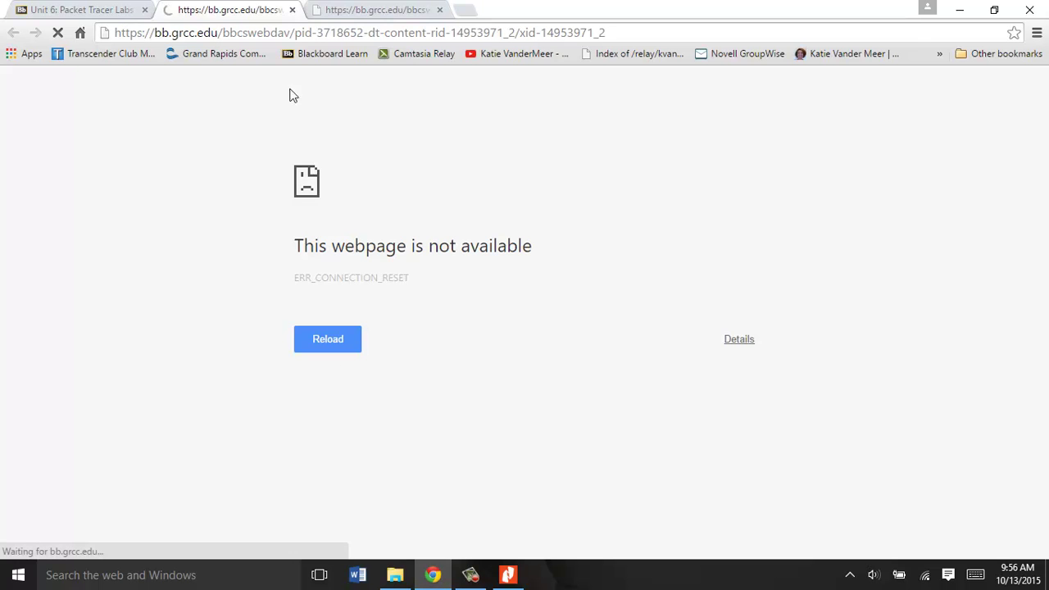
left_click(292, 10)
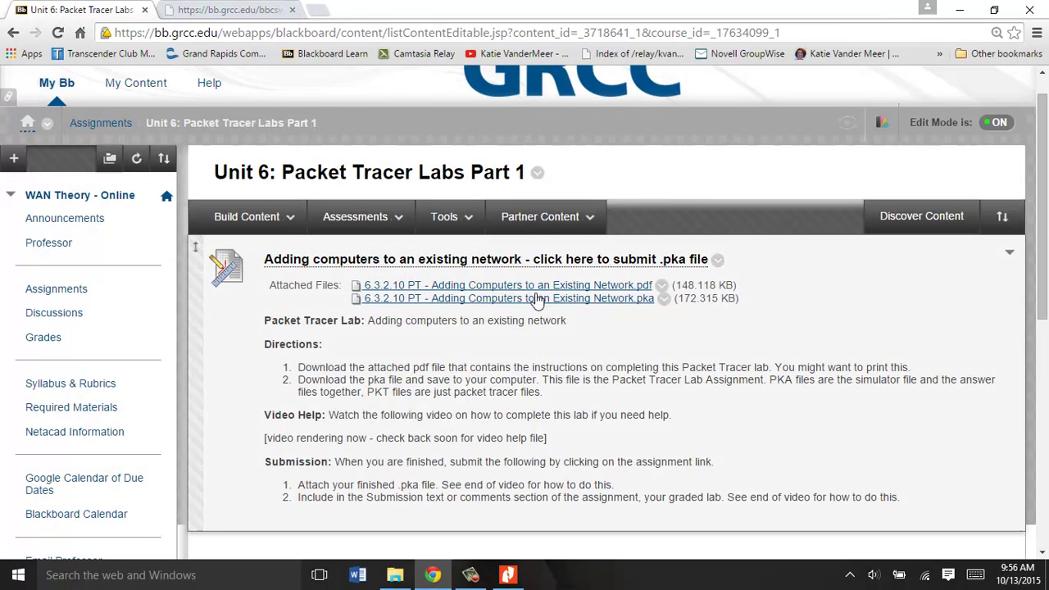
left_click(543, 298)
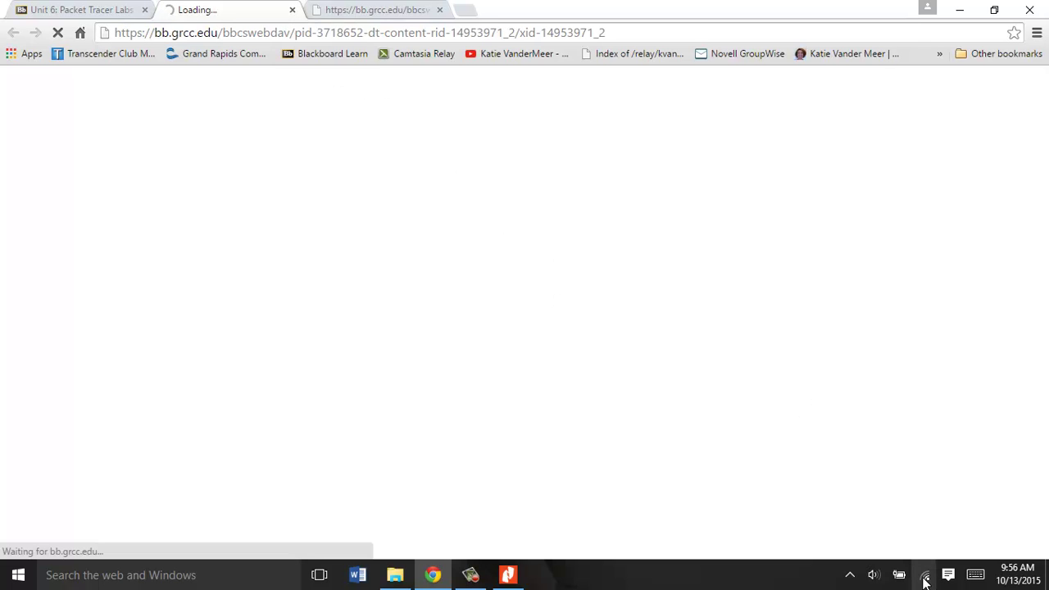
left_click(334, 7)
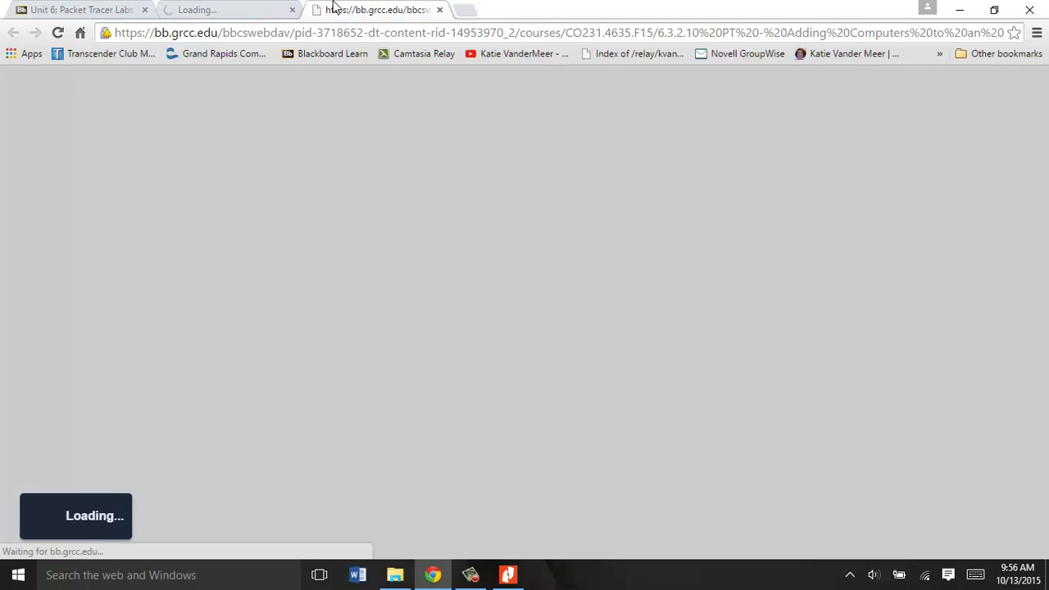
left_click(246, 9)
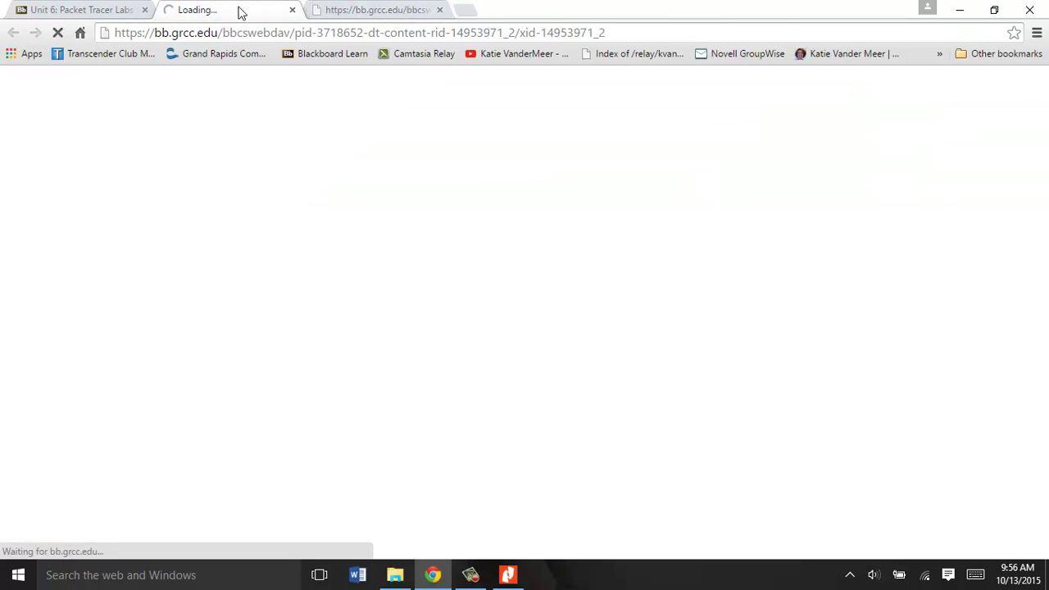
left_click(119, 12)
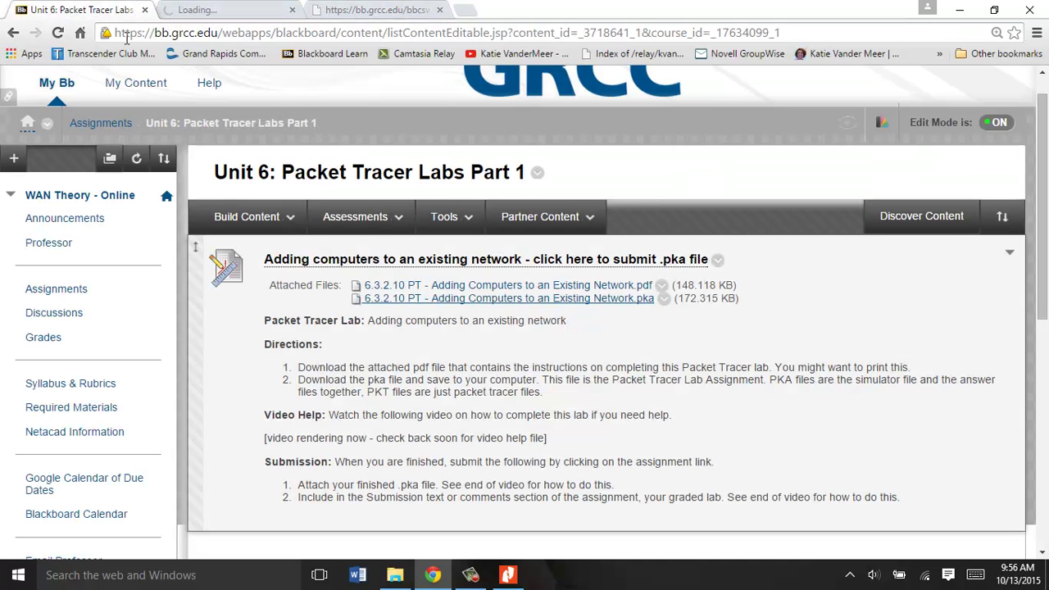
Step: Minimize the open windows to reach the desktop, and move the 6.3.2.10 .pka file to the empty space below the 2015-2016 Academic folder
left_click(521, 580)
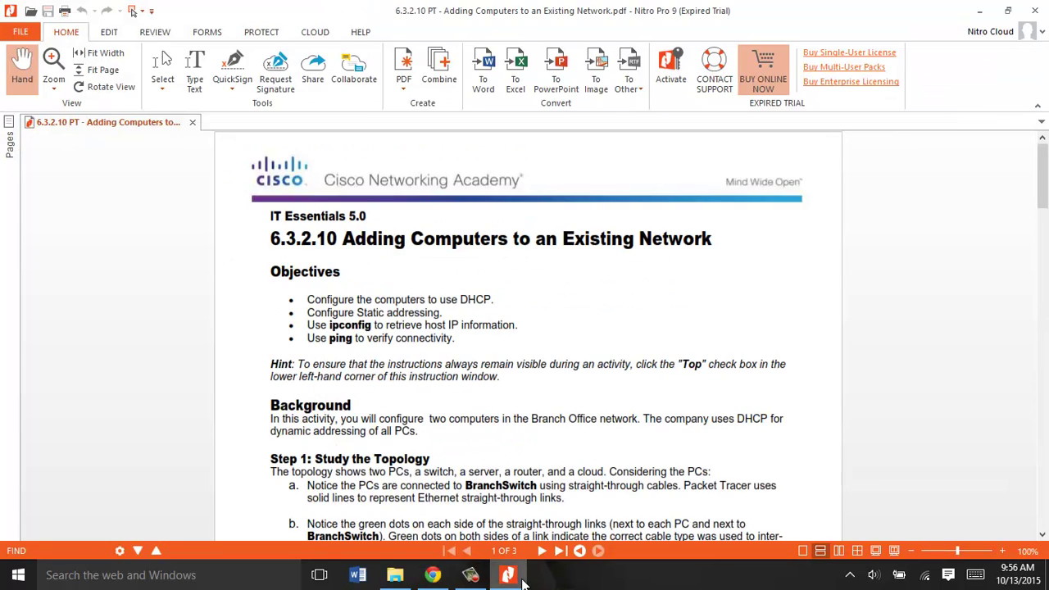
left_click(523, 580)
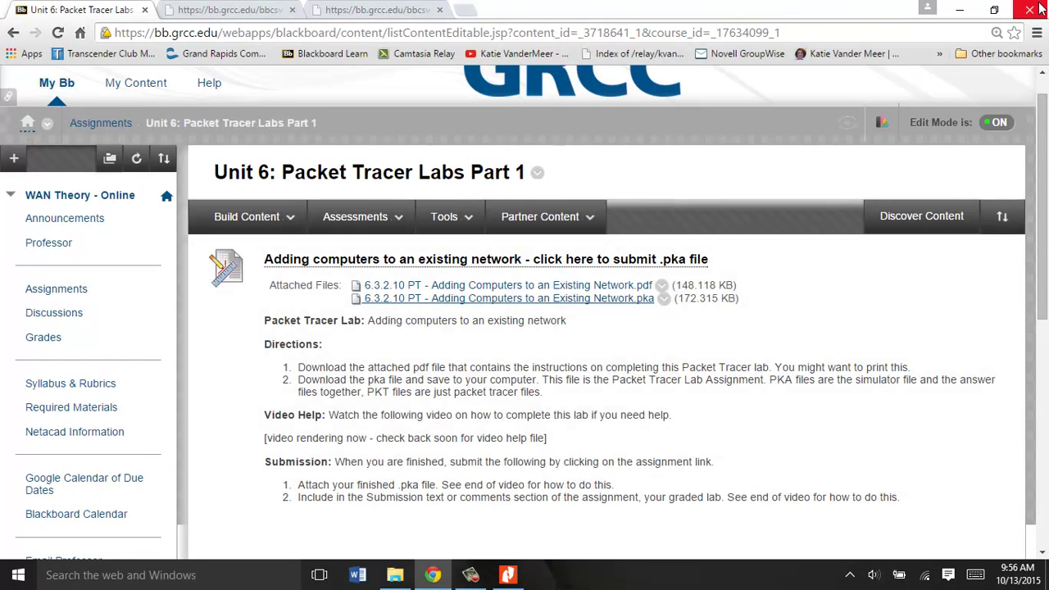
left_click(955, 16)
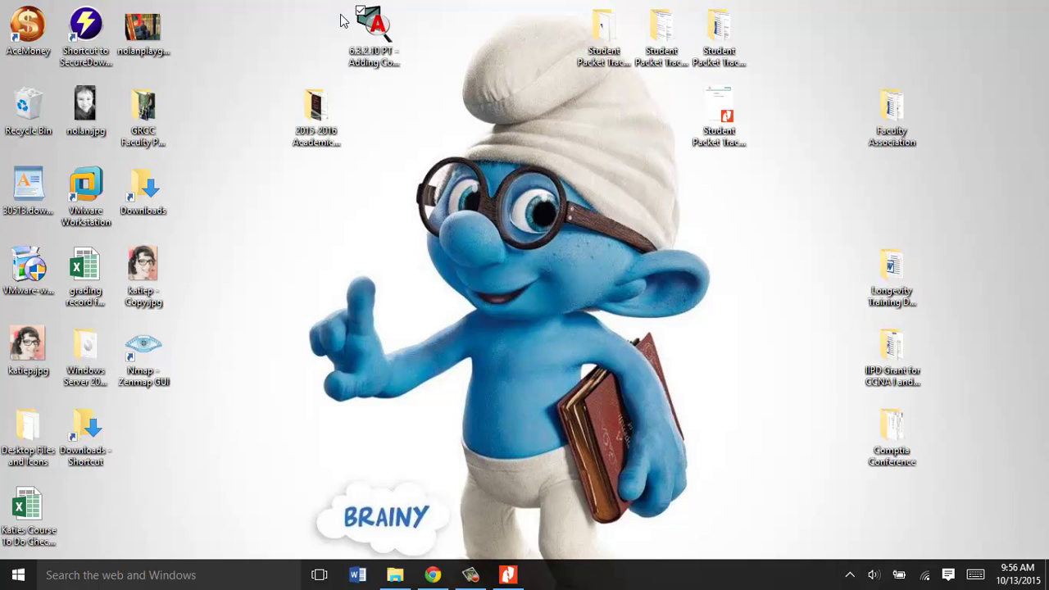
left_click(365, 30)
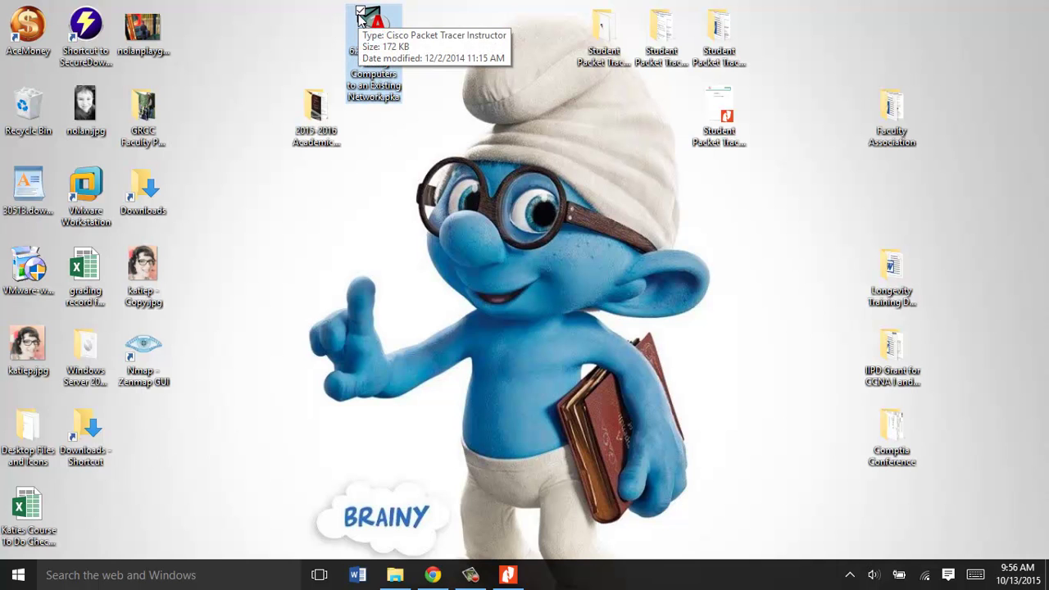
left_click_drag(365, 29, 259, 172)
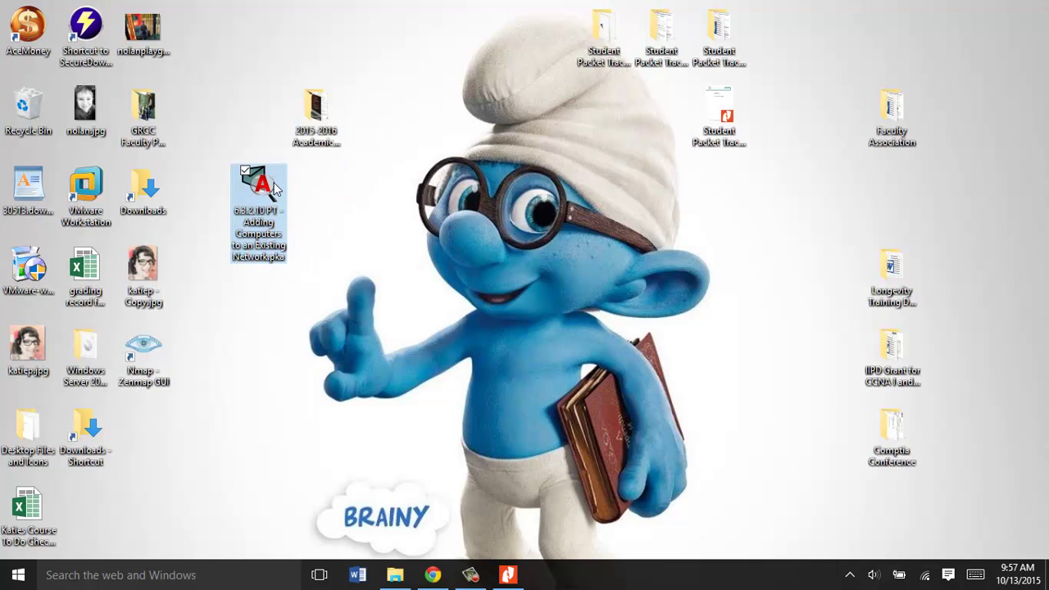
Step: Find and launch Cisco Packet Tracer Instructor, and move its window aside so the .pka file on the desktop is uncovered
left_click(19, 577)
type("pak")
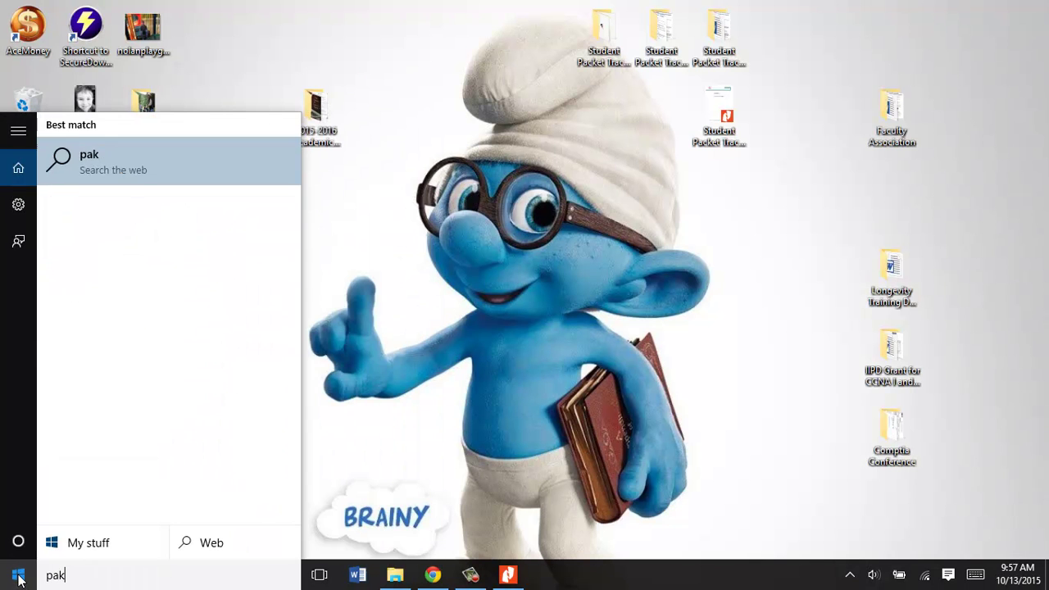
key("BackSpace")
type("ck")
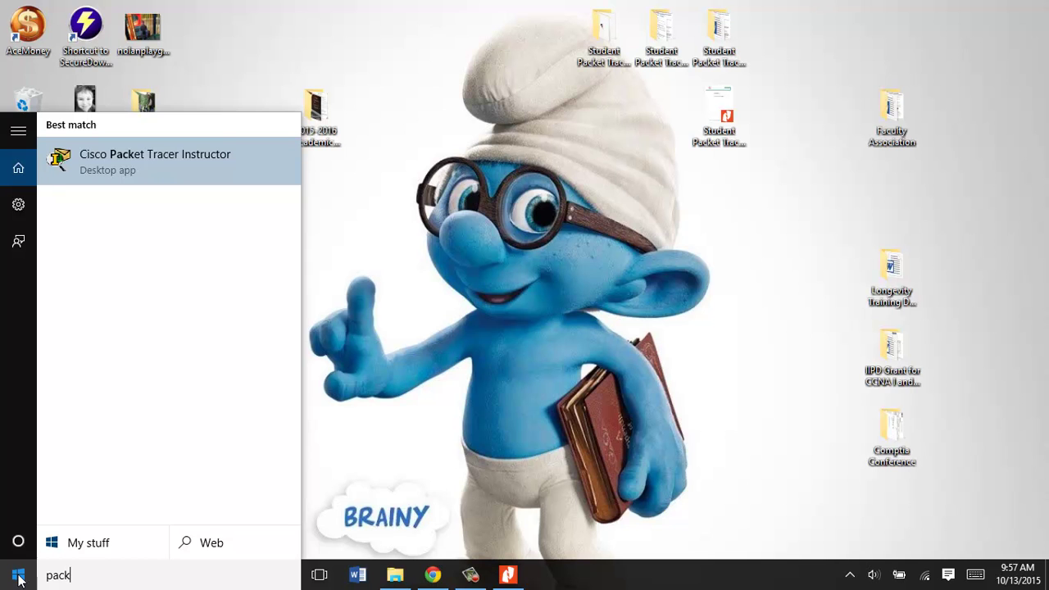
left_click(136, 163)
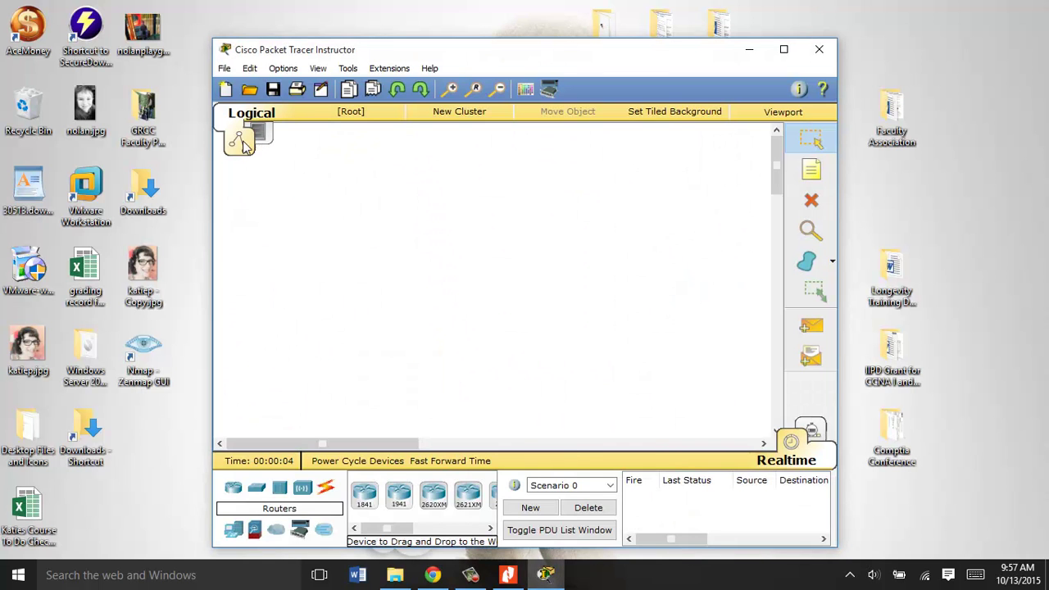
left_click_drag(465, 60, 469, 63)
left_click_drag(582, 71, 663, 96)
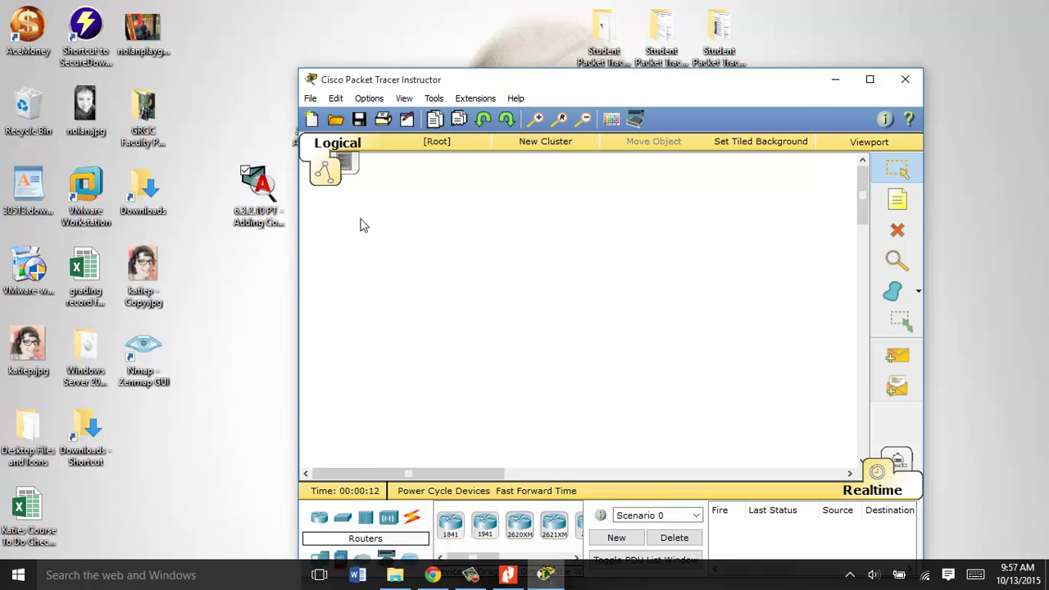
Step: Open 6.3.2.10 PT - Adding Computers to an Existing Network.pka from the Desktop folder, and maximize the Packet Tracer window
left_click(336, 120)
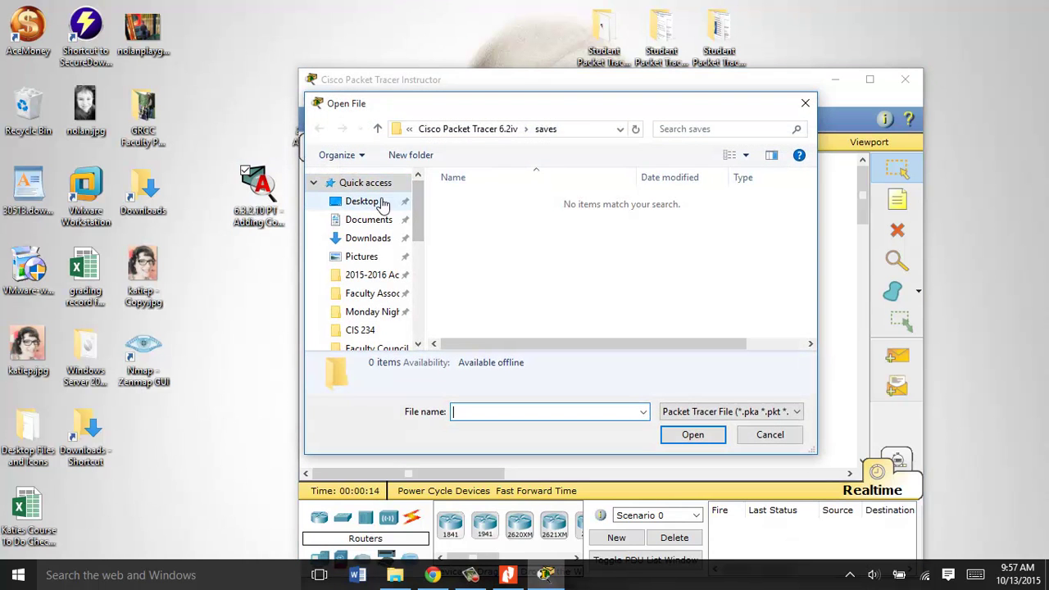
left_click(382, 202)
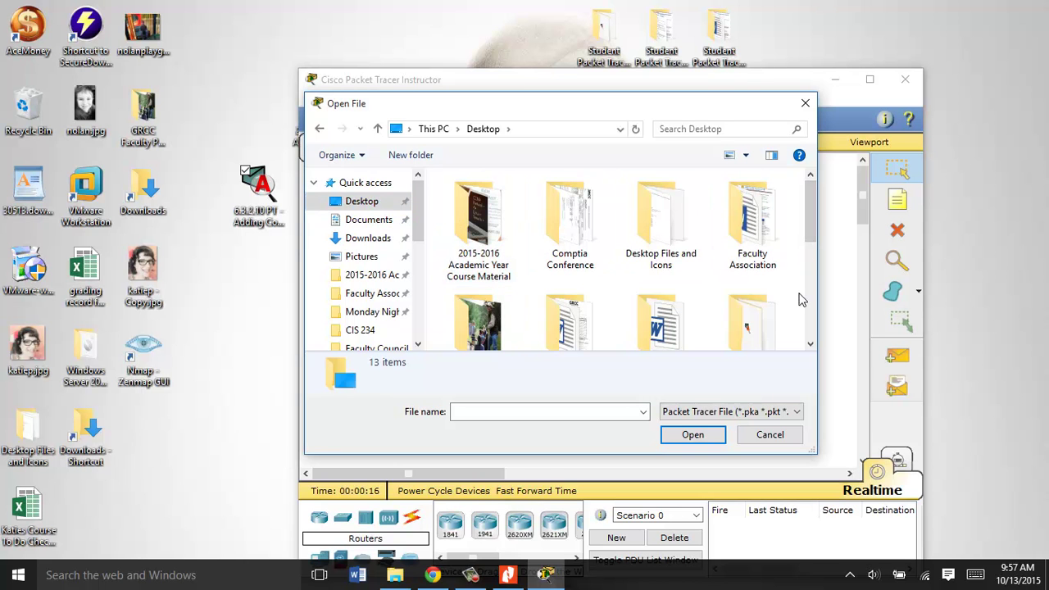
left_click_drag(804, 235, 803, 300)
left_click(750, 246)
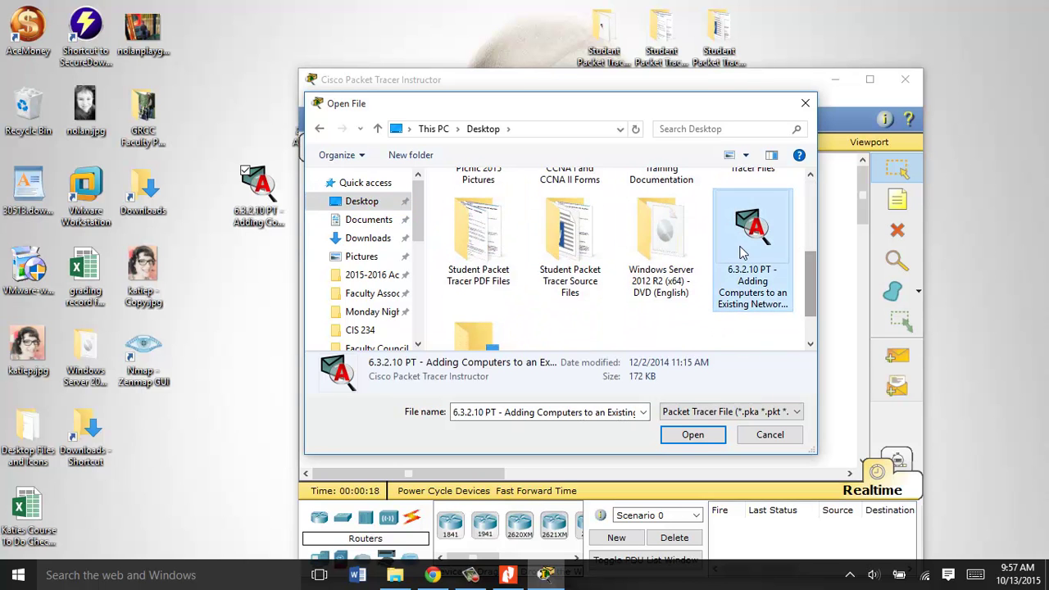
left_click(695, 435)
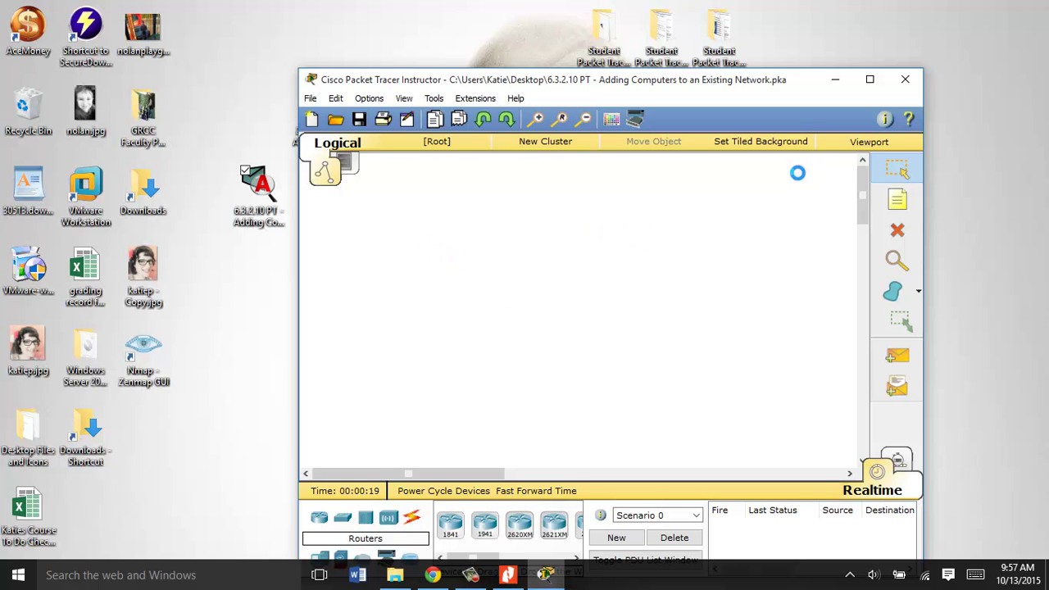
left_click(870, 80)
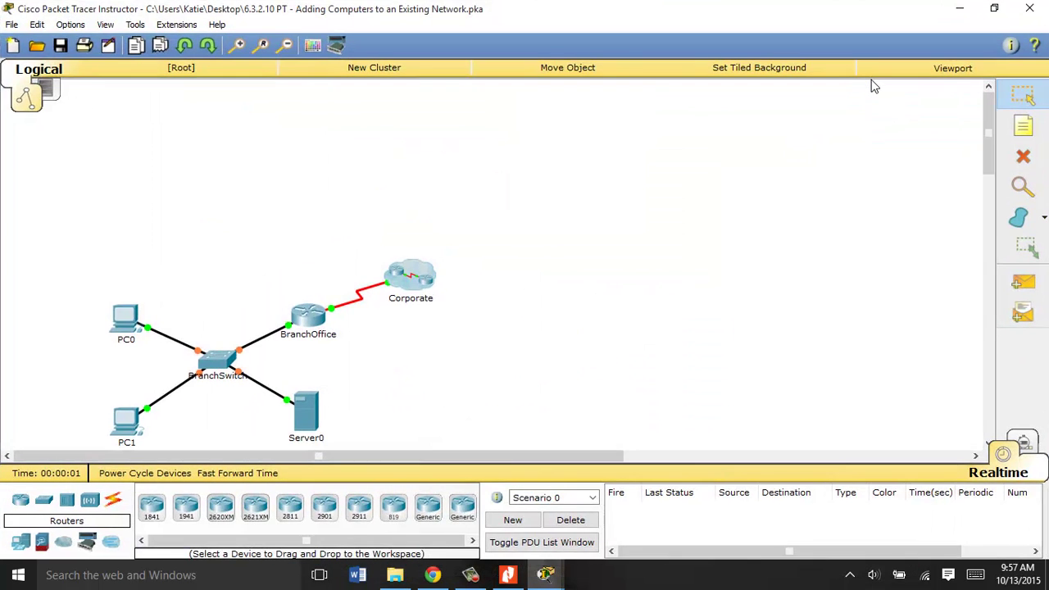
Step: Bring the PT Activity instruction window to the front and move it clear of the network topology
mouse_move(546, 579)
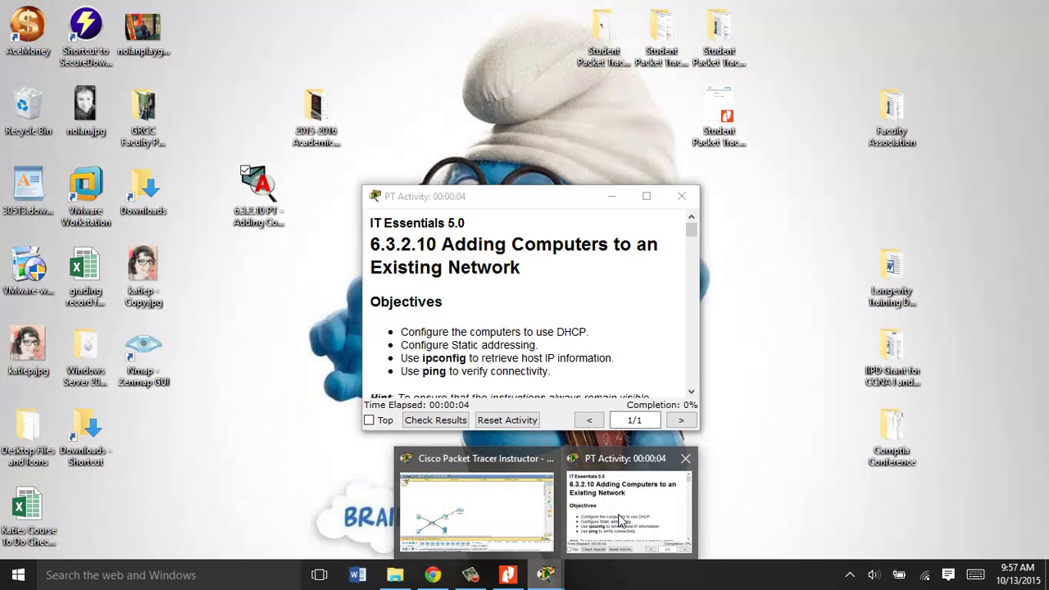
left_click(621, 521)
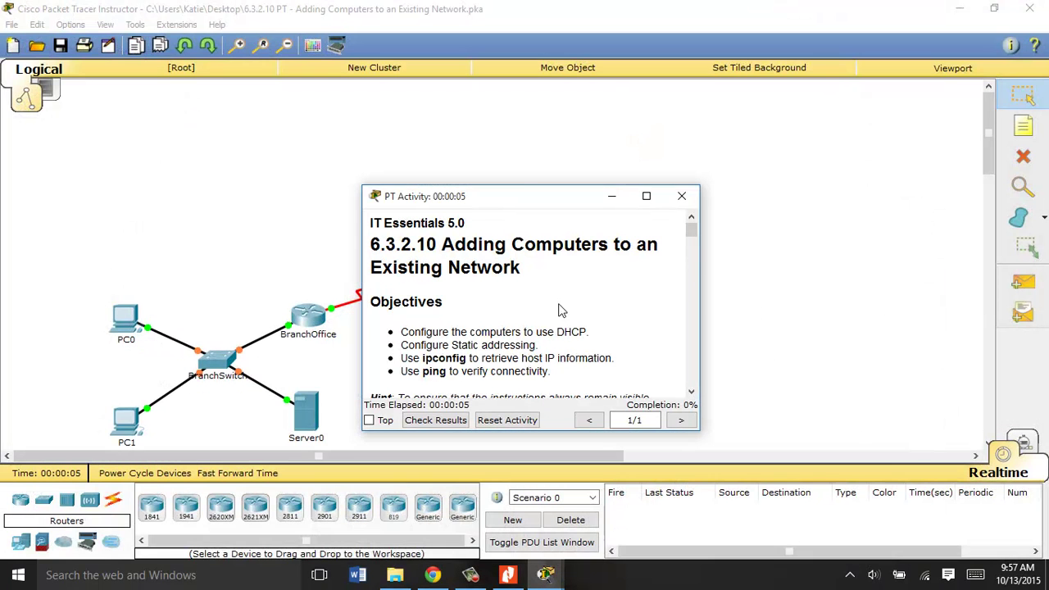
left_click_drag(553, 197, 736, 138)
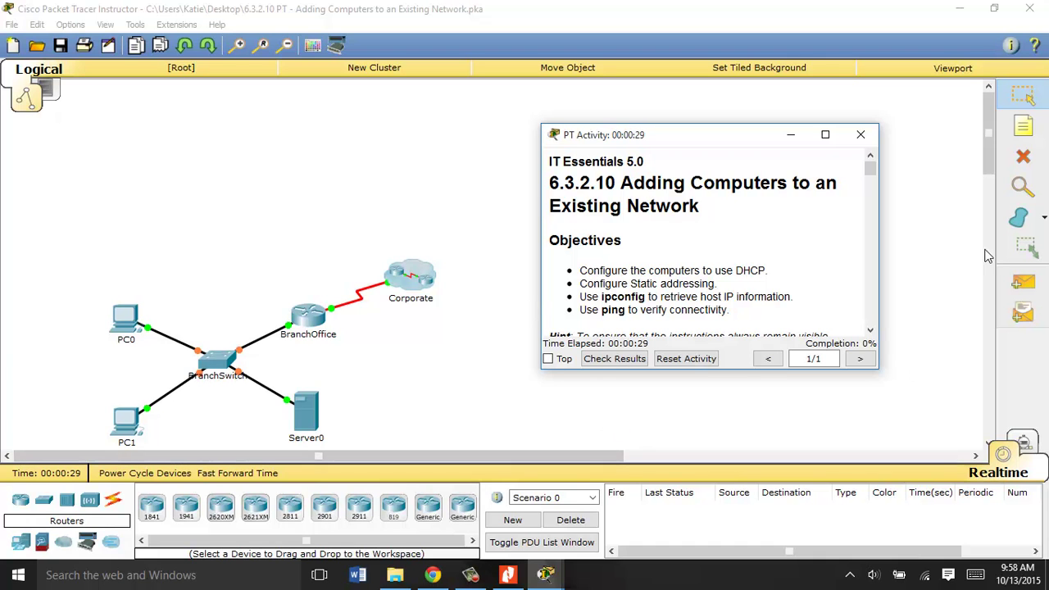
left_click_drag(757, 136, 758, 123)
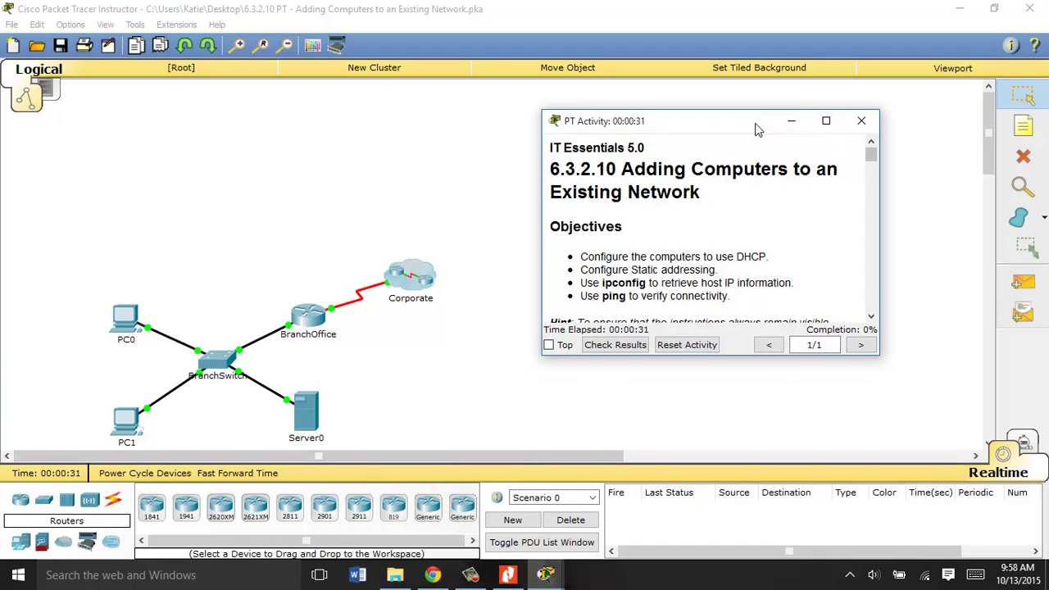
Step: Test the PT Activity window's Top option by turning it on and off, and bring the window back to the front
left_click(550, 344)
left_click(385, 160)
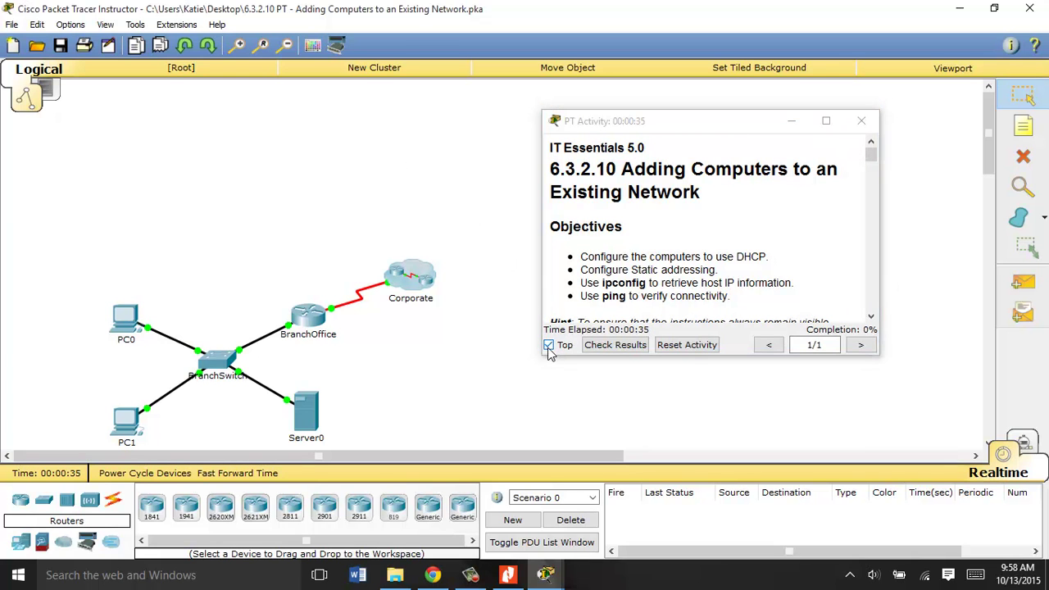
left_click(549, 344)
left_click(463, 310)
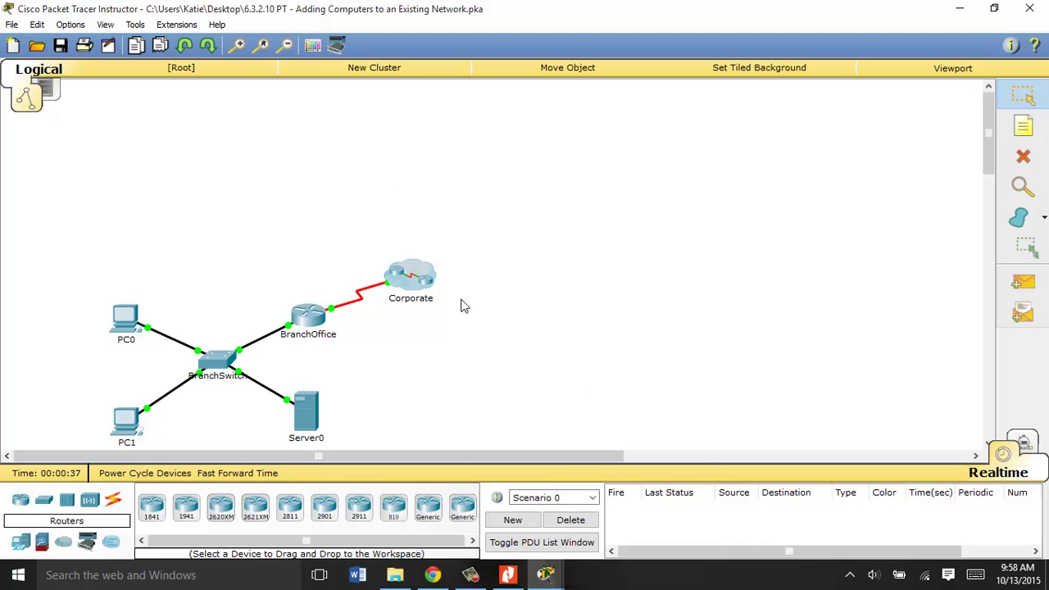
mouse_move(548, 578)
left_click(623, 512)
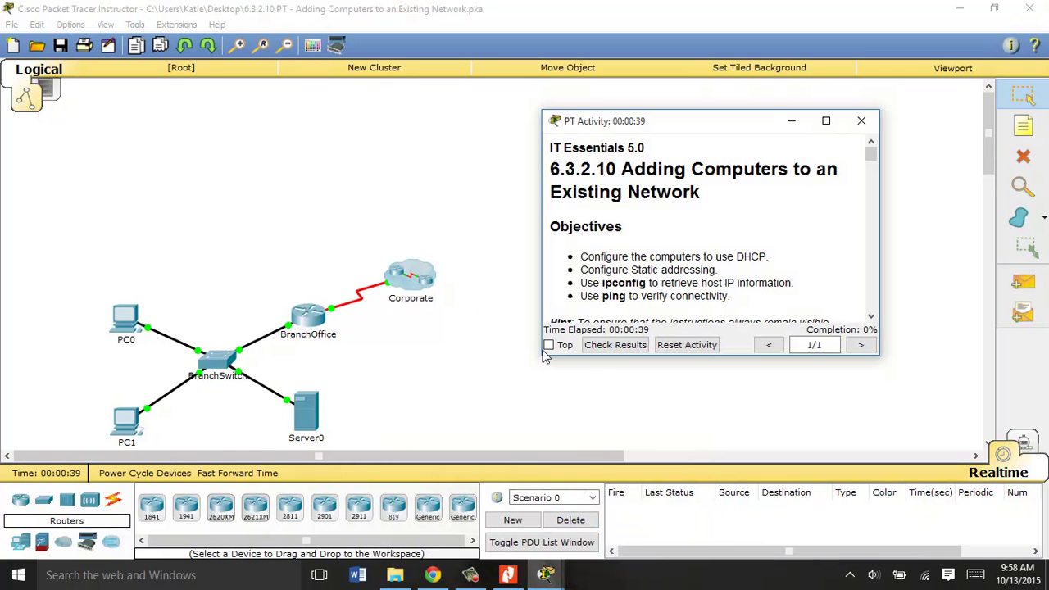
Step: Move the PT Activity window farther from the topology, enlarge it, and turn on its Top option
left_click_drag(757, 131, 844, 114)
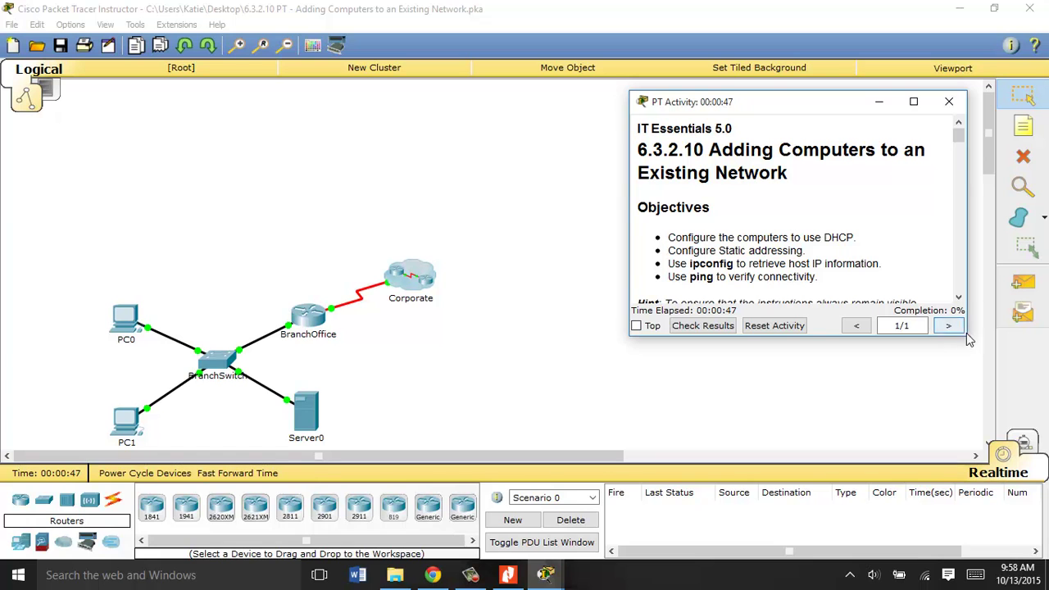
left_click_drag(967, 337, 982, 440)
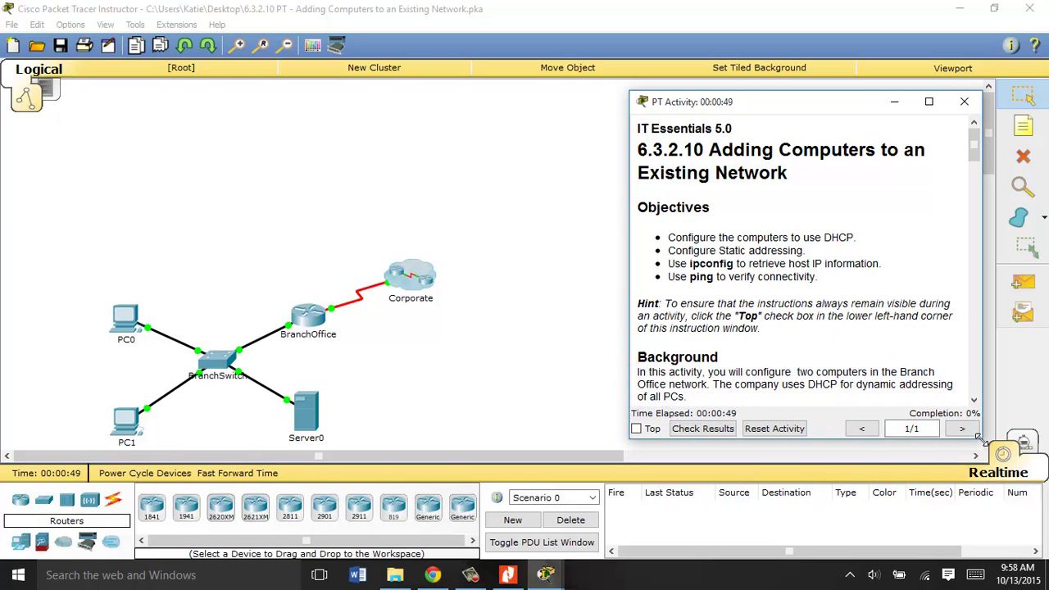
left_click(639, 430)
mouse_move(973, 147)
left_mouse_down()
mouse_move(980, 222)
mouse_move(979, 141)
left_mouse_up()
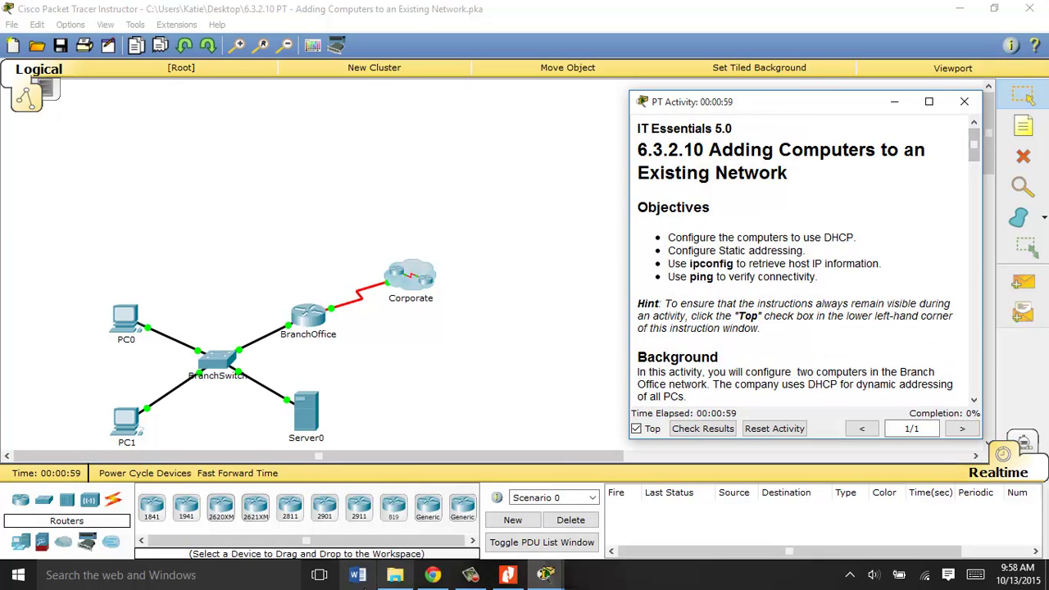
Step: Switch to Chrome, close the two tabs with the failed lab file downloads, and minimize the browser to return to Packet Tracer
mouse_move(502, 586)
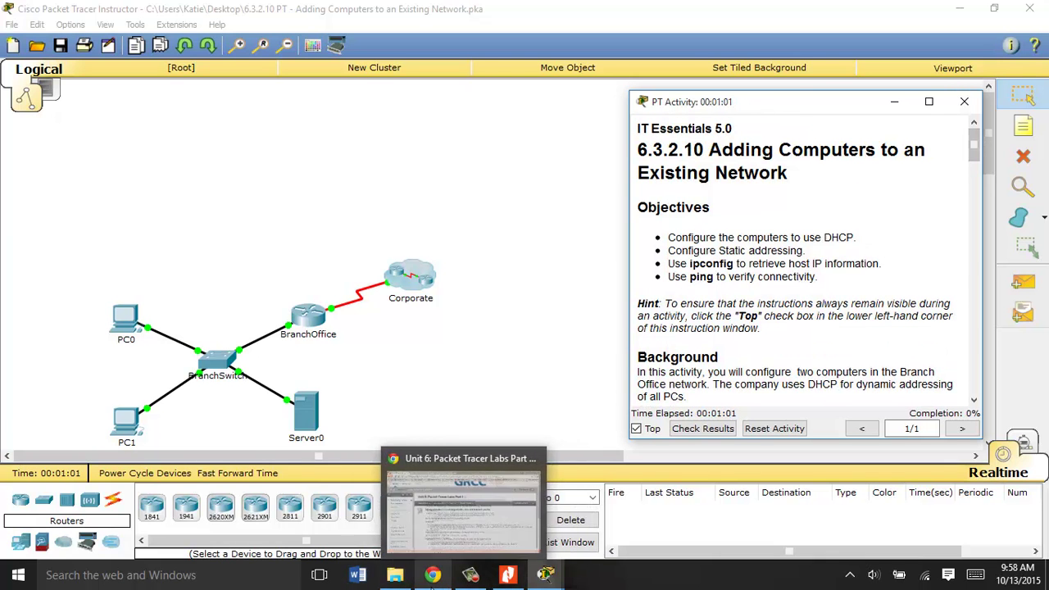
left_click(432, 575)
left_click(388, 8)
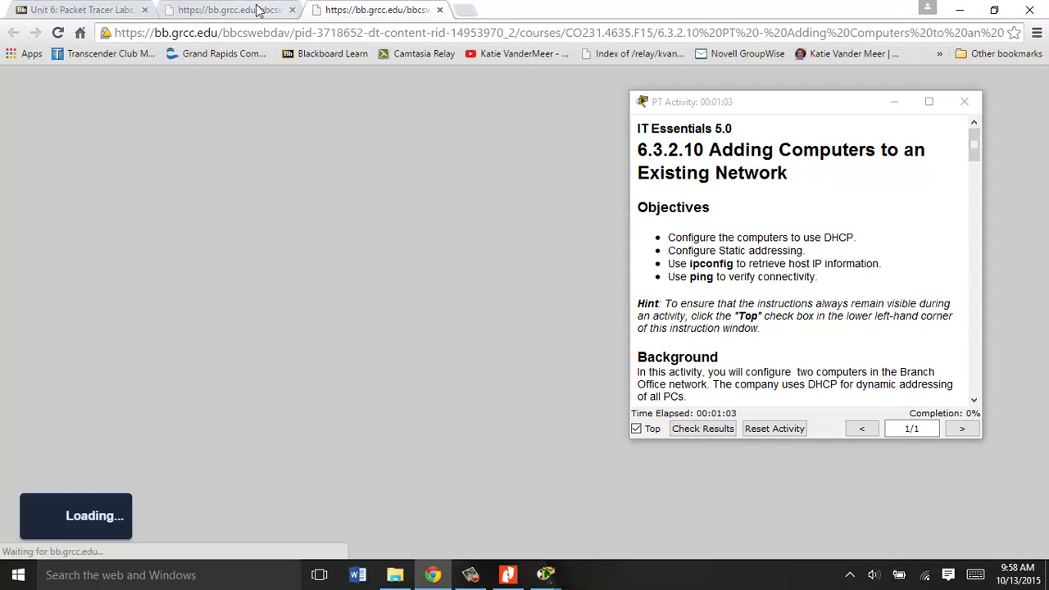
left_click(439, 10)
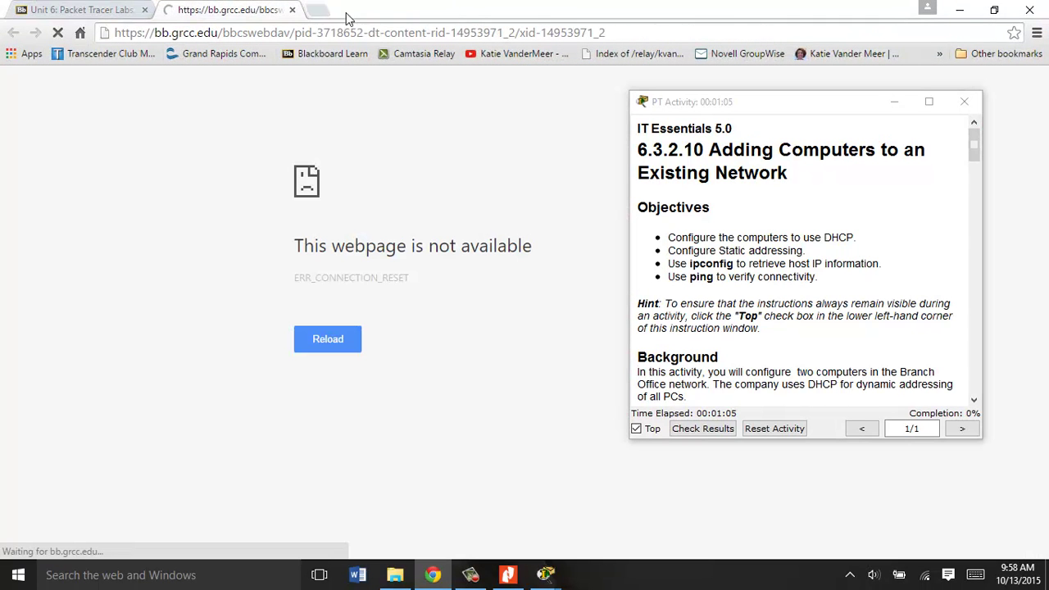
left_click(291, 10)
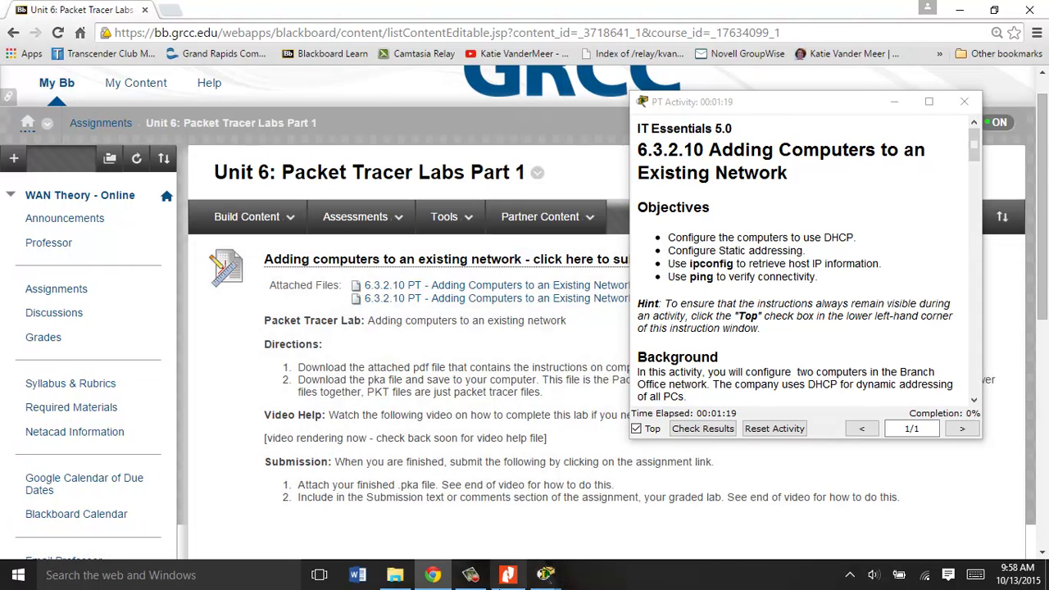
left_click(960, 9)
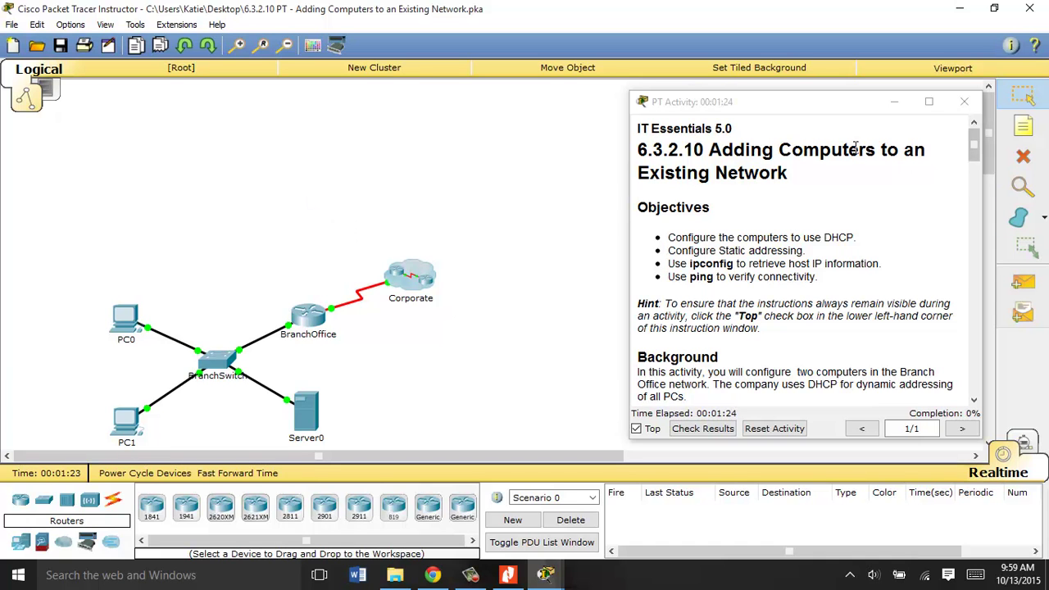
Step: Read the activity's objectives, background, Step 1 topology notes and Step 2 instructions for configuring DHCP on the PCs
left_click_drag(990, 134, 987, 146)
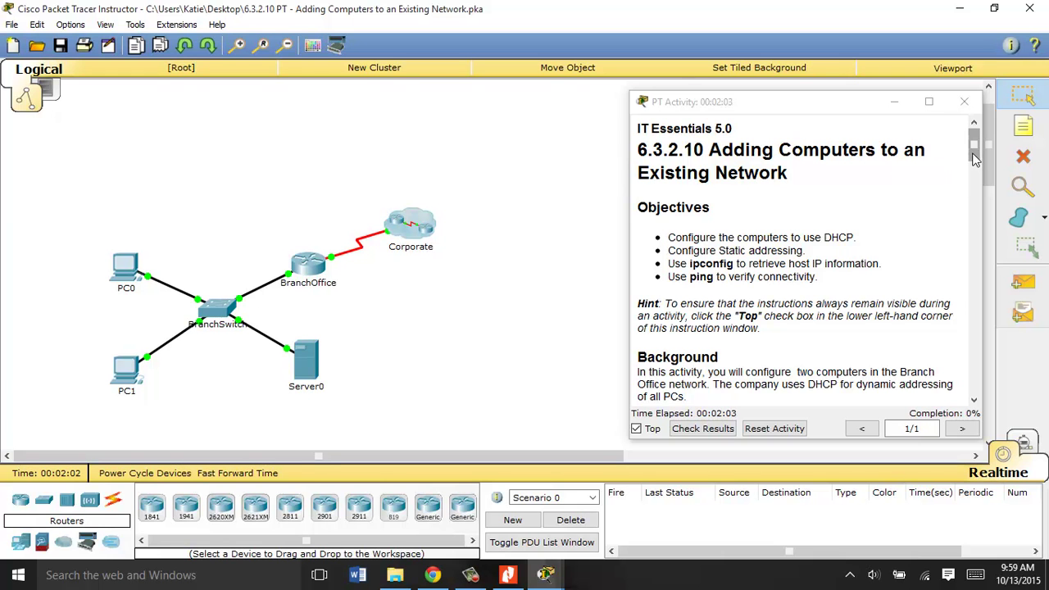
left_click_drag(975, 156, 975, 185)
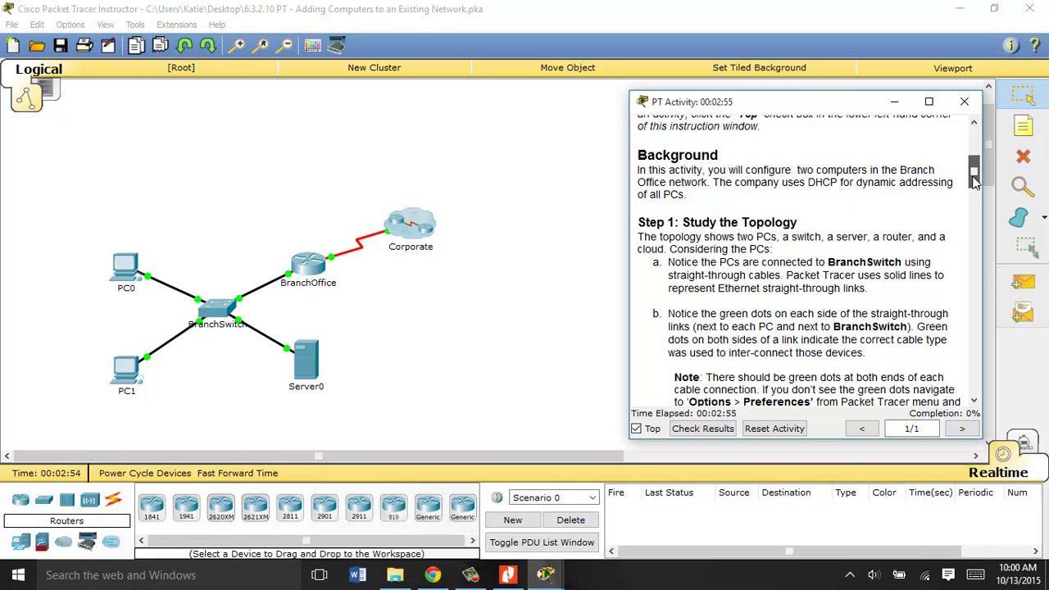
left_click_drag(974, 182, 976, 185)
mouse_move(975, 182)
left_mouse_down()
mouse_move(976, 165)
mouse_move(976, 194)
left_mouse_up()
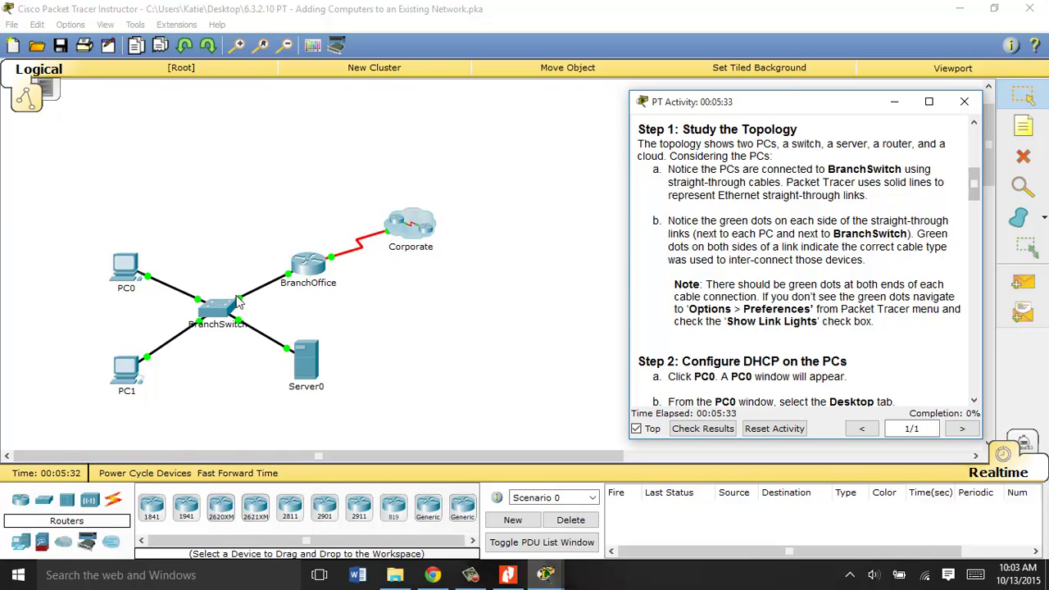
left_click_drag(974, 190, 973, 220)
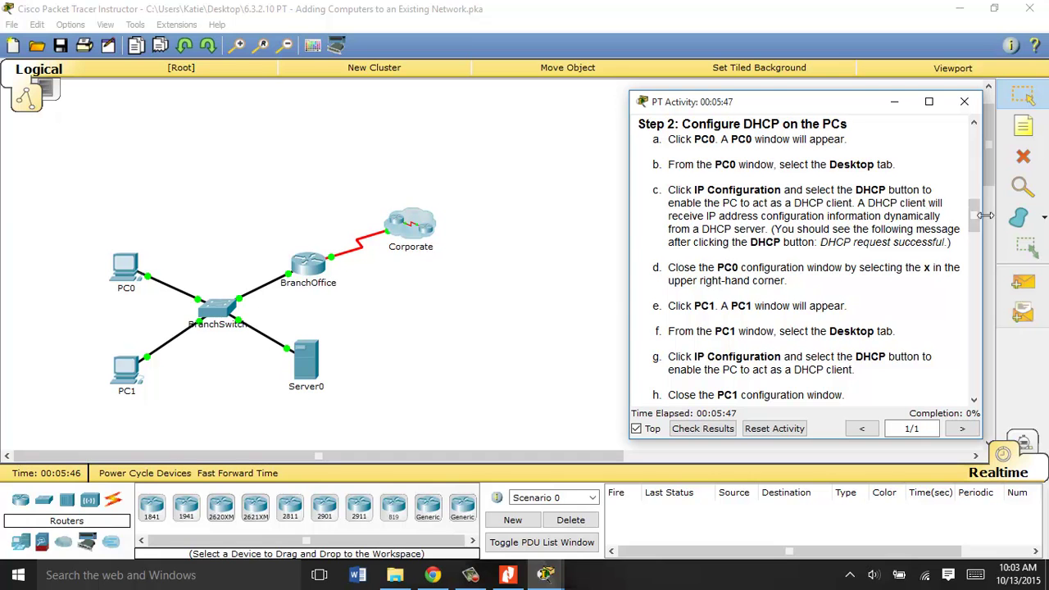
left_click_drag(975, 220, 976, 227)
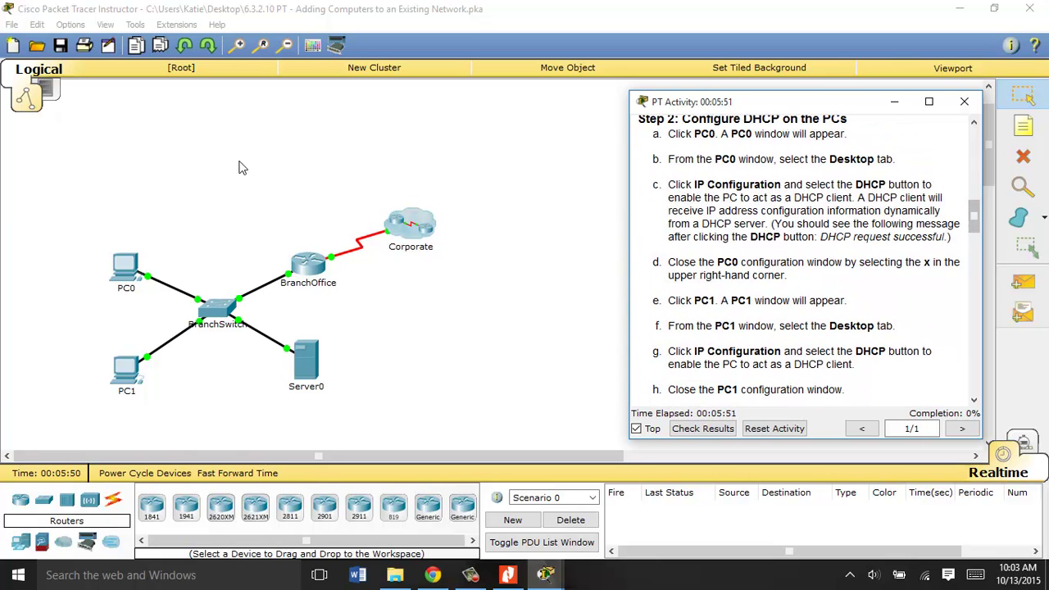
Step: Set PC0's IPv4 configuration to DHCP, close its window, and dismiss the system notification about the printer scan
left_click(131, 264)
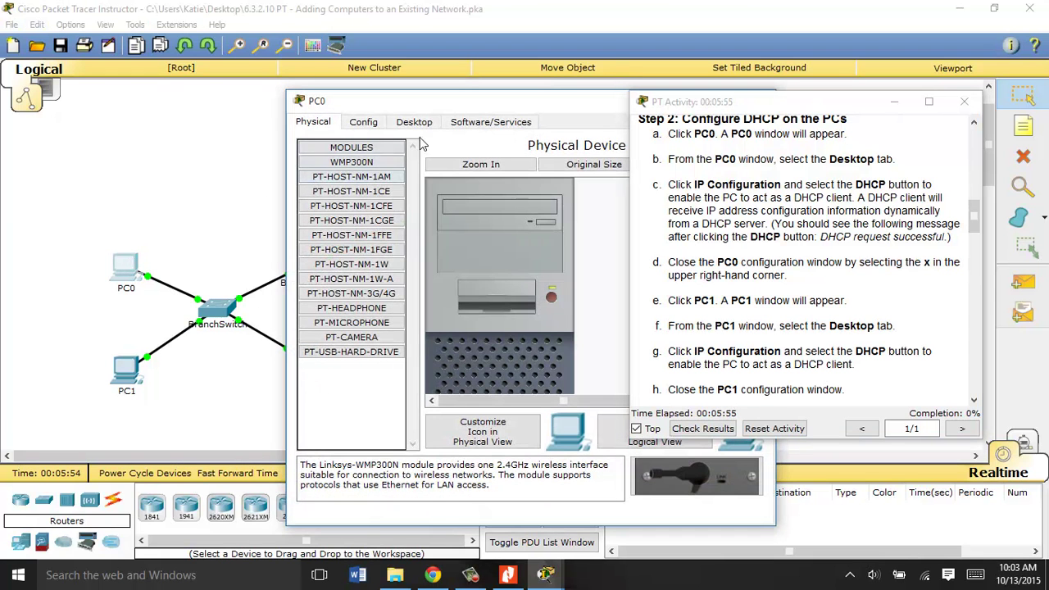
left_click_drag(475, 104, 315, 92)
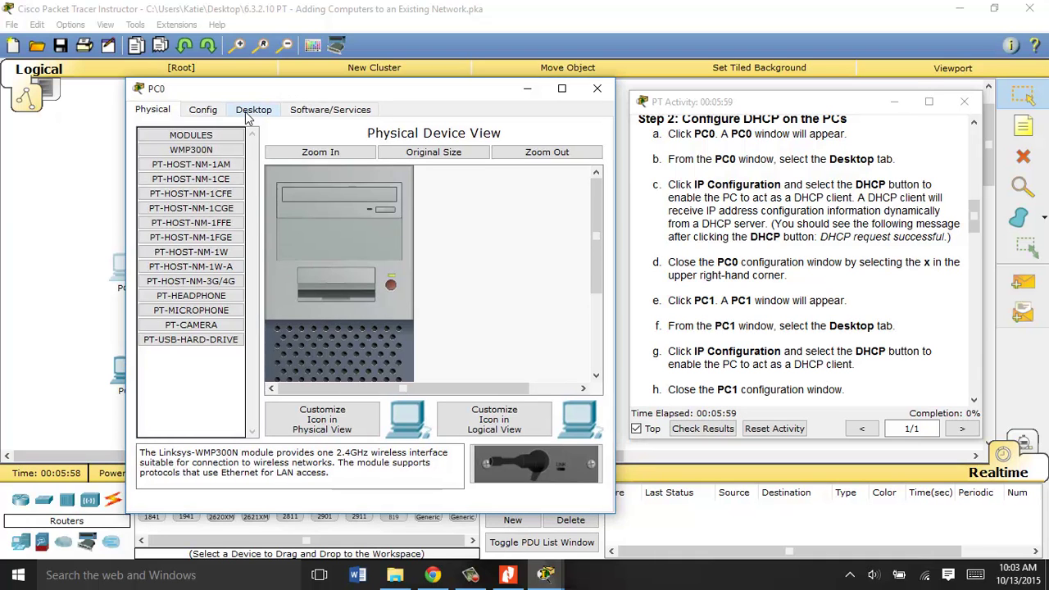
left_click(247, 112)
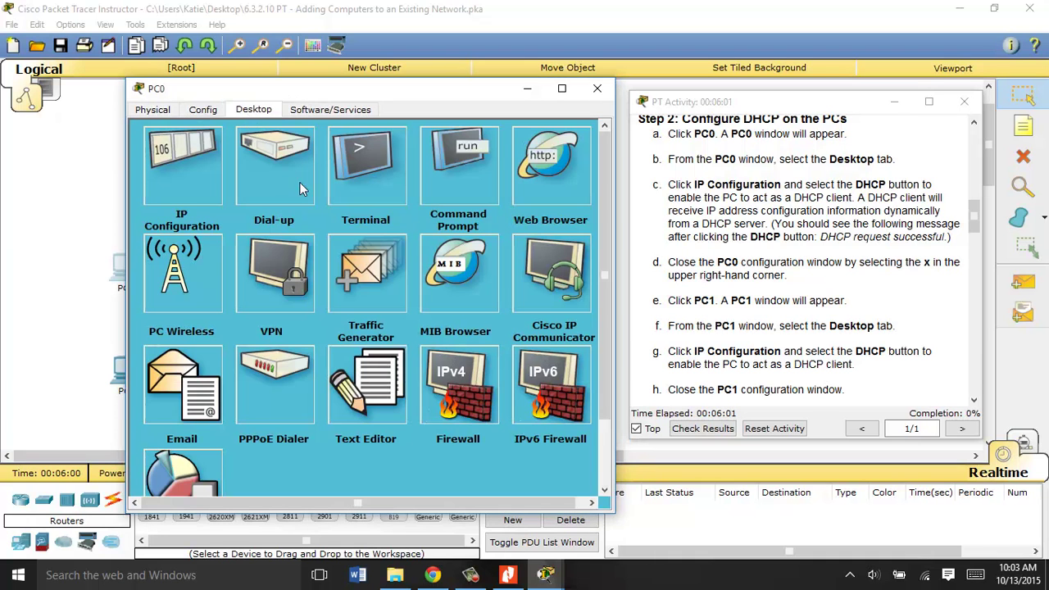
left_click(178, 164)
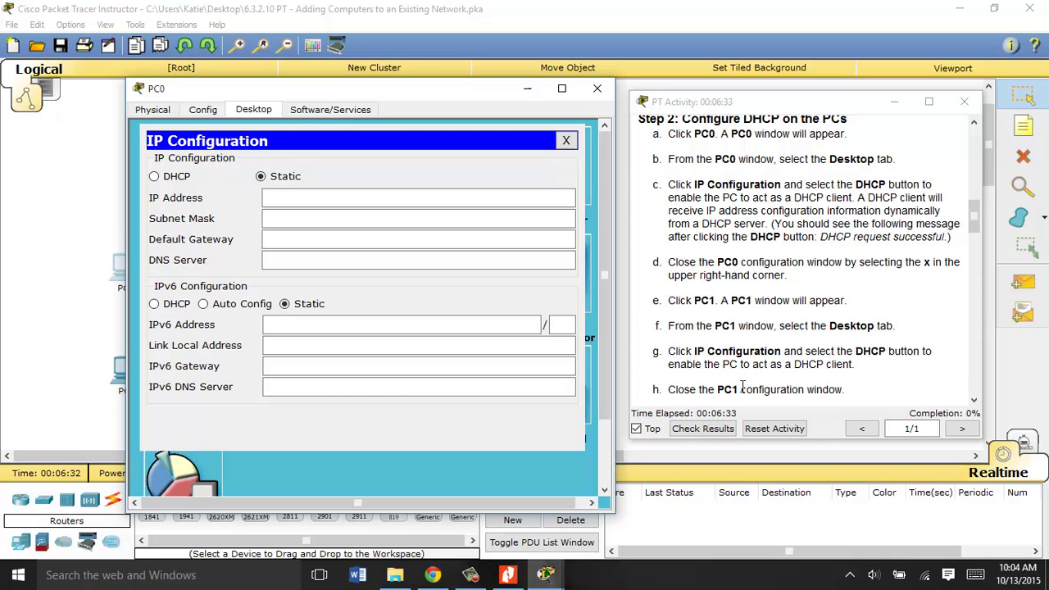
left_click(154, 178)
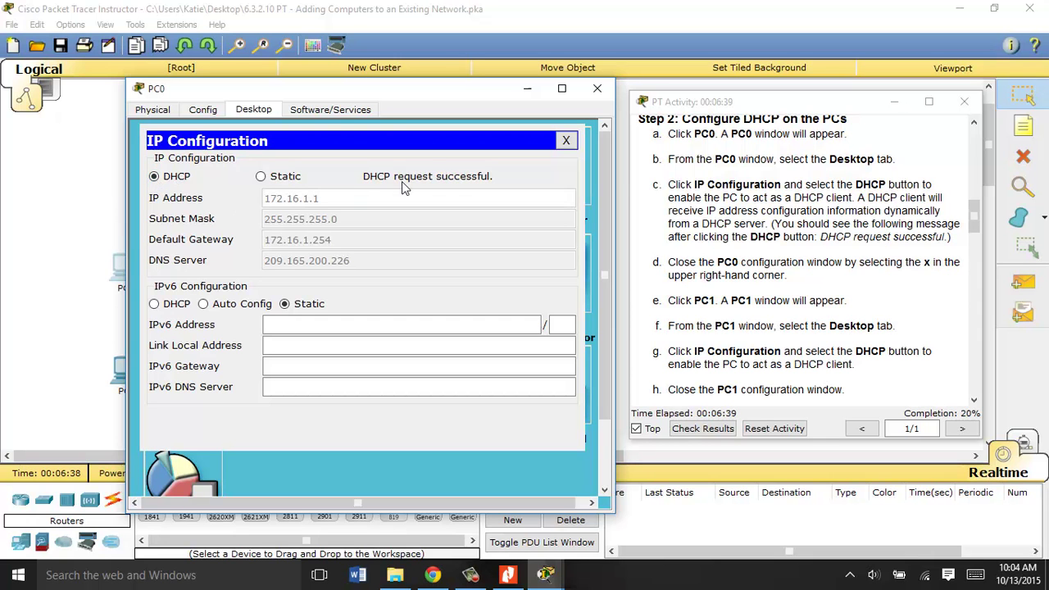
left_click(568, 141)
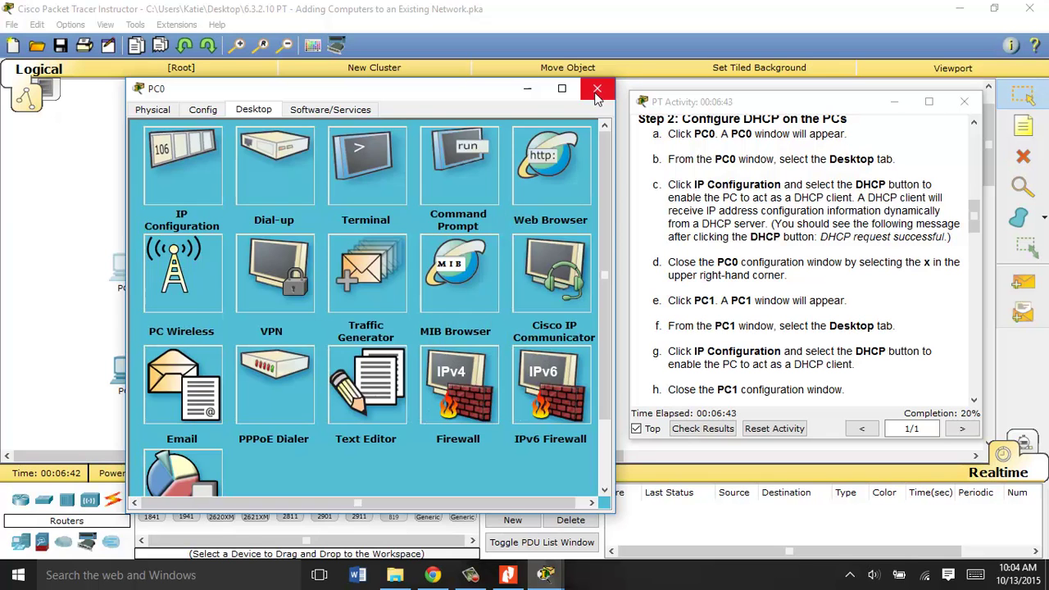
left_click(596, 90)
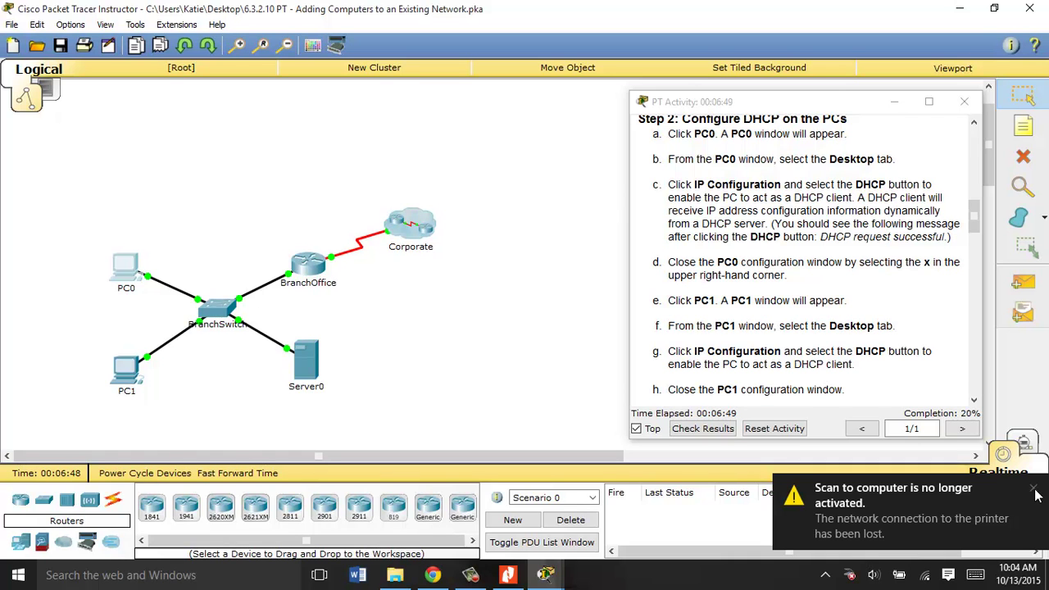
left_click(1034, 491)
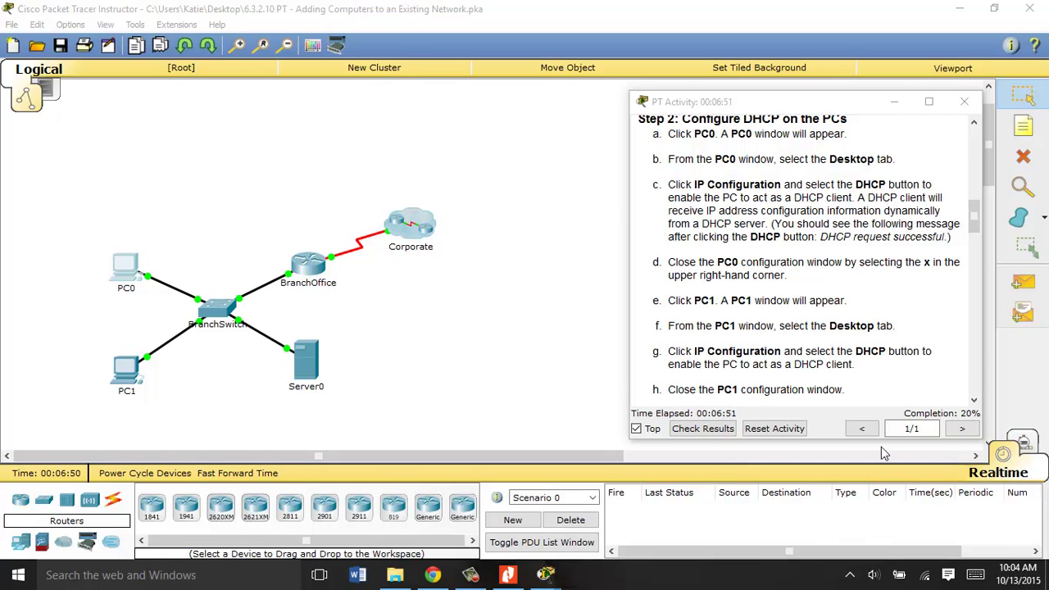
Step: Set PC1's IPv4 configuration to DHCP and close its configuration window
left_click(123, 370)
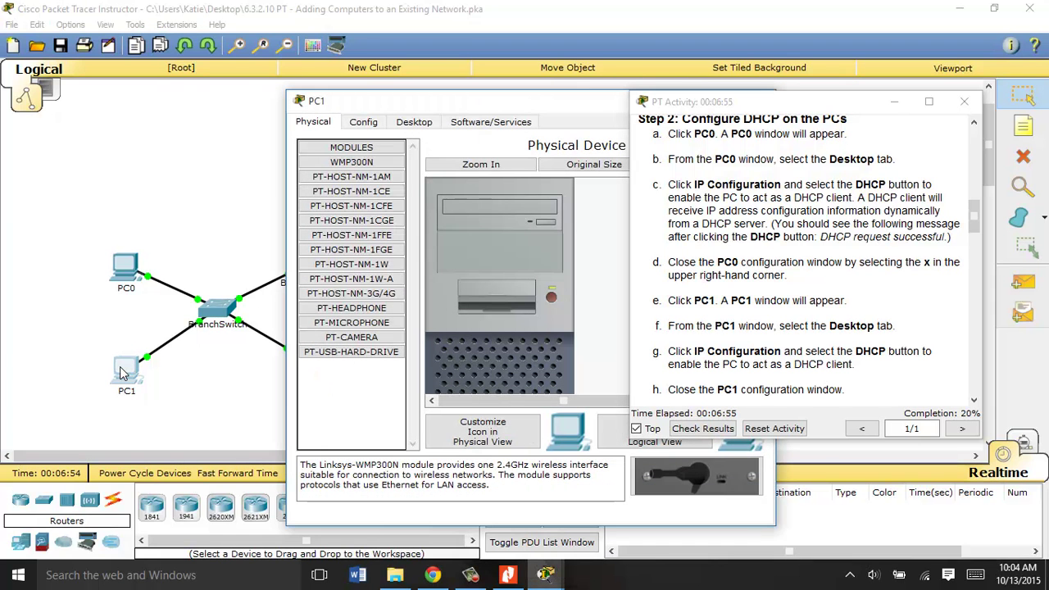
left_click(414, 122)
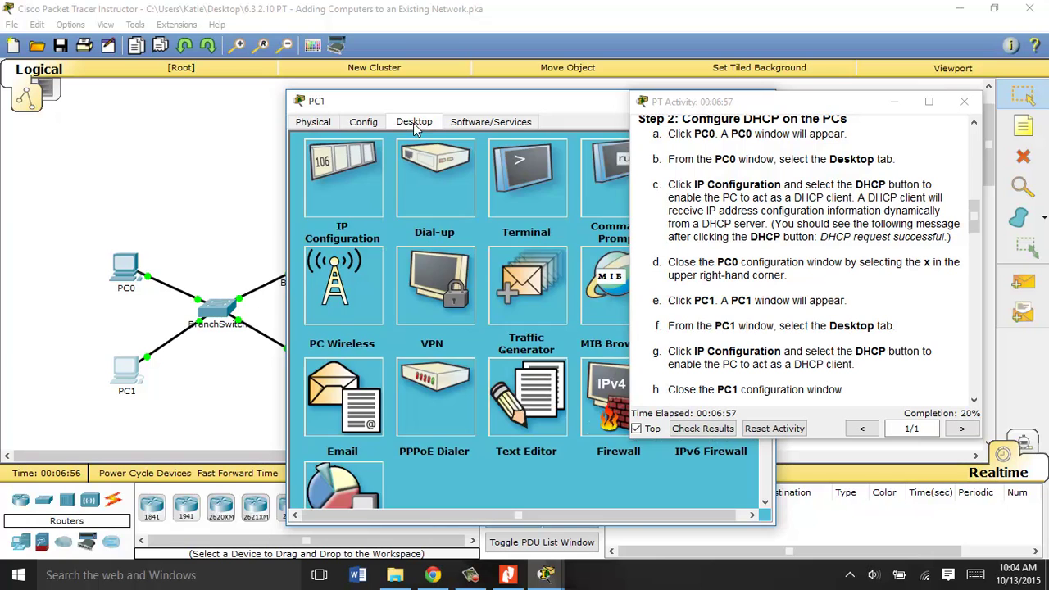
left_click(361, 173)
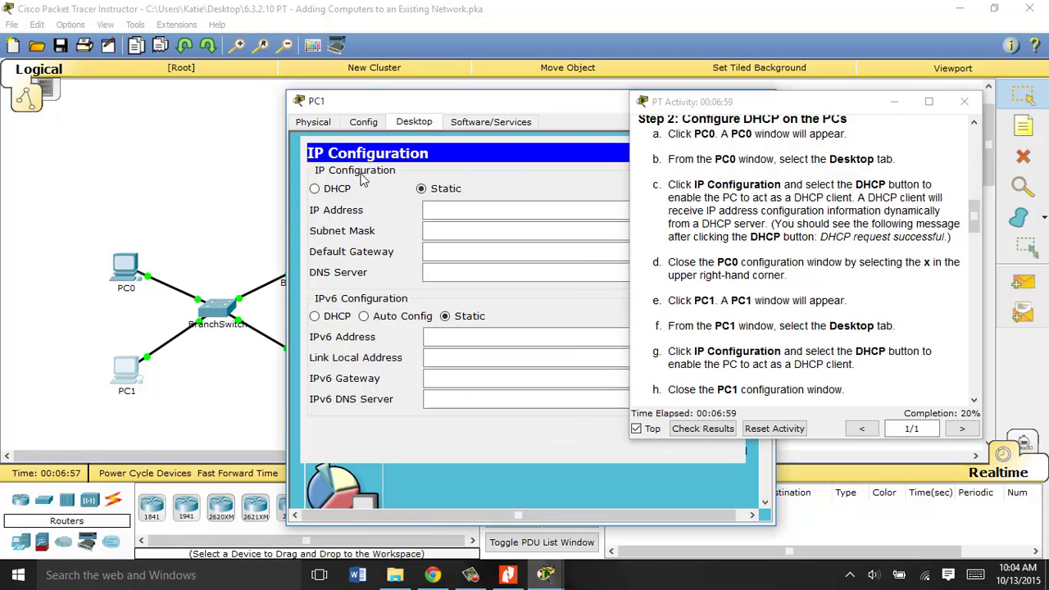
left_click(316, 190)
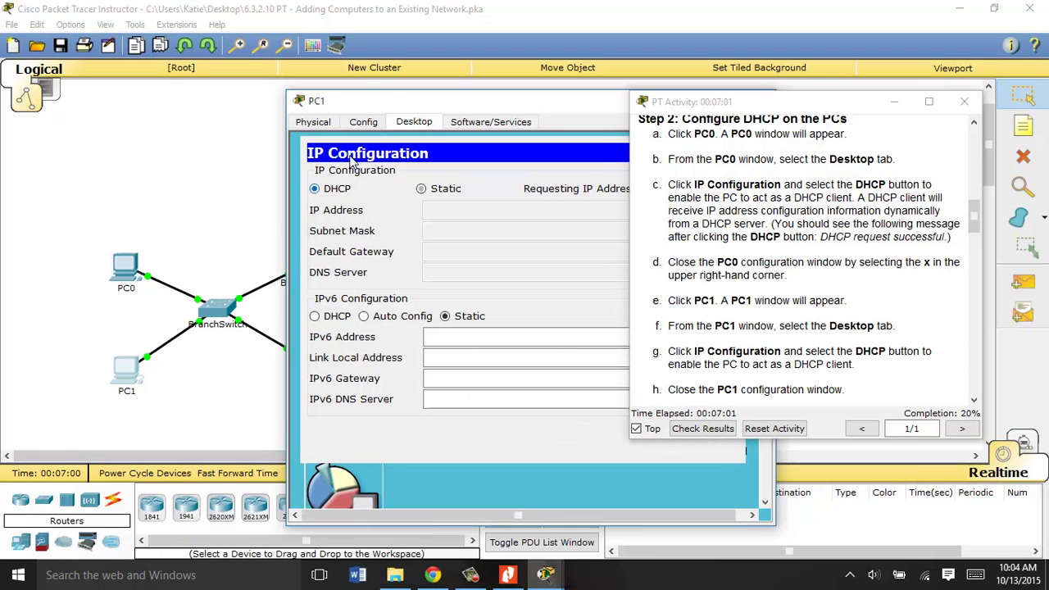
left_click_drag(391, 98, 204, 74)
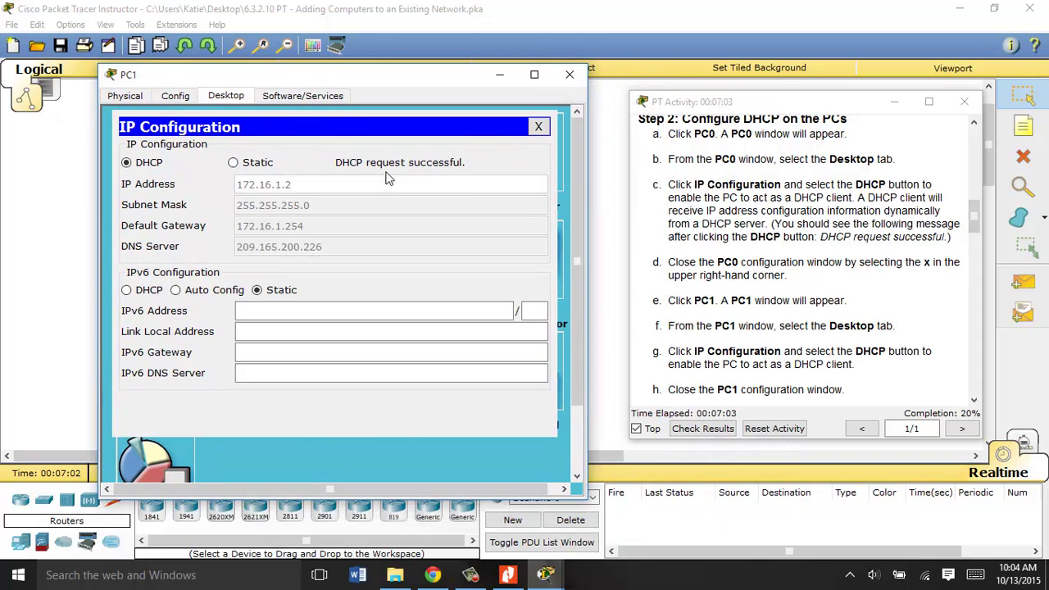
left_click(538, 128)
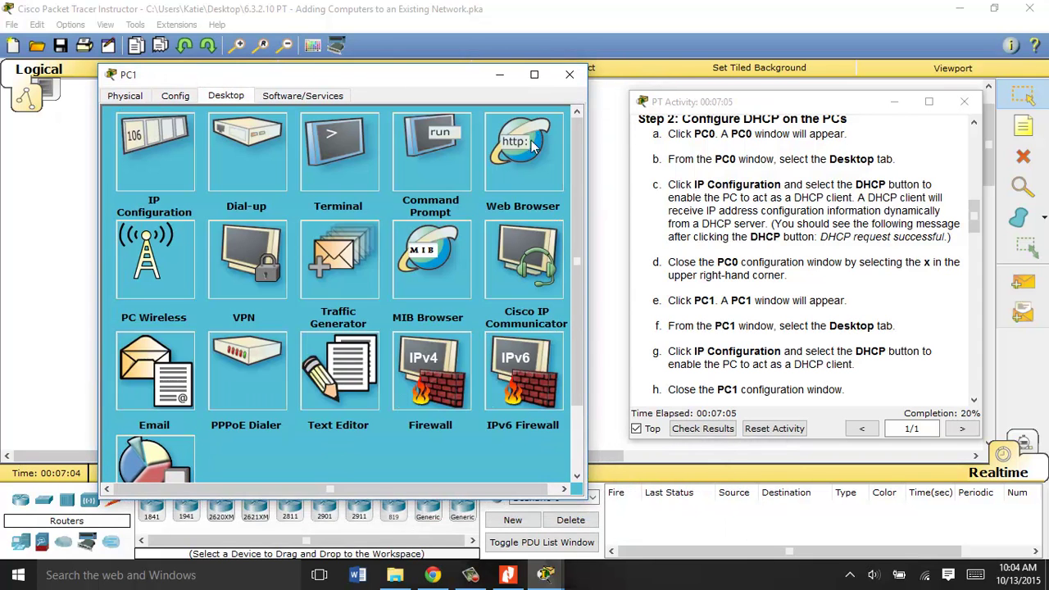
left_click(568, 76)
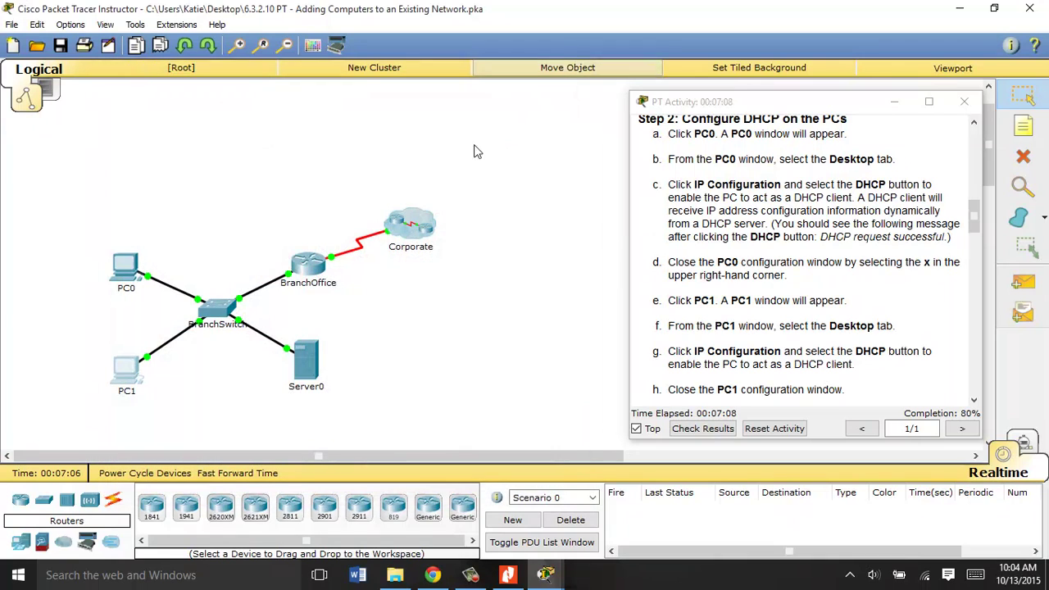
Step: Recheck PC0's configuration window and close it, and inspect the interface details of PC0 and PC1 in the topology
left_click(135, 265)
left_click_drag(585, 93, 428, 76)
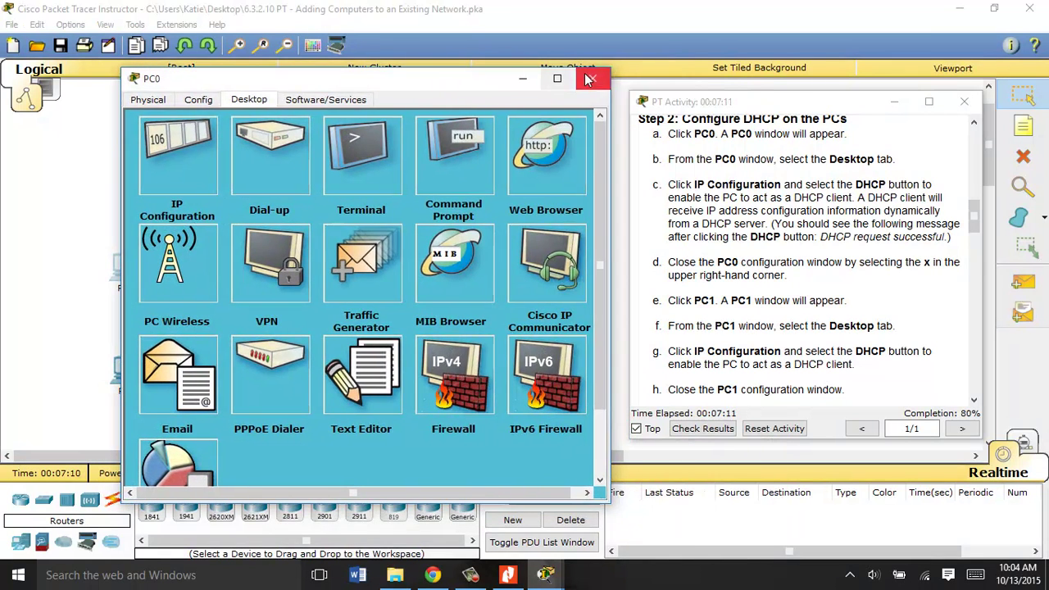
left_click(595, 78)
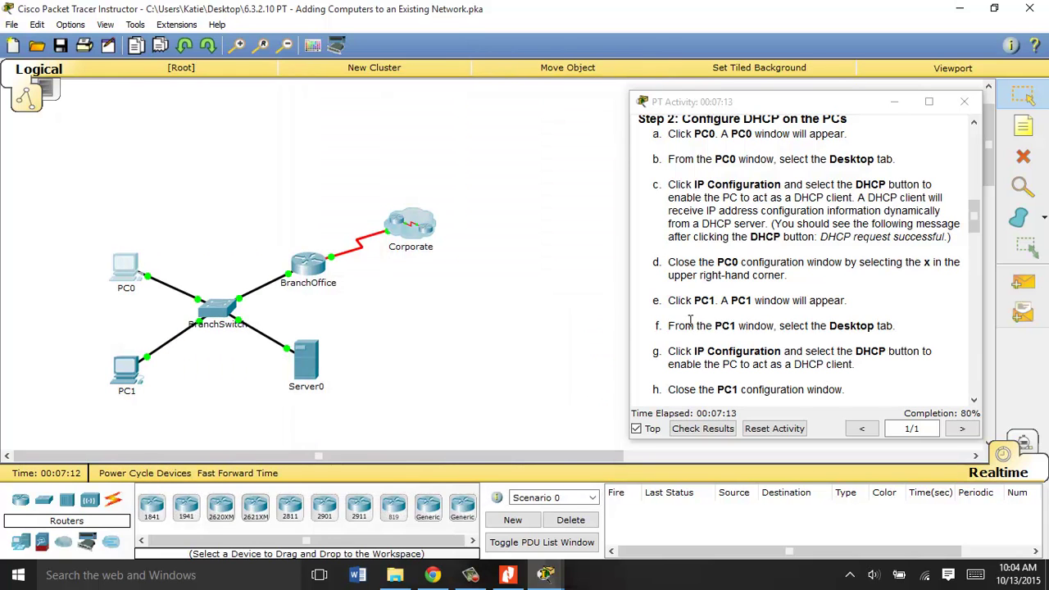
mouse_move(96, 263)
mouse_move(129, 283)
mouse_move(128, 377)
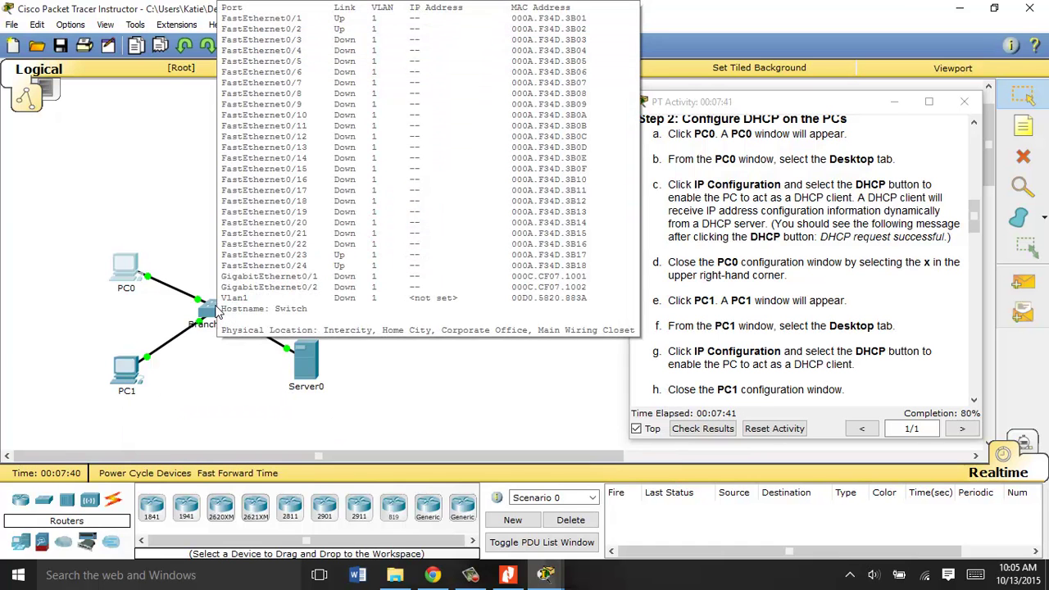
Step: Following Step 3, run ipconfig /all in PC0's Command Prompt and select the output lines from IP Address through DNS Servers
left_click_drag(975, 227, 973, 267)
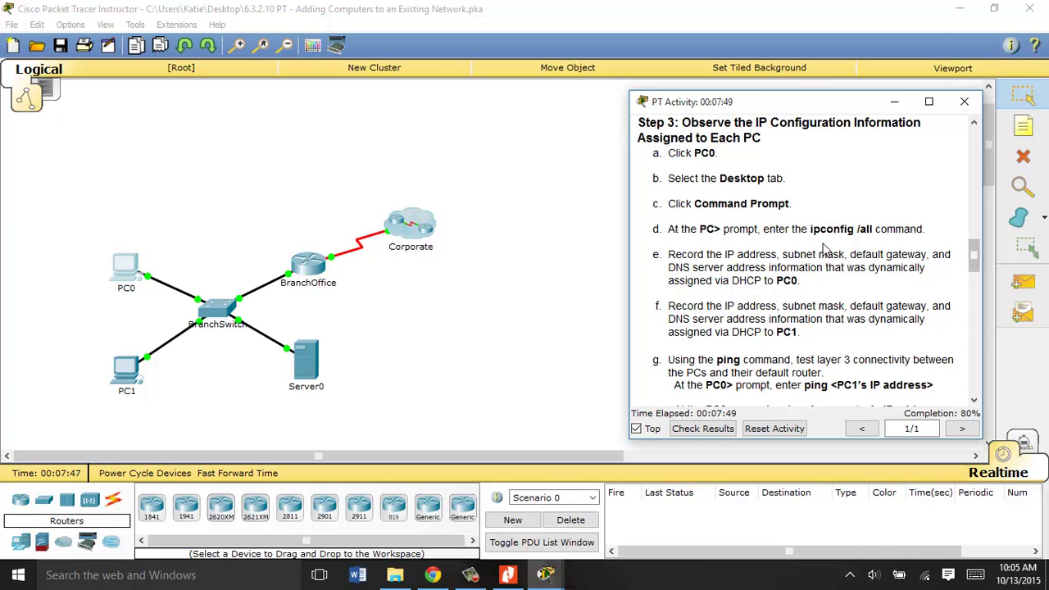
left_click(127, 272)
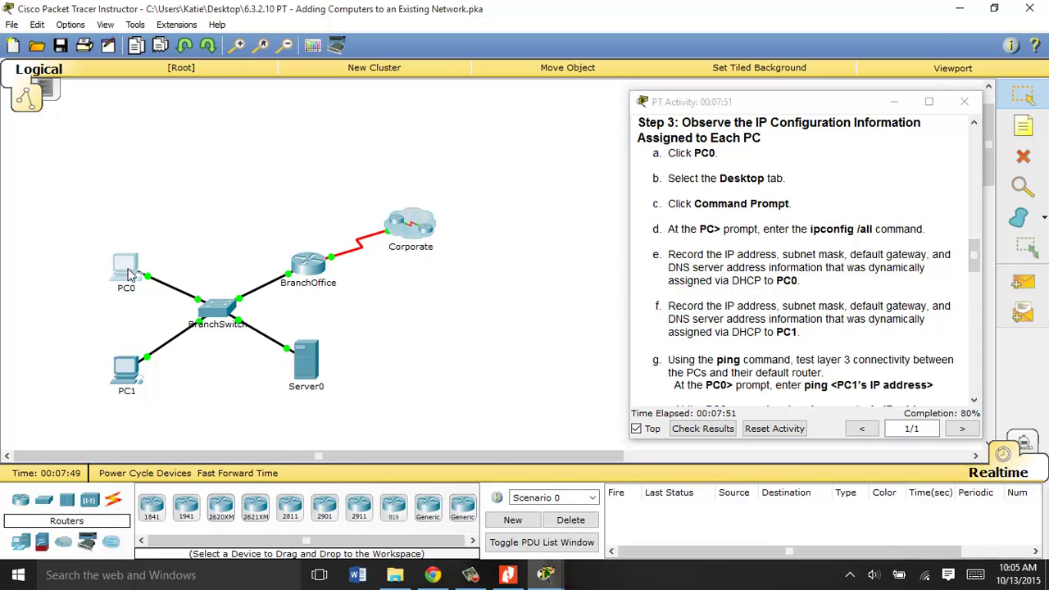
left_click_drag(389, 107, 148, 82)
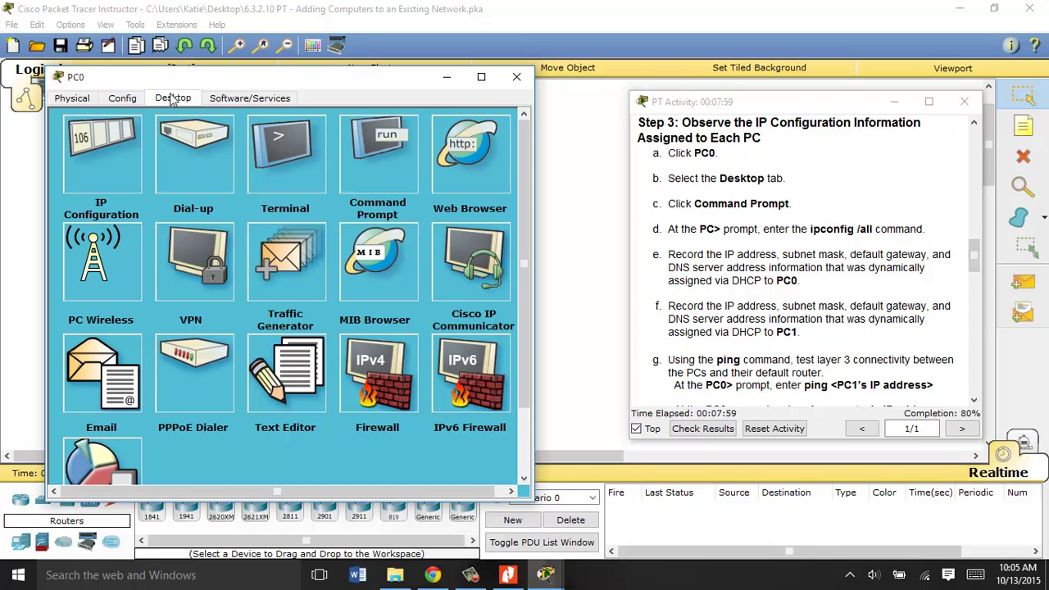
left_click(366, 141)
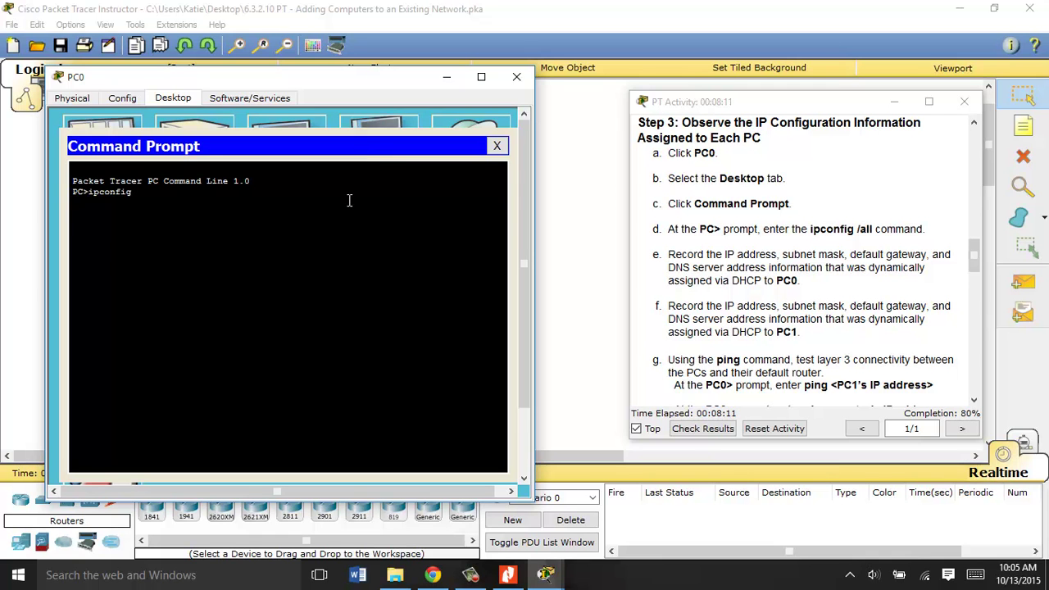
type("/all")
key("Return")
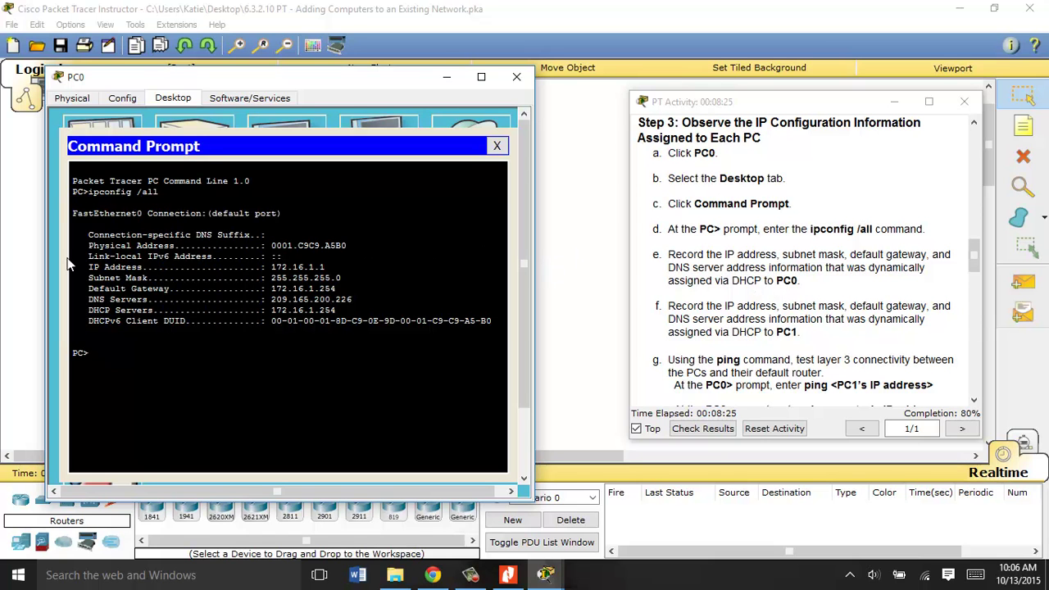
left_click_drag(80, 267, 378, 306)
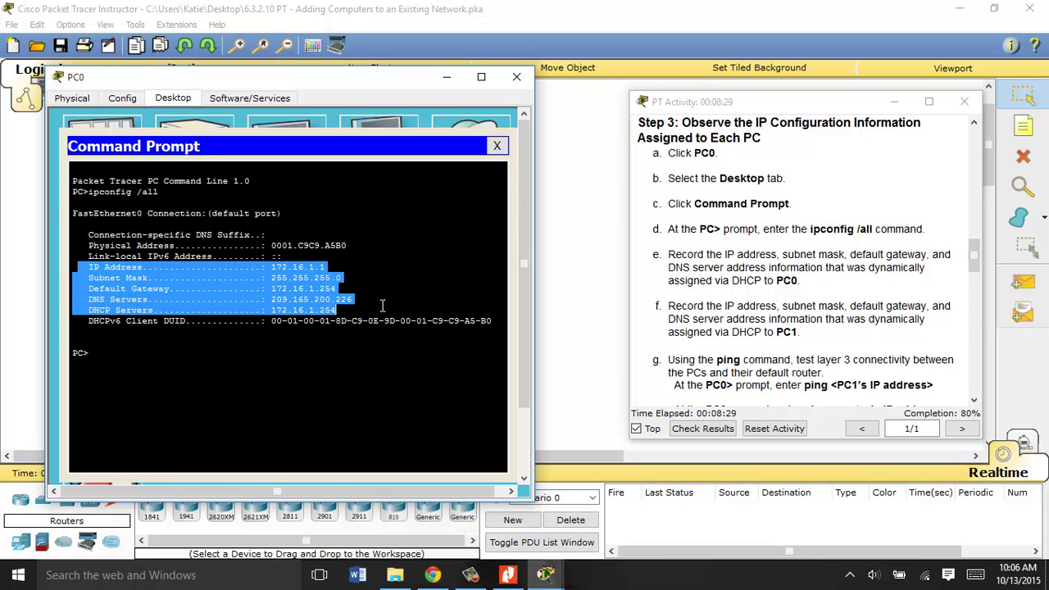
left_click_drag(385, 306, 397, 303)
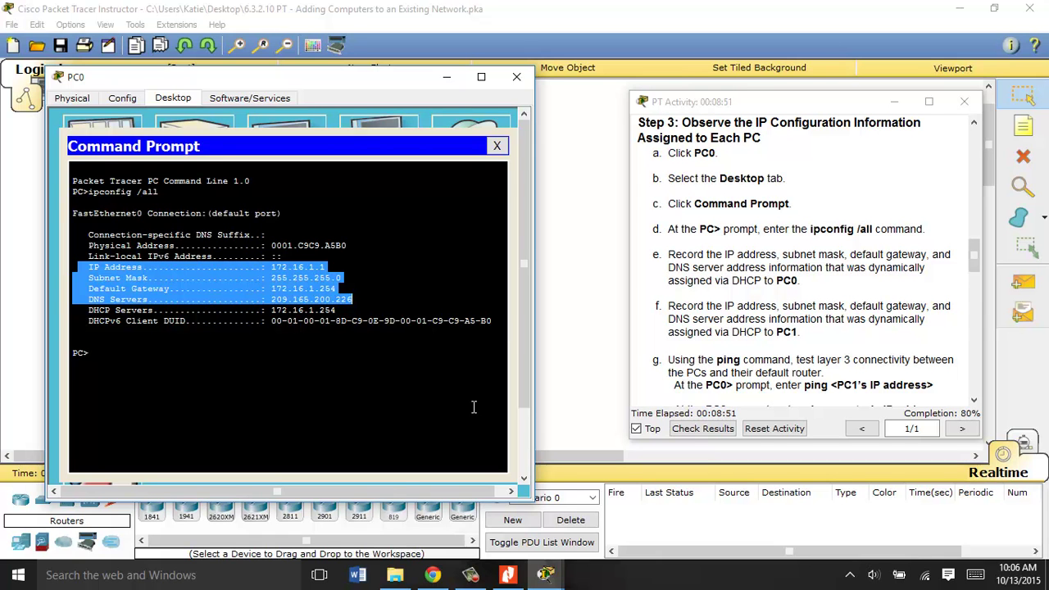
Step: Switch to Word, create a blank document, and enter the heading "Scratchpad for Adding computers to an existing network packet tracer"
left_click(357, 576)
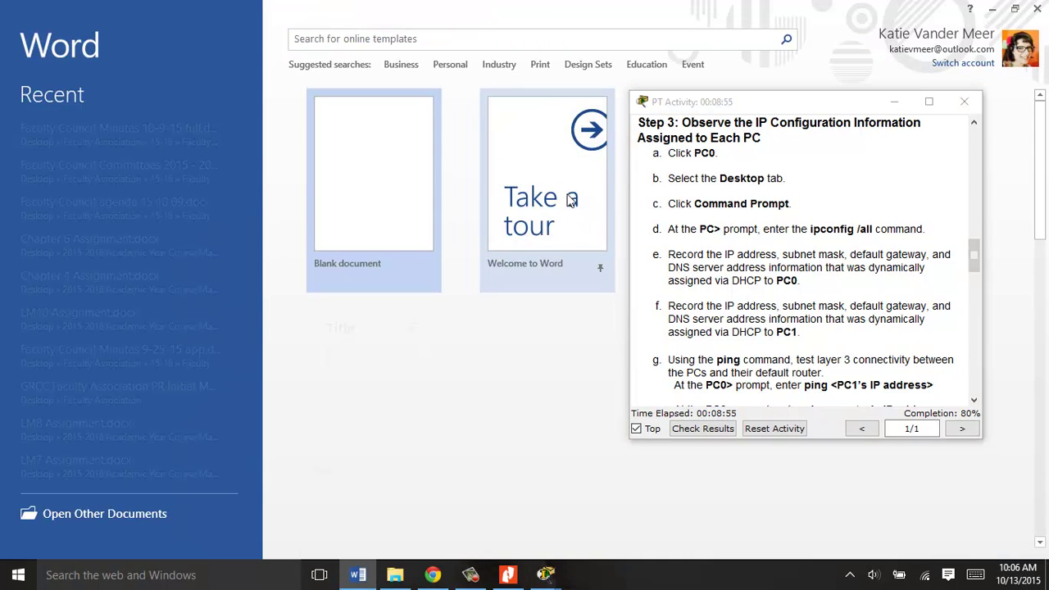
left_click(367, 184)
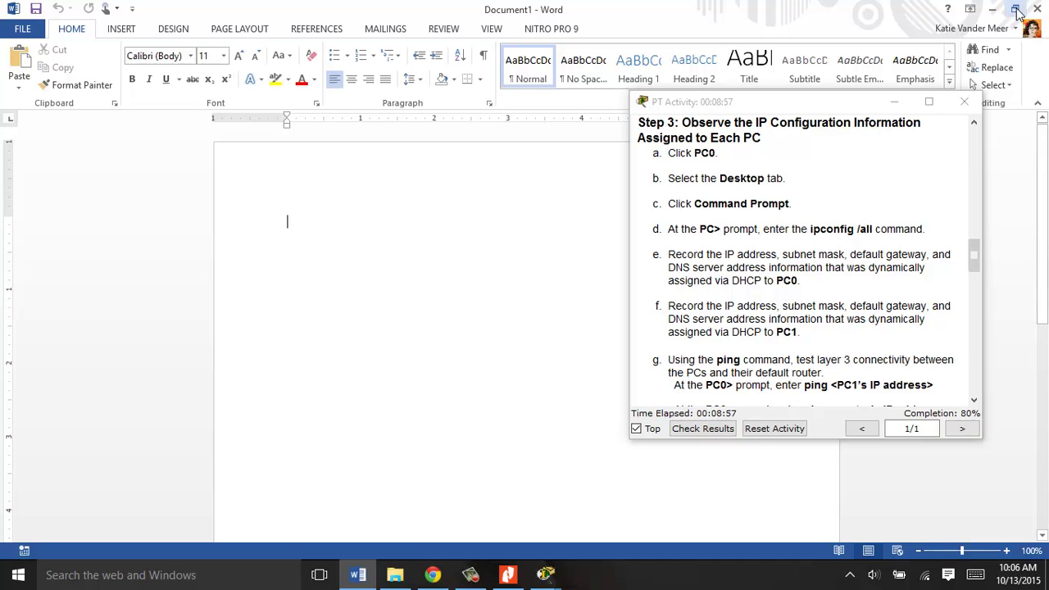
type("Scratchpad for")
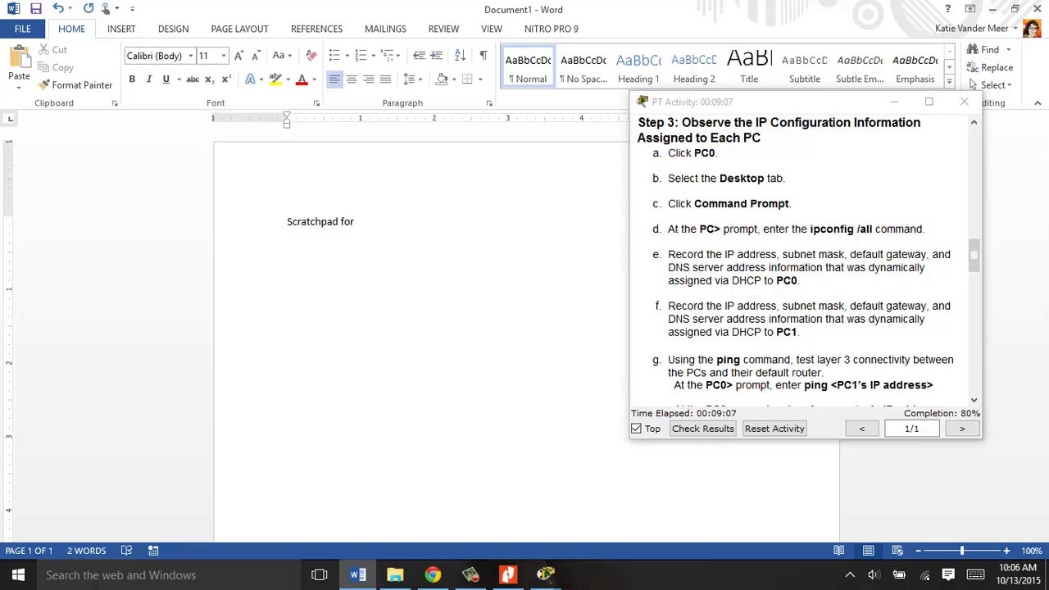
type("Adding computers to an existing network packet tracer")
key("Return")
Step: Set the font size of the scratchpad heading to 18 and place the cursor at the end of the document
key("ctrl+a")
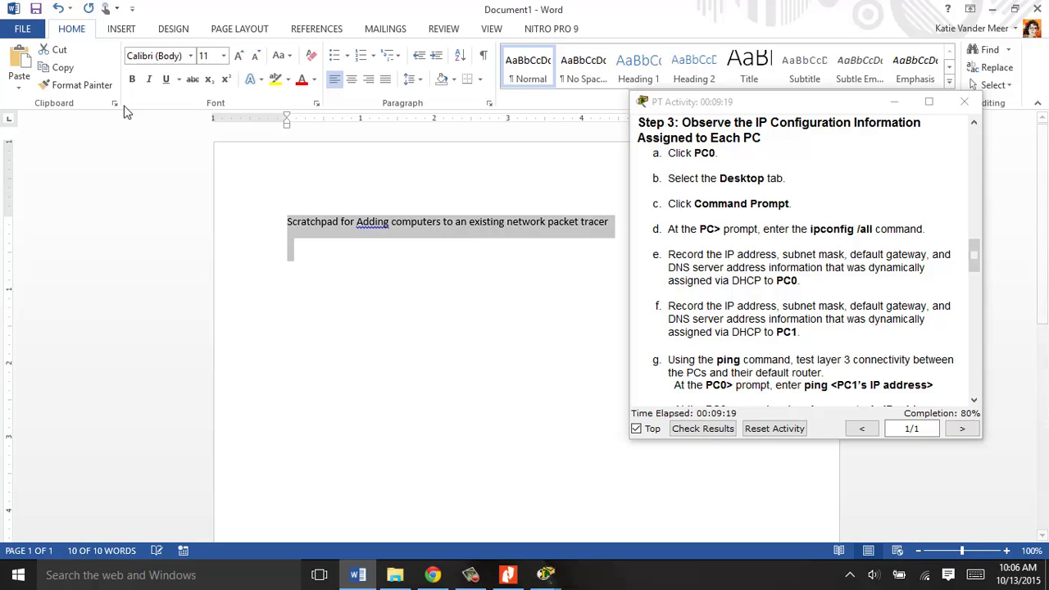
left_click(223, 55)
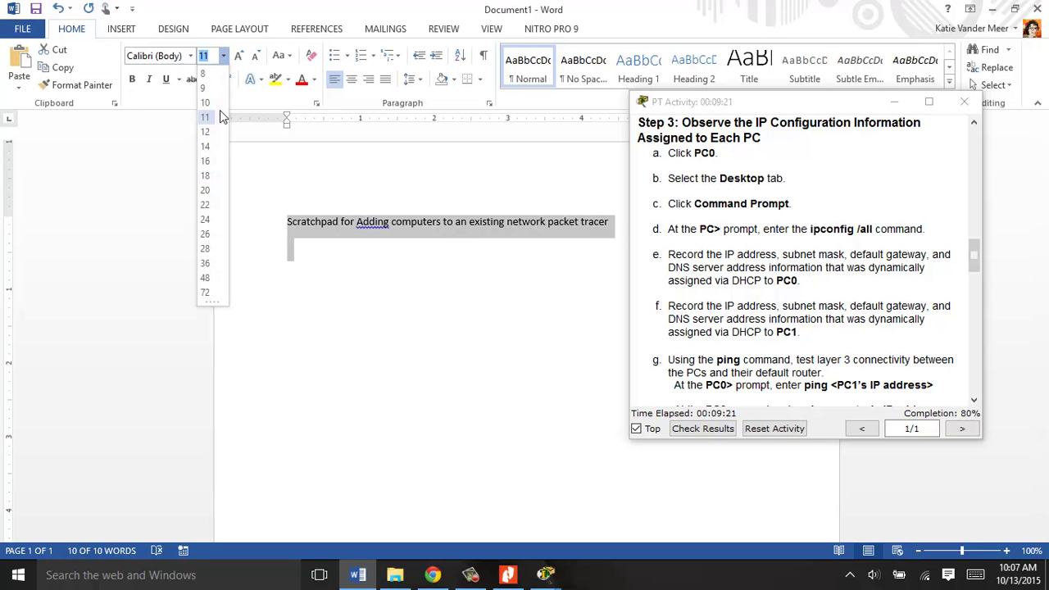
left_click(215, 180)
key("ctrl+End")
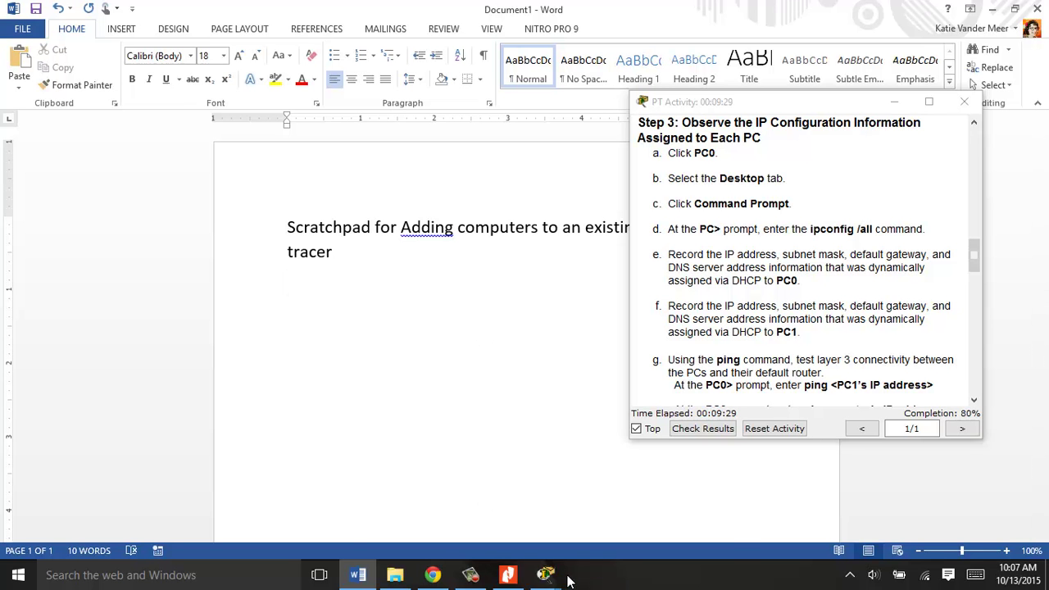
mouse_move(547, 578)
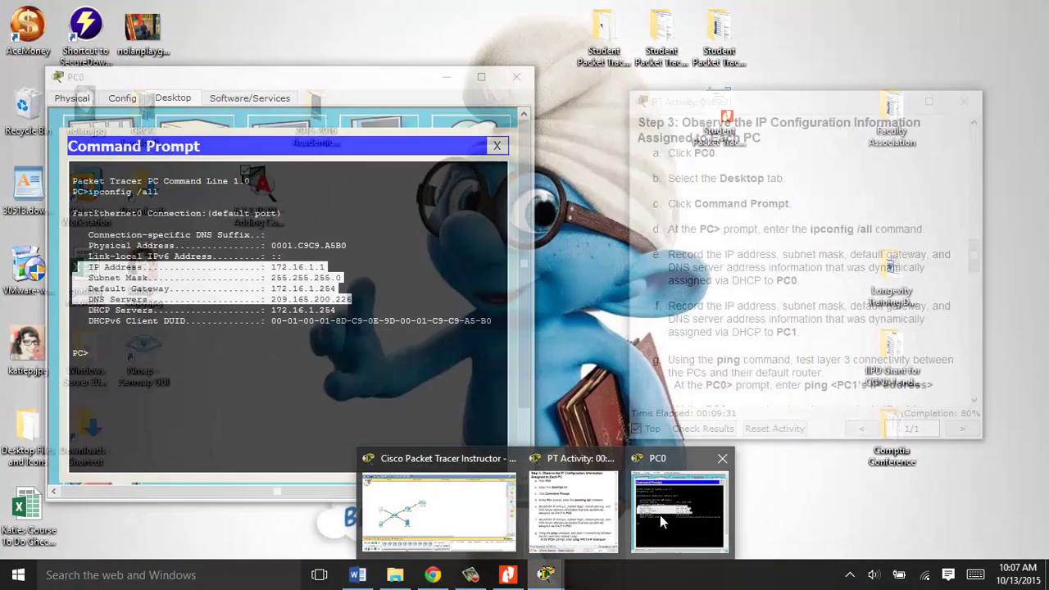
left_click(660, 515)
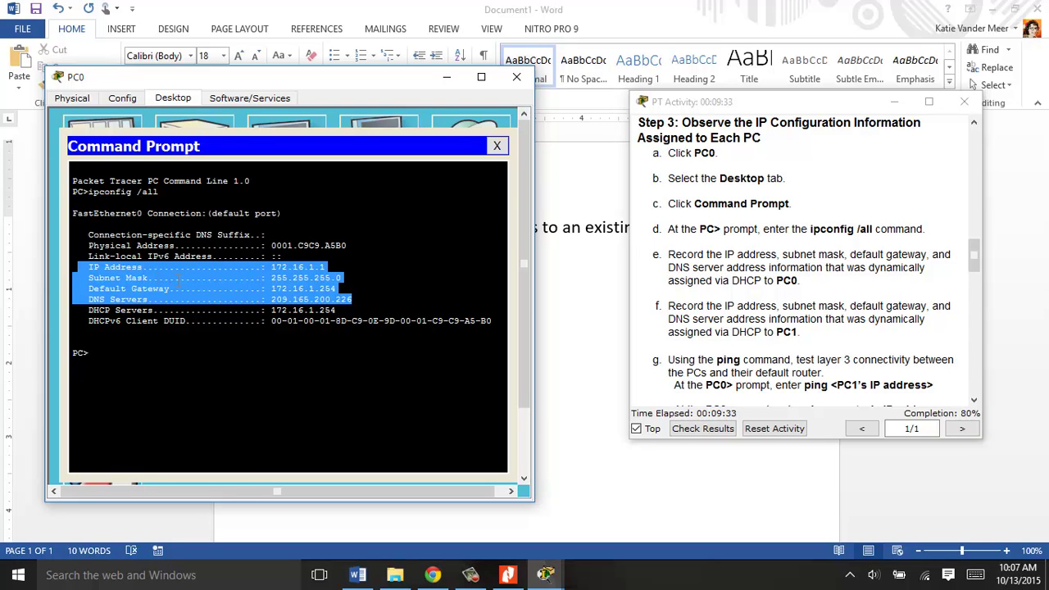
left_click(91, 278)
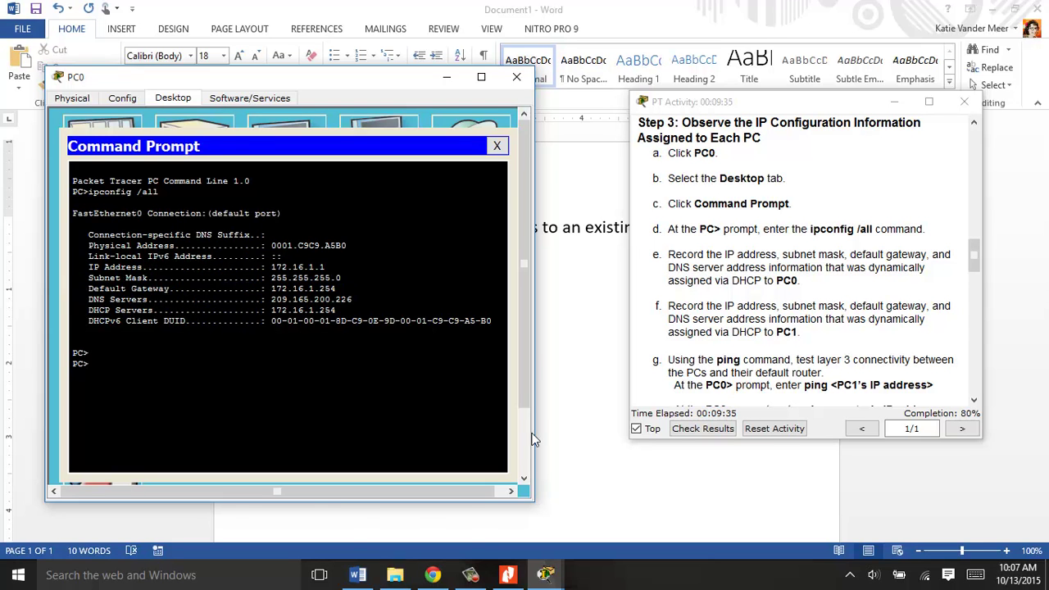
left_click(599, 410)
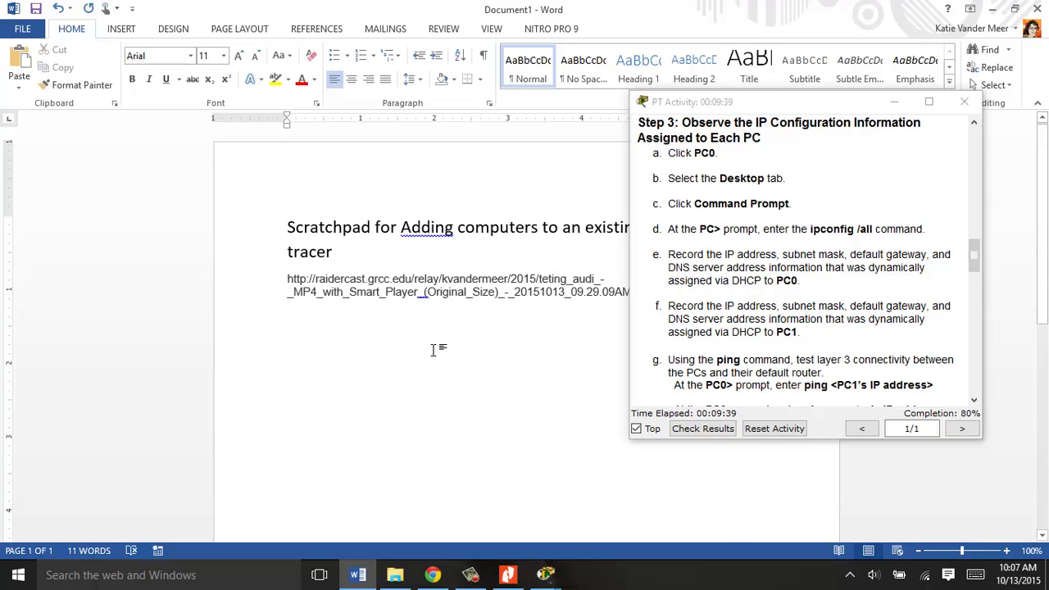
key("ctrl+z")
Step: Bring up PC0's Command Prompt and capture its ipconfig /all output with Snipping Tool
mouse_move(545, 575)
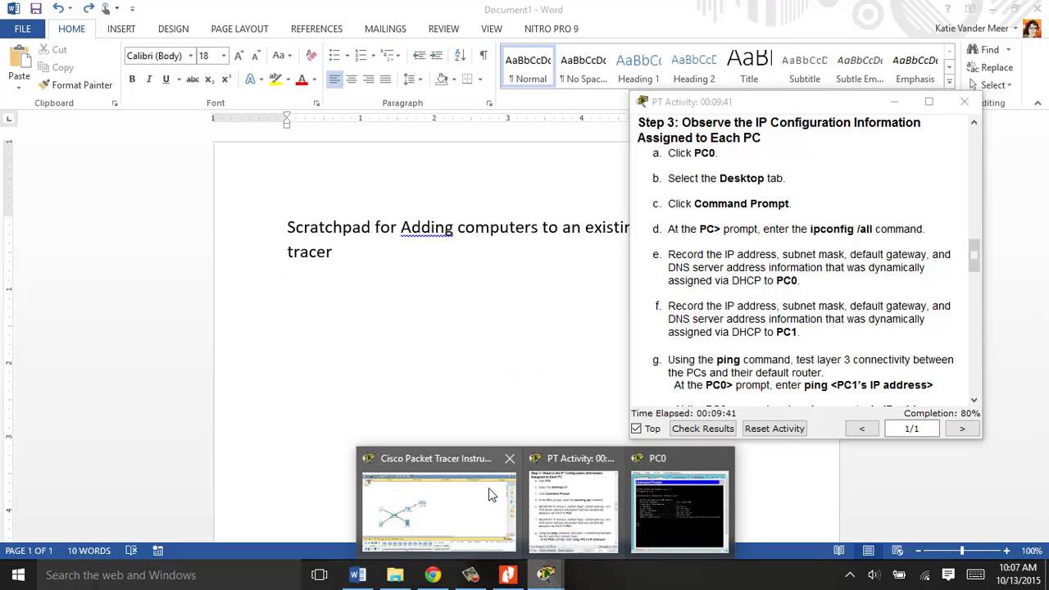
left_click(680, 509)
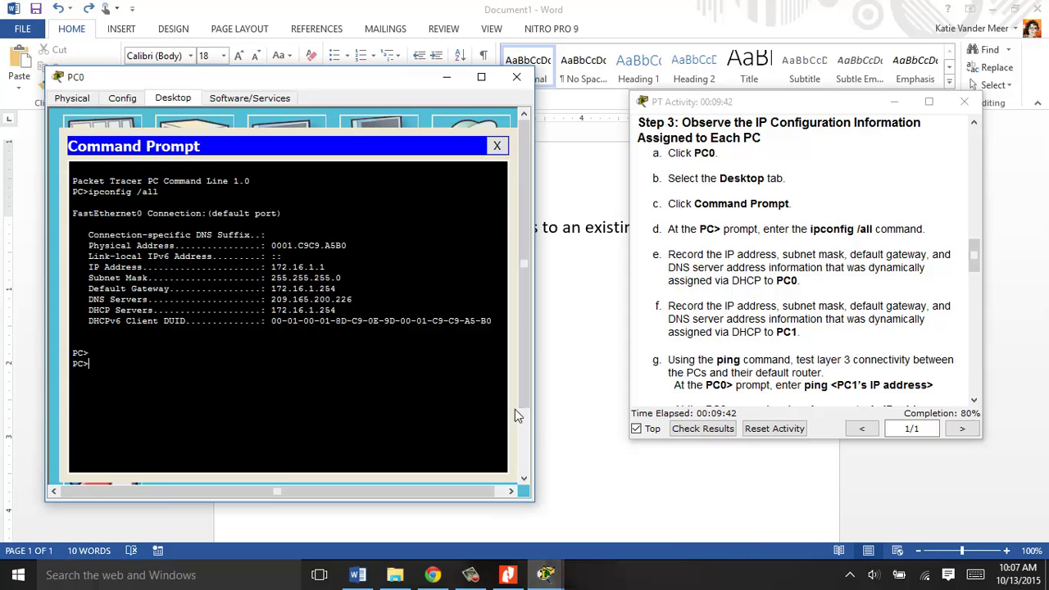
left_click(20, 577)
type("snip")
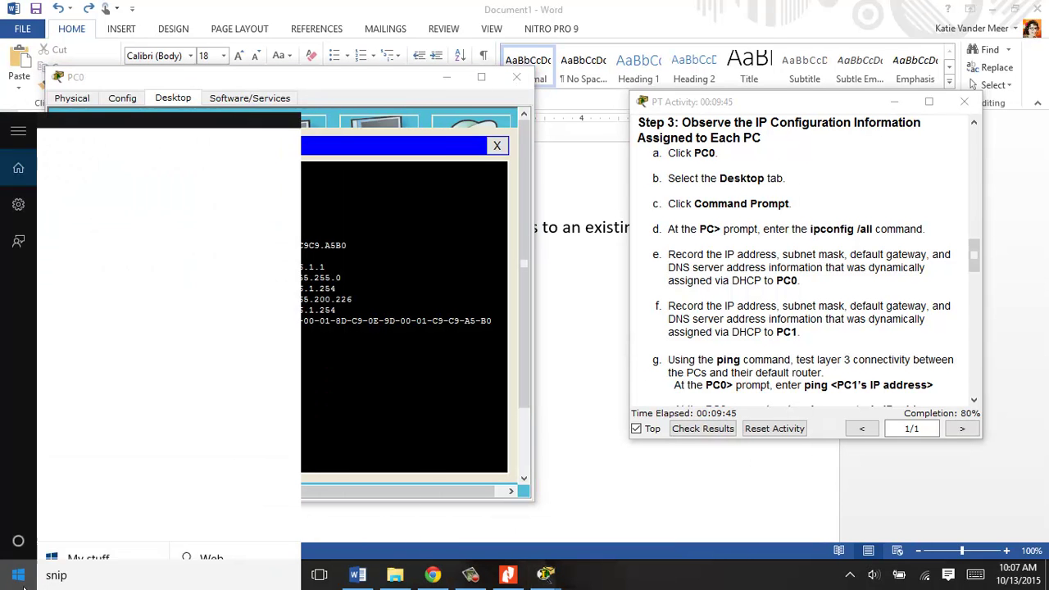
key("Return")
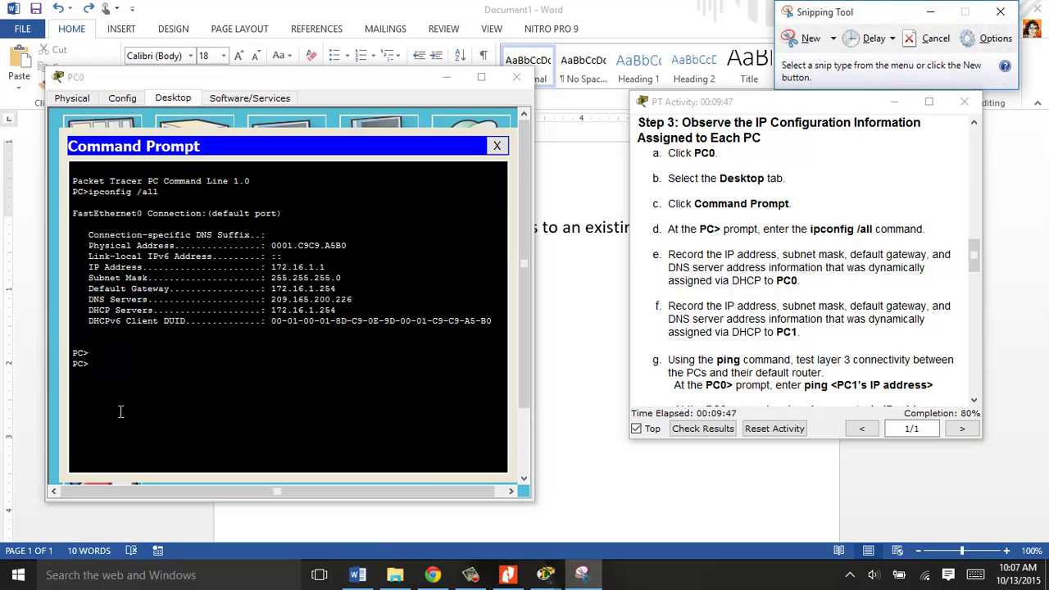
left_click(582, 574)
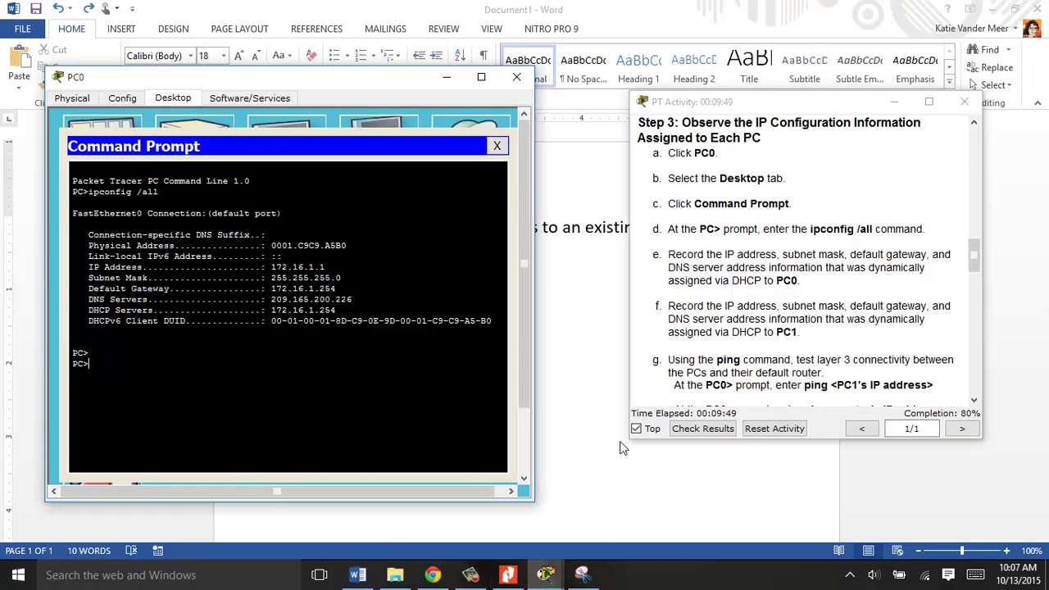
left_click(582, 575)
left_click(851, 49)
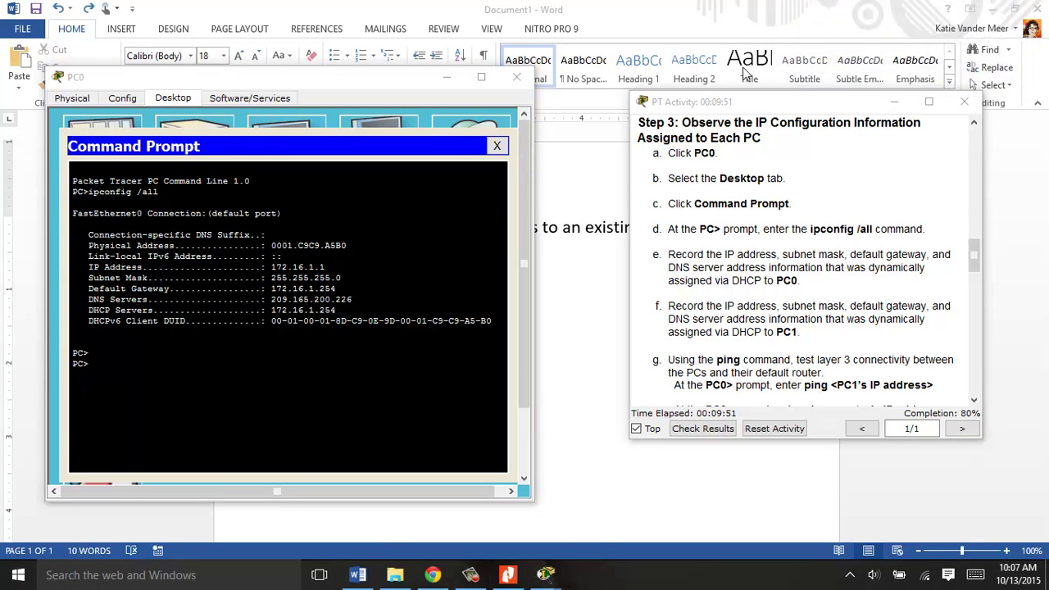
left_click_drag(70, 155, 509, 400)
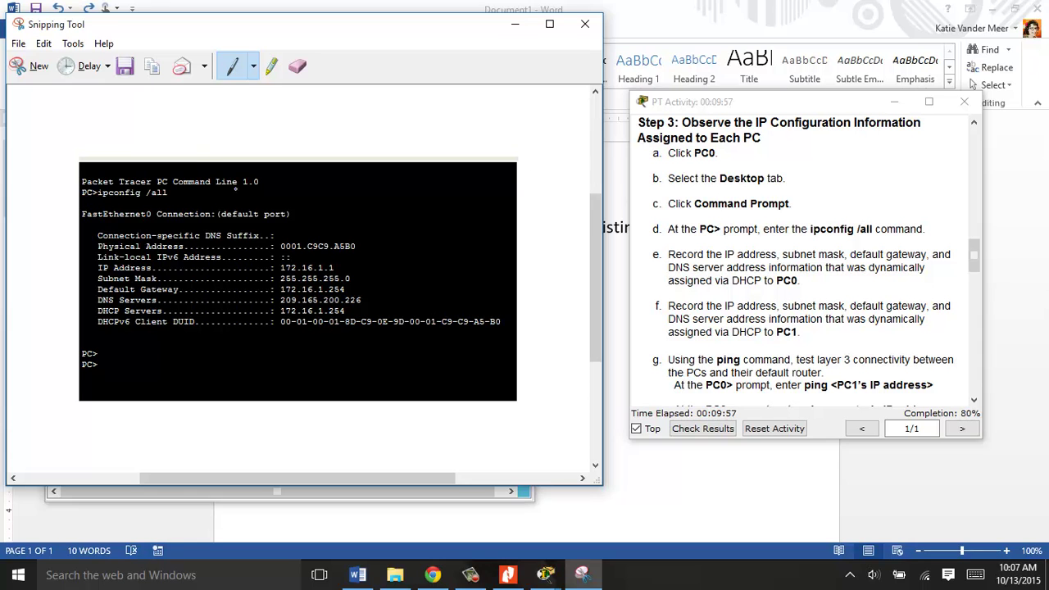
Step: In the Word scratchpad, add the line "Step 3 –E record PC0 IP address, …" and paste the PC0 snip beneath it
left_click(358, 574)
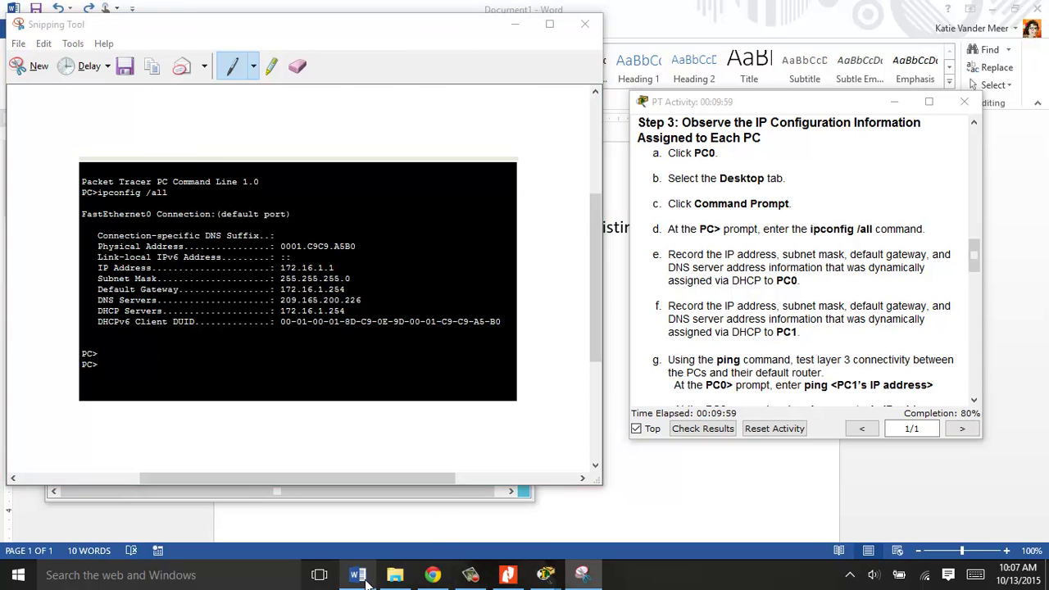
key("Return")
type("jp")
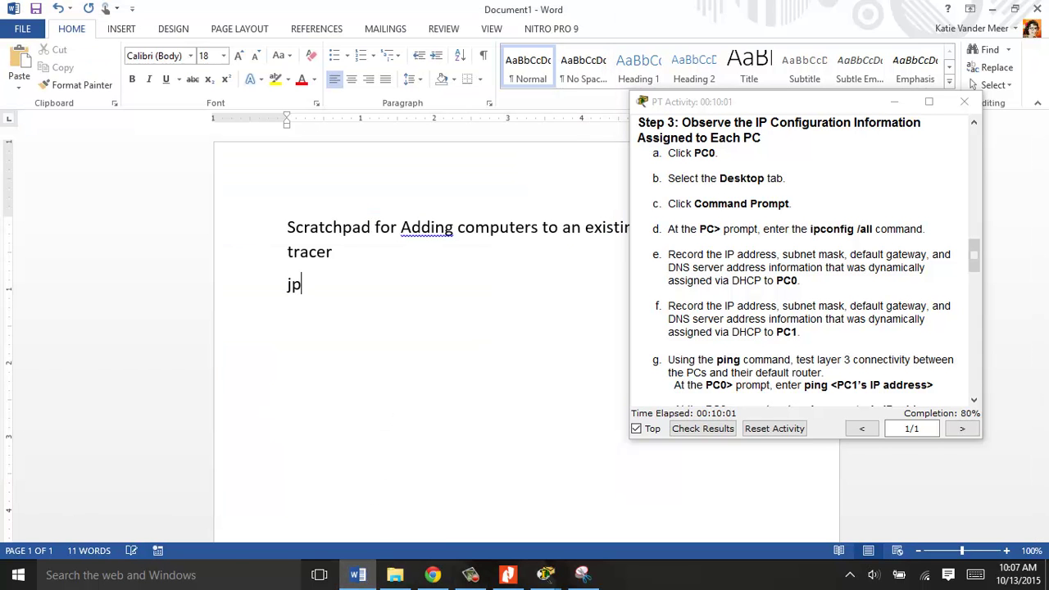
key("BackSpace")
key("BackSpace")
type("Step 2")
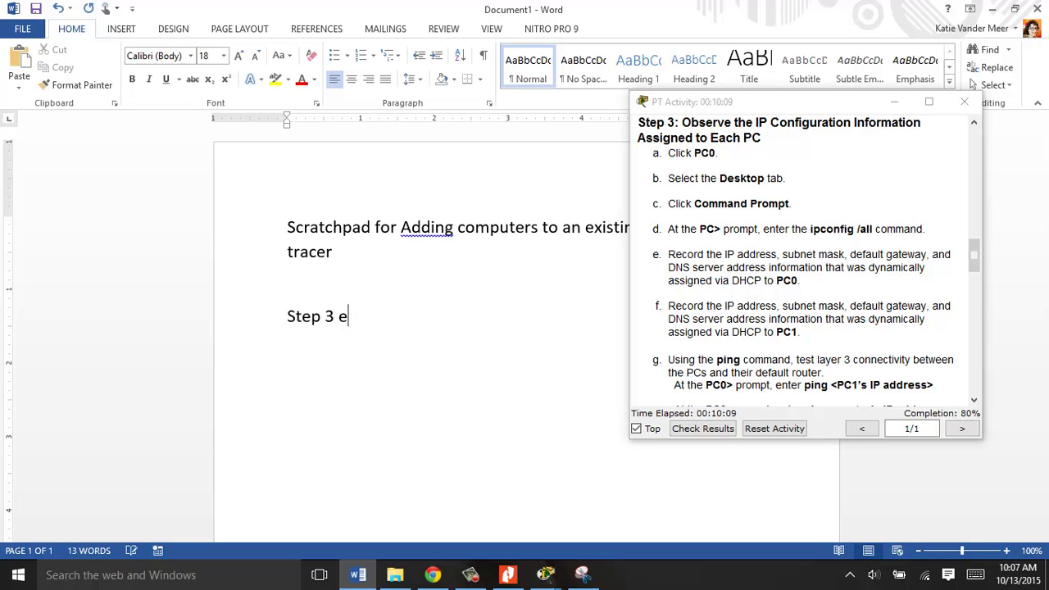
type("-E recor")
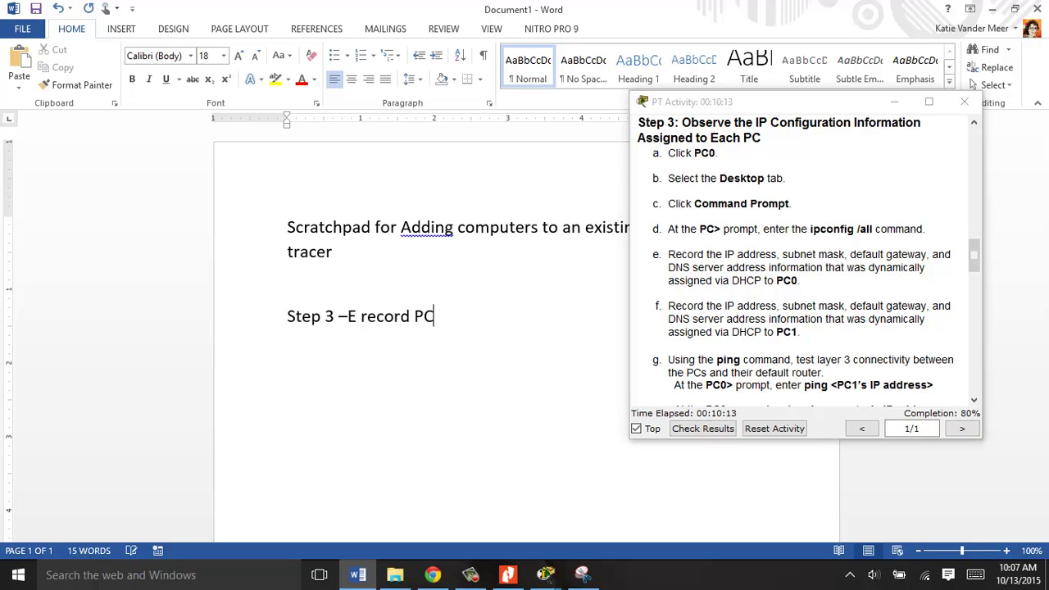
type("d PC0 IP address, …")
key("Return")
key("ctrl+v")
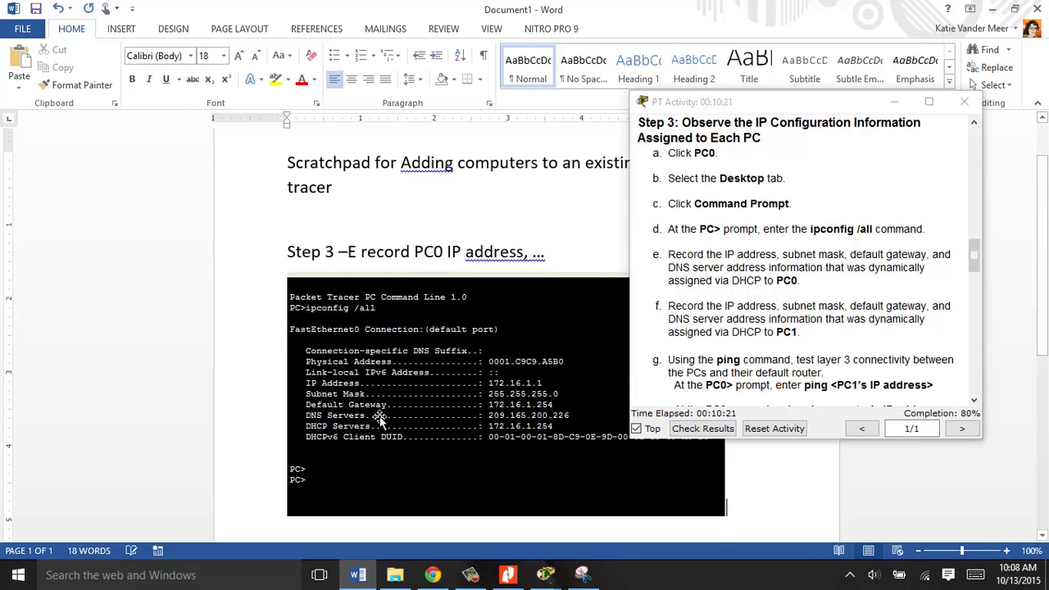
Step: Below the pasted snip, add the line "Step 3-F – record for PC1 ip addres, …" followed by a new line
key("Return")
type("St")
key("BackSpace")
type("etp")
key("BackSpace")
key("BackSpace")
key("BackSpace")
type("ep 3-f")
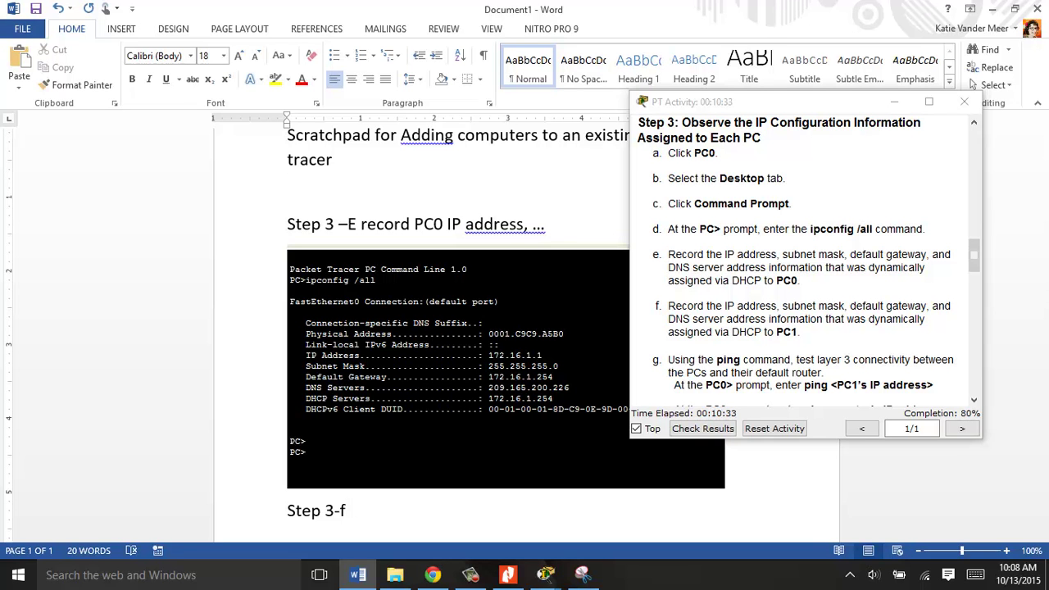
key("BackSpace")
type("F - record for PC1 ip addres, ...")
key("Return")
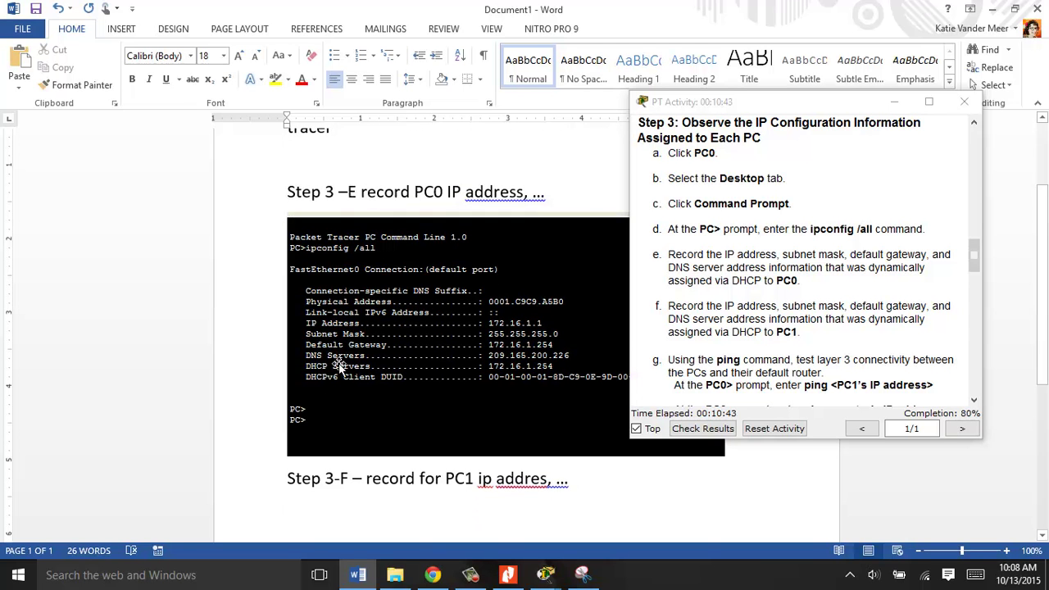
Step: Minimize Word and close Snipping Tool without saving the PC0 snip
left_click(994, 10)
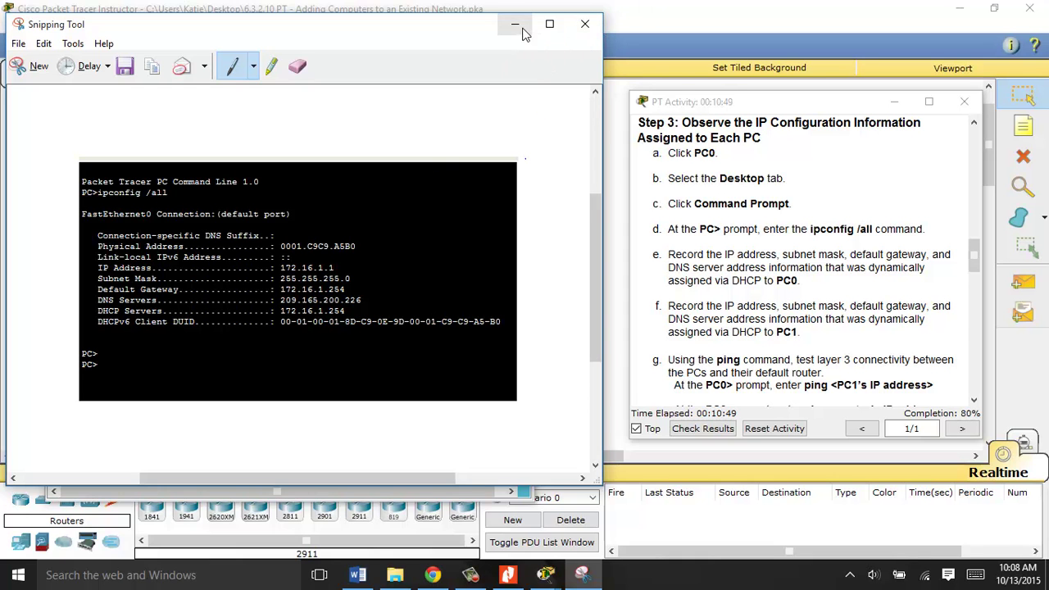
left_click(585, 27)
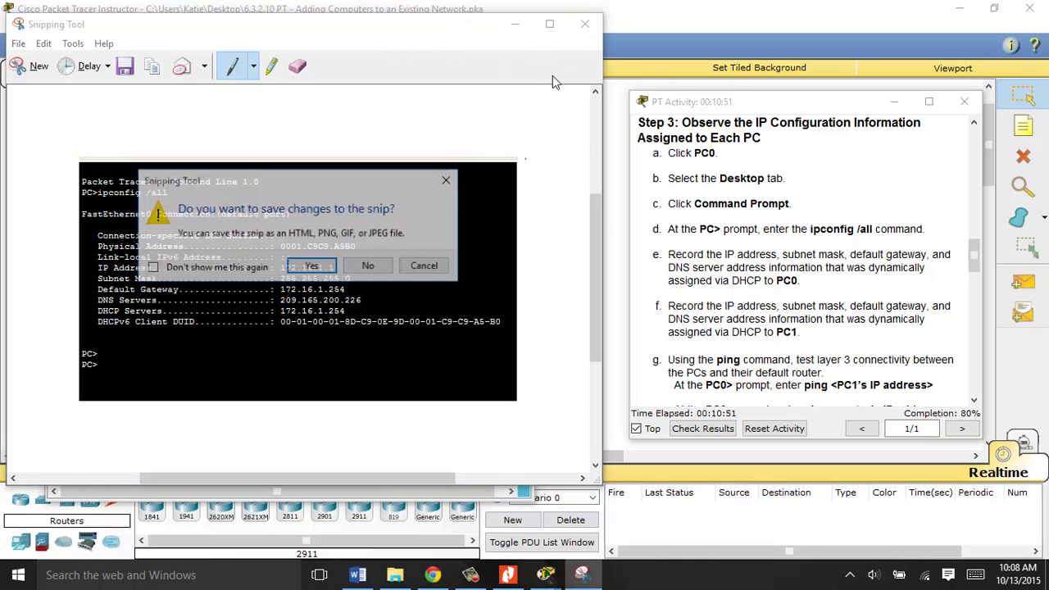
left_click(367, 267)
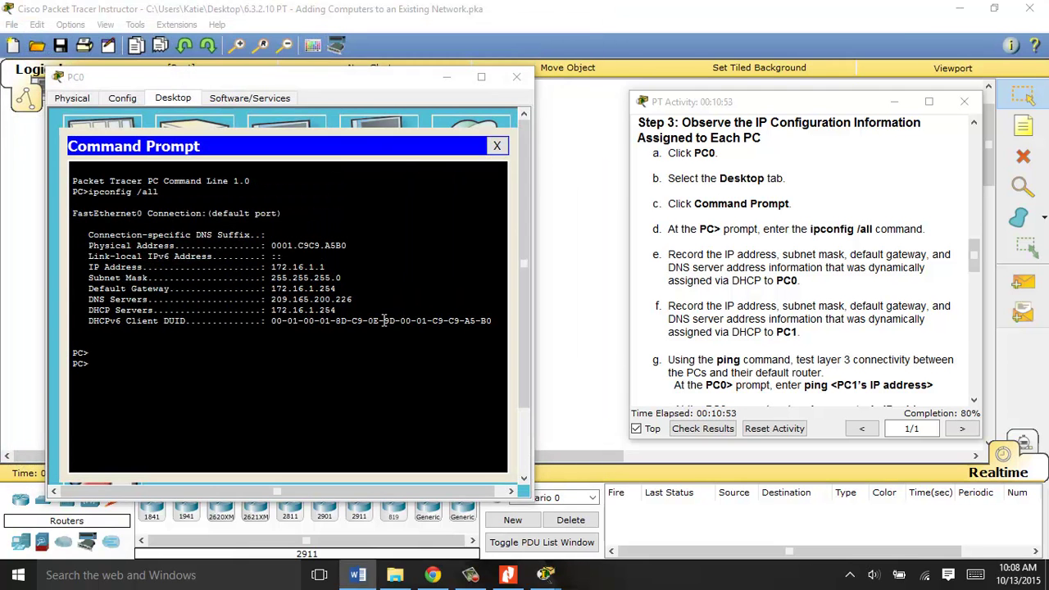
Step: Close PC0's Command Prompt and its device window in Packet Tracer
left_click(516, 77)
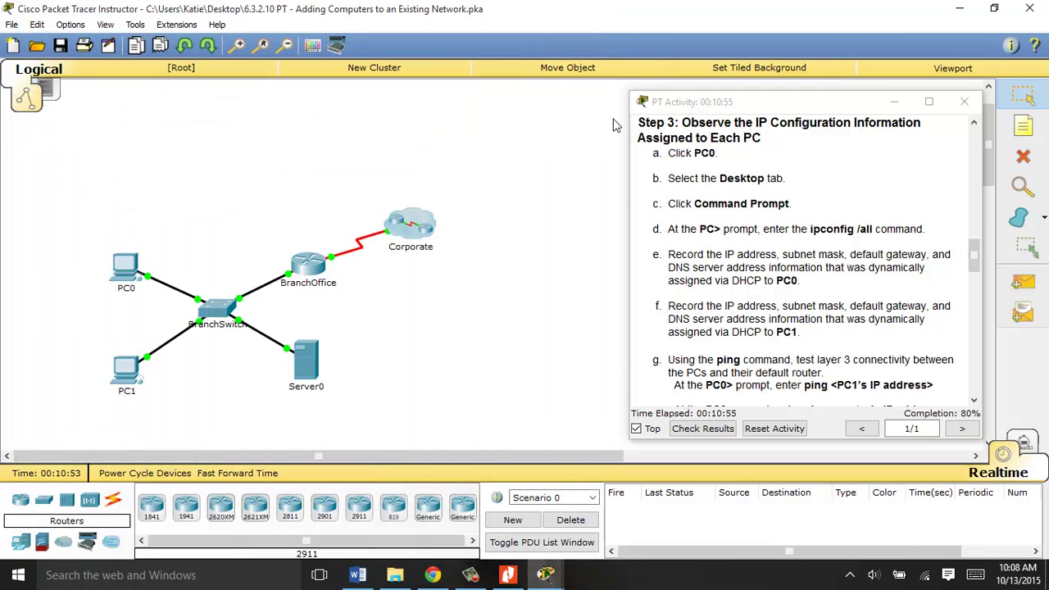
mouse_move(546, 573)
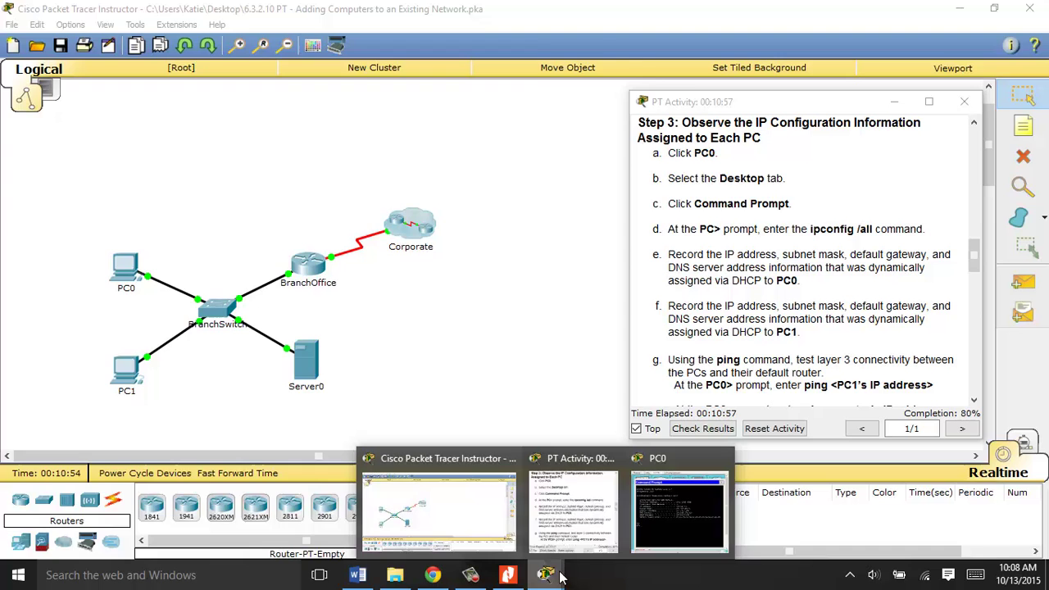
left_click(693, 511)
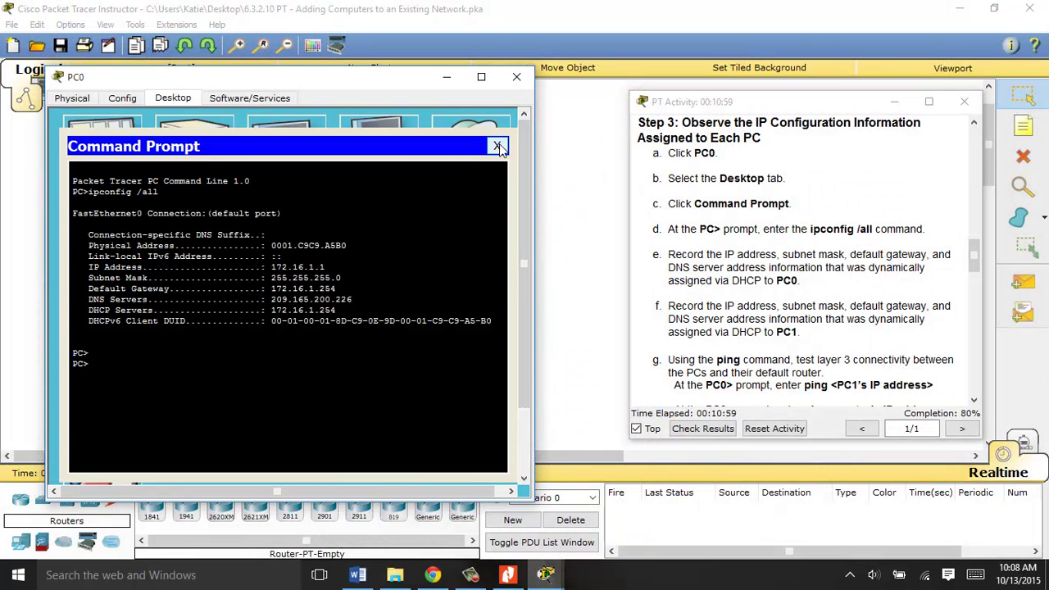
left_click(497, 146)
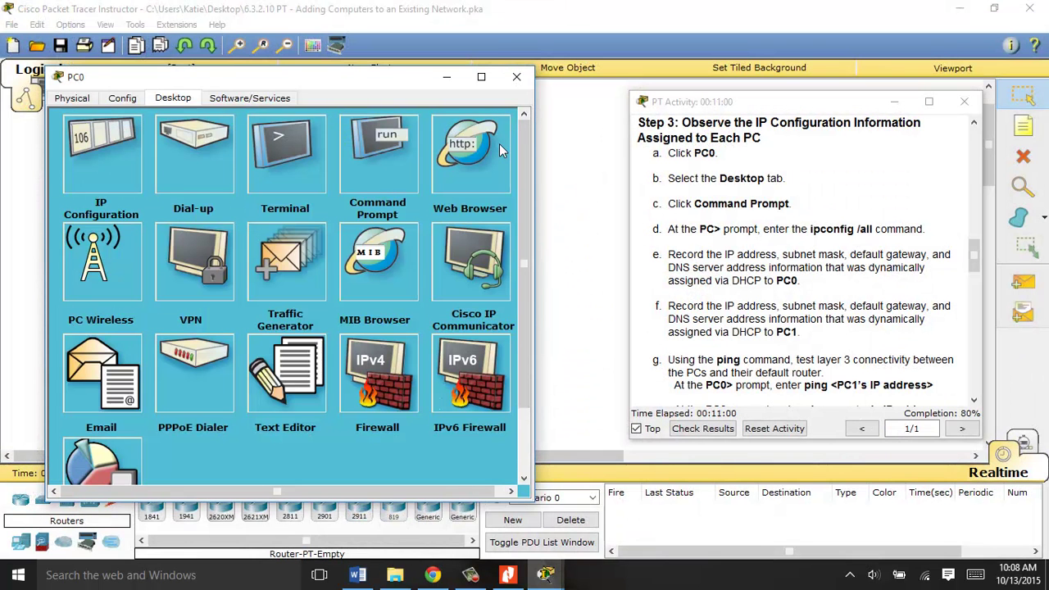
left_click(518, 82)
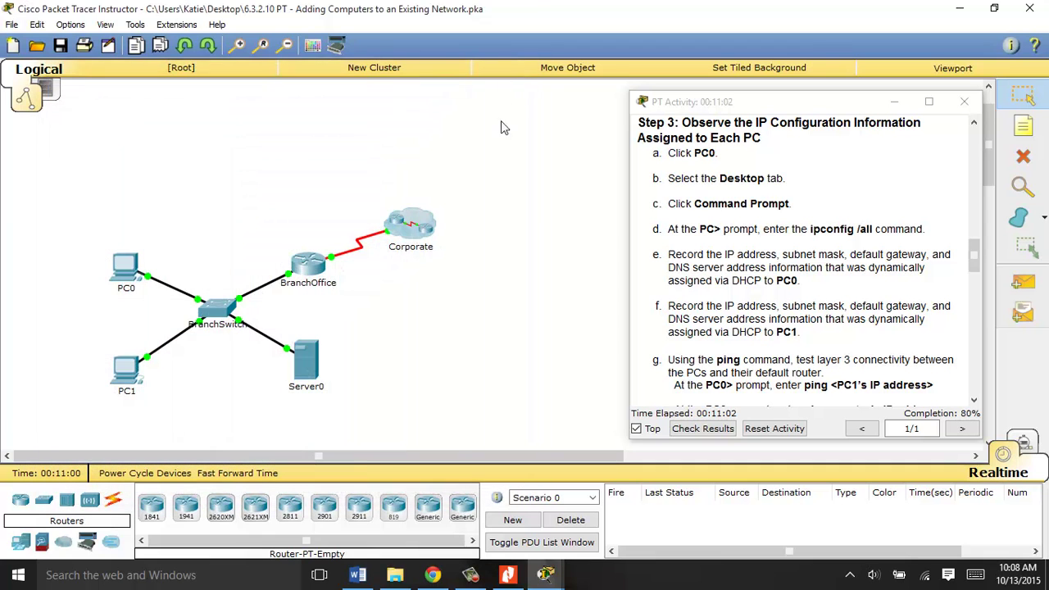
Step: Open PC1, move its window clear of the activity instructions, and run ipconfig /all in its Command Prompt
left_click(137, 385)
left_click(137, 375)
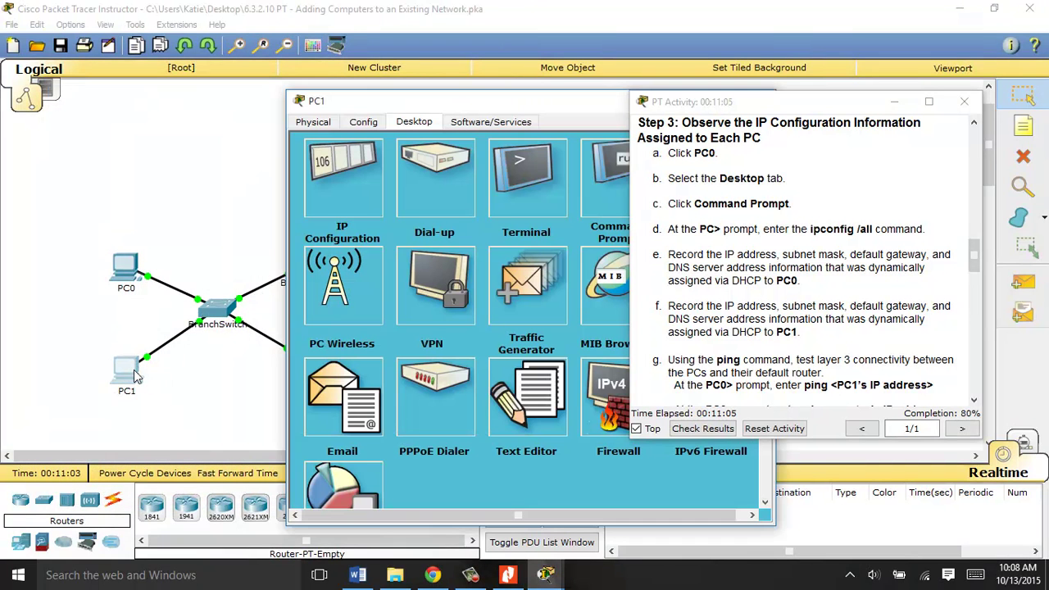
left_click_drag(466, 102, 323, 84)
left_click(458, 151)
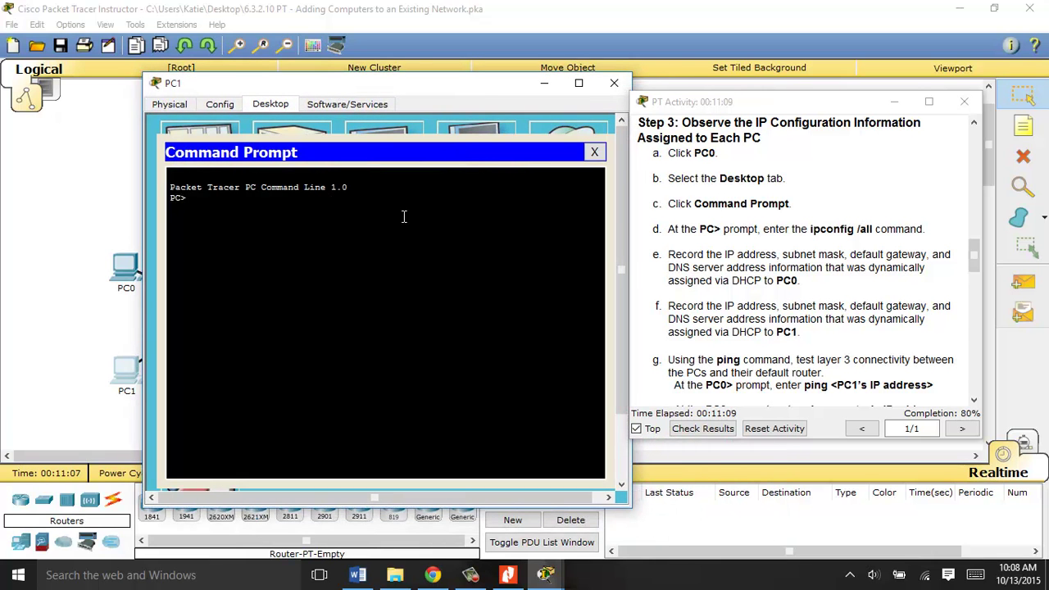
type("ipconfig /all")
key("Return")
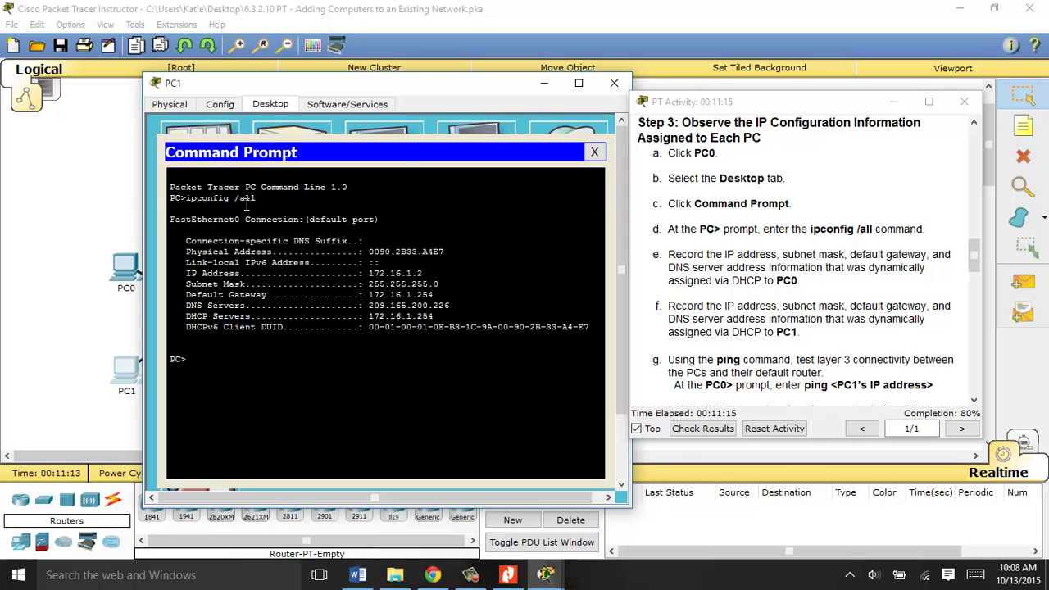
Step: Capture PC1's ipconfig /all output as a new snip with Snipping Tool
left_click(18, 574)
type("snip")
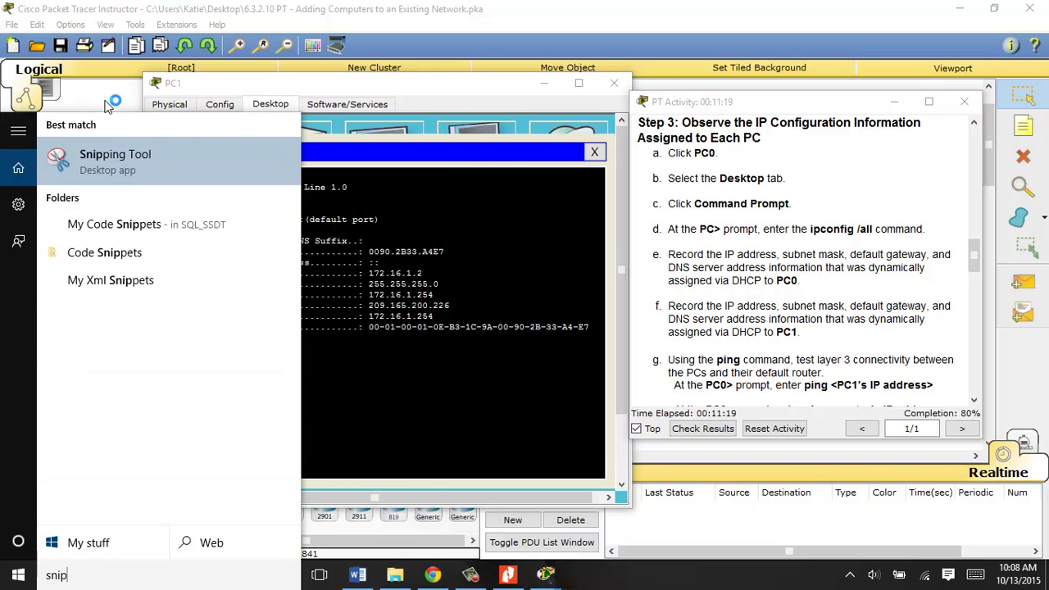
key("Return")
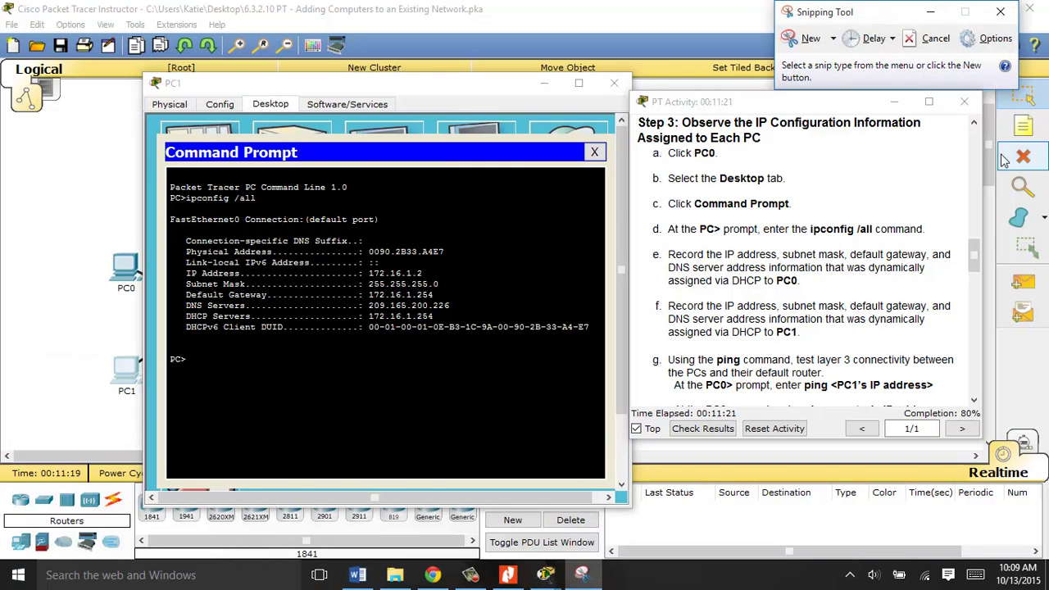
left_click(803, 40)
left_click_drag(169, 170, 605, 365)
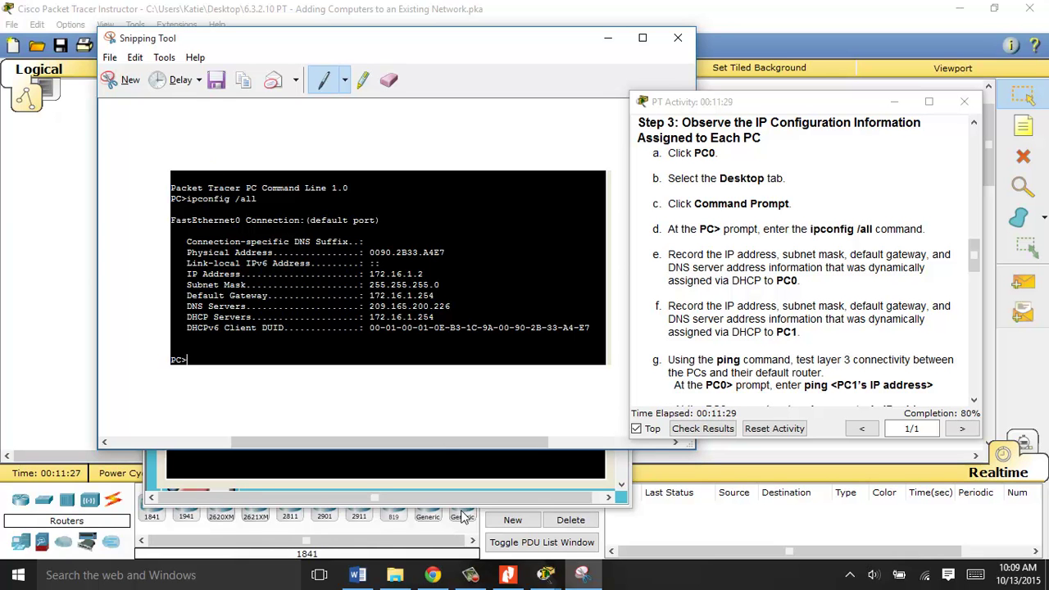
Step: Paste the PC1 ipconfig /all snip below the Step 3-F heading in Word and review both recorded IP configurations
left_click(367, 578)
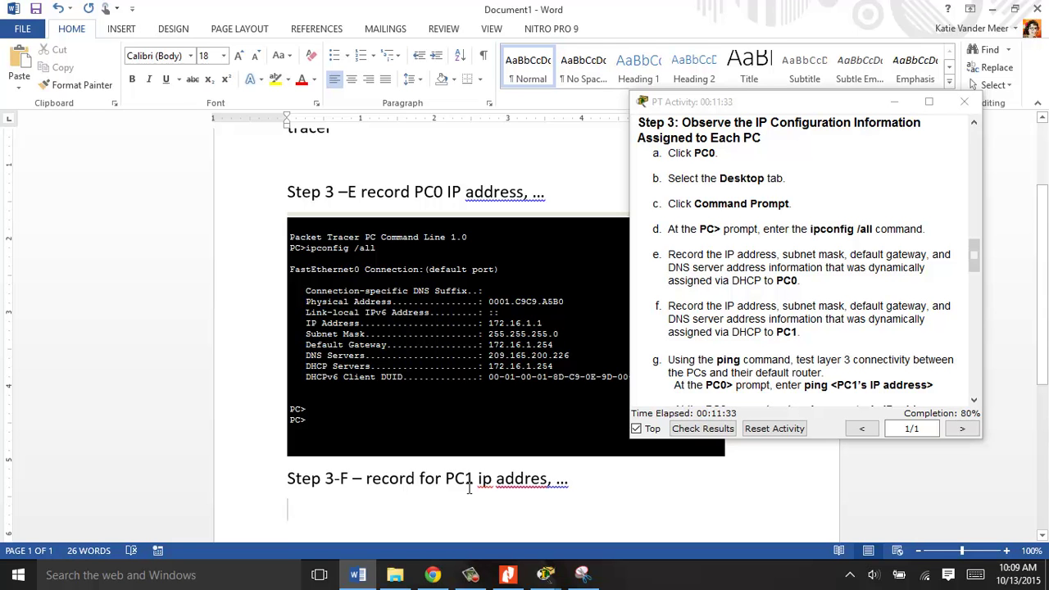
key("ctrl+v")
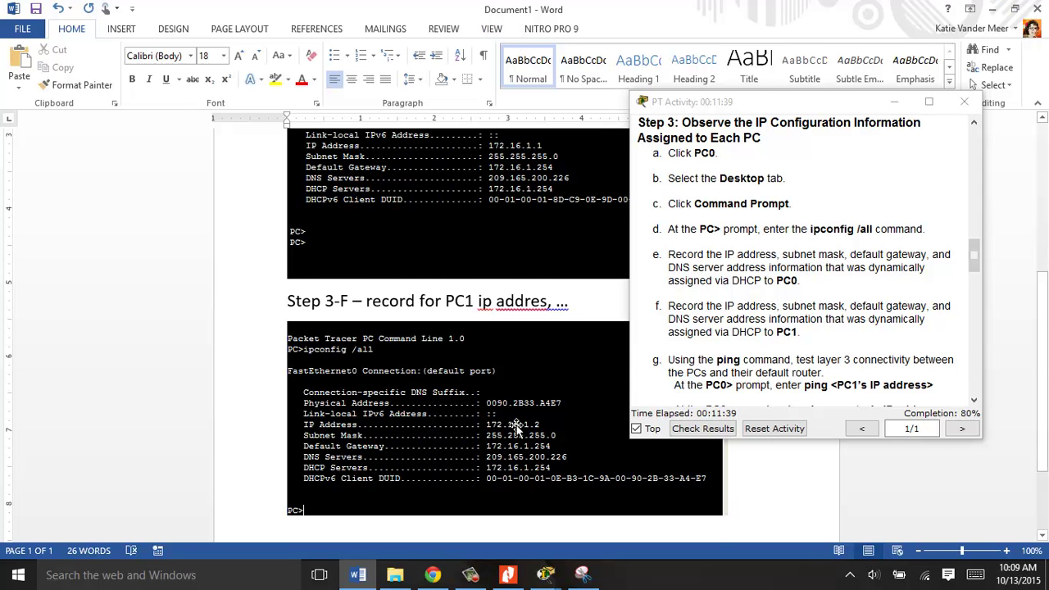
scroll(517, 414, "up", 4)
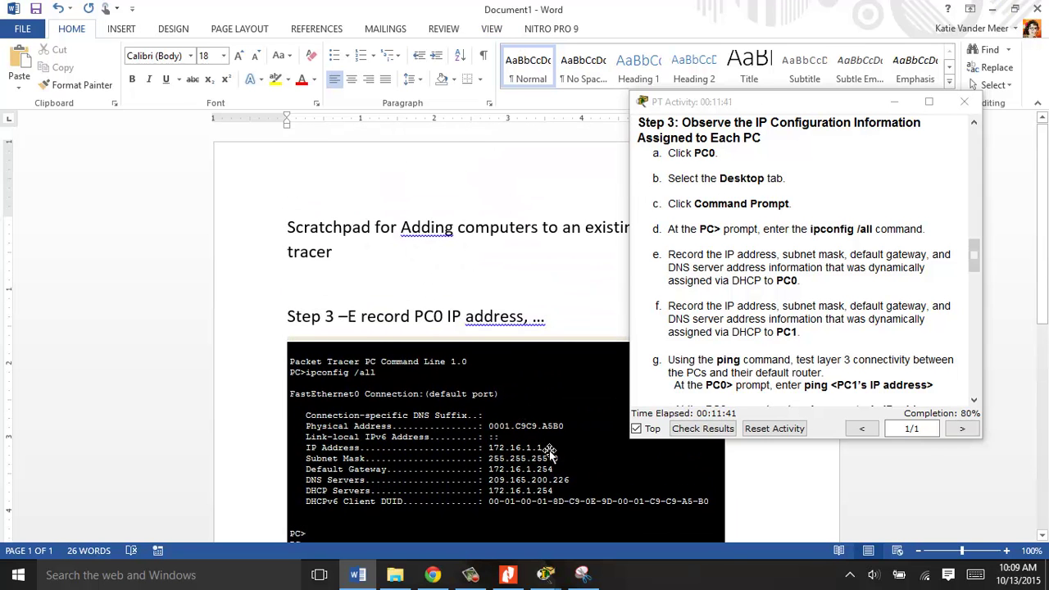
scroll(1022, 283, "down", 4)
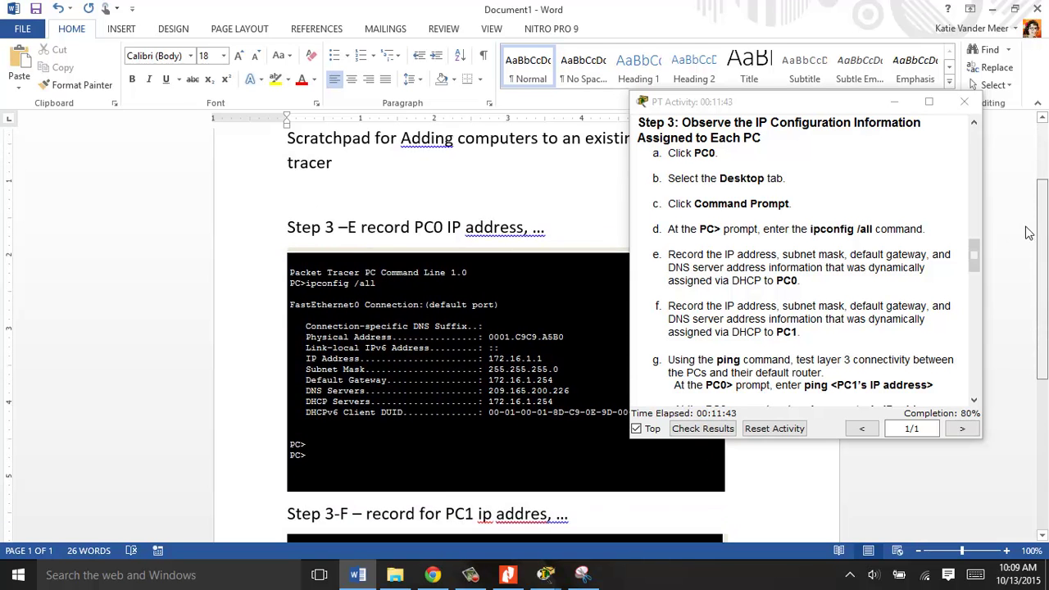
scroll(1022, 282, "down", 1)
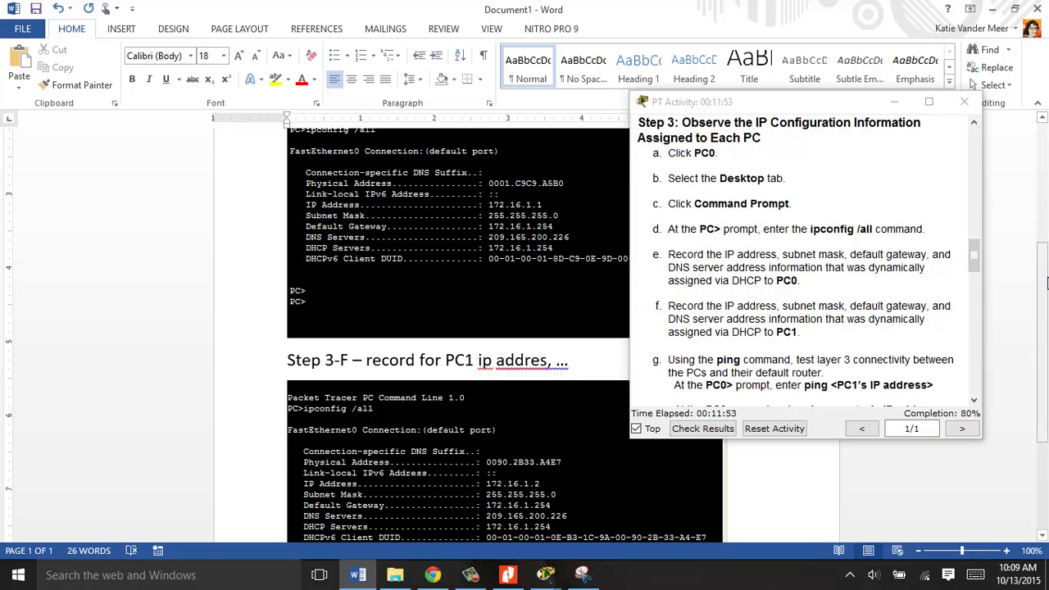
scroll(1046, 283, "down", 1)
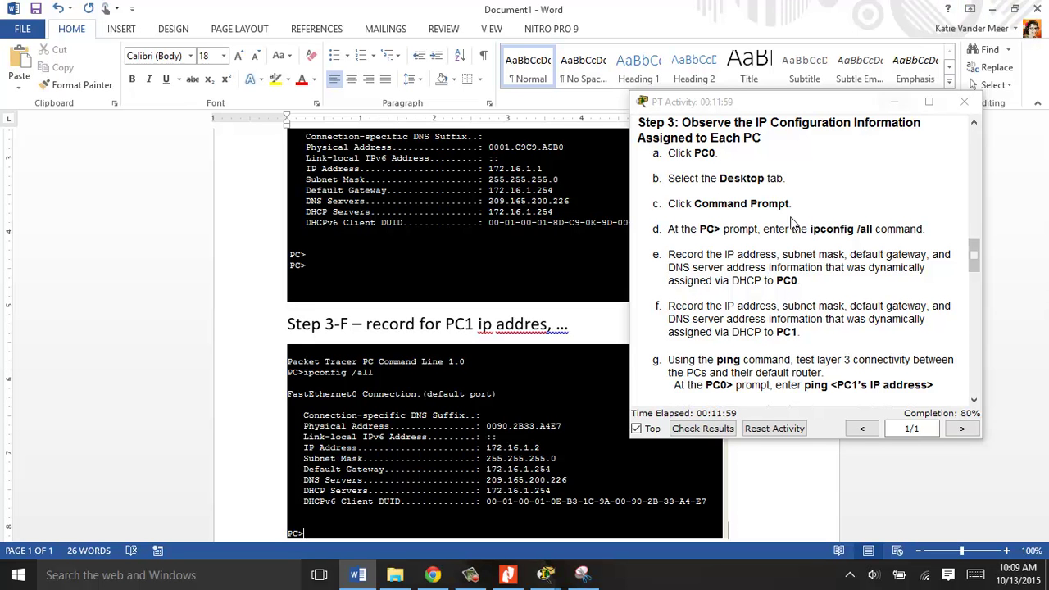
Step: Close Snipping Tool without saving the PC1 snip, and close PC1's Command Prompt and device window in Packet Tracer
left_click(991, 10)
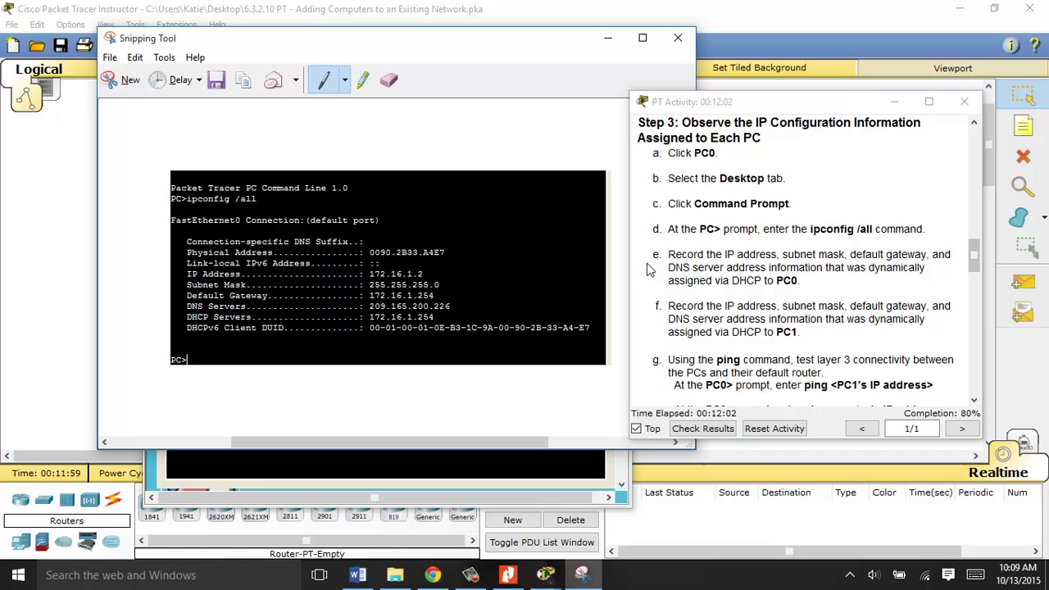
left_click(687, 47)
left_click(463, 253)
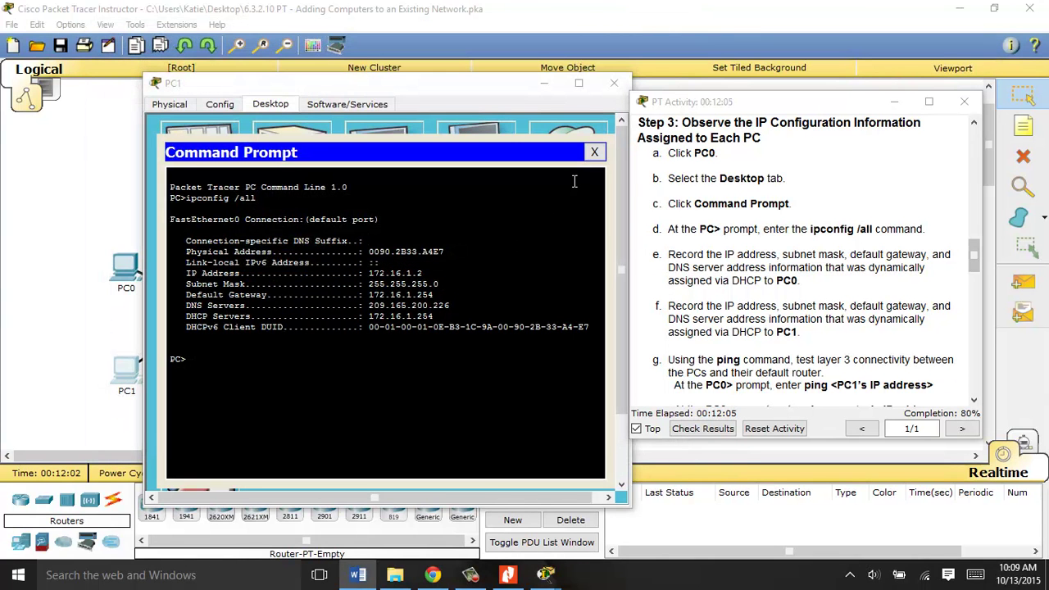
left_click(594, 153)
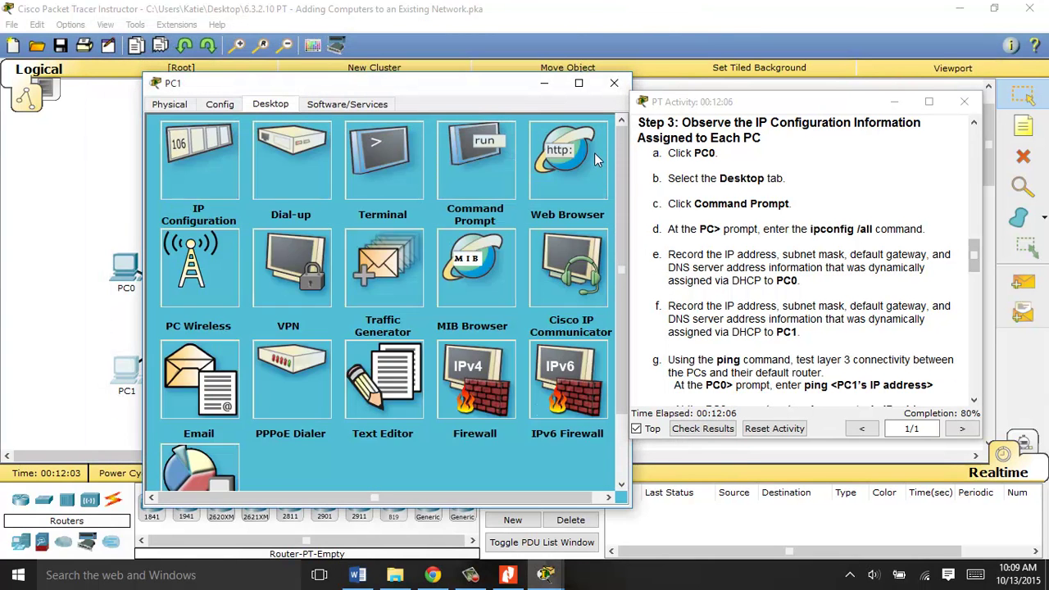
left_click(614, 86)
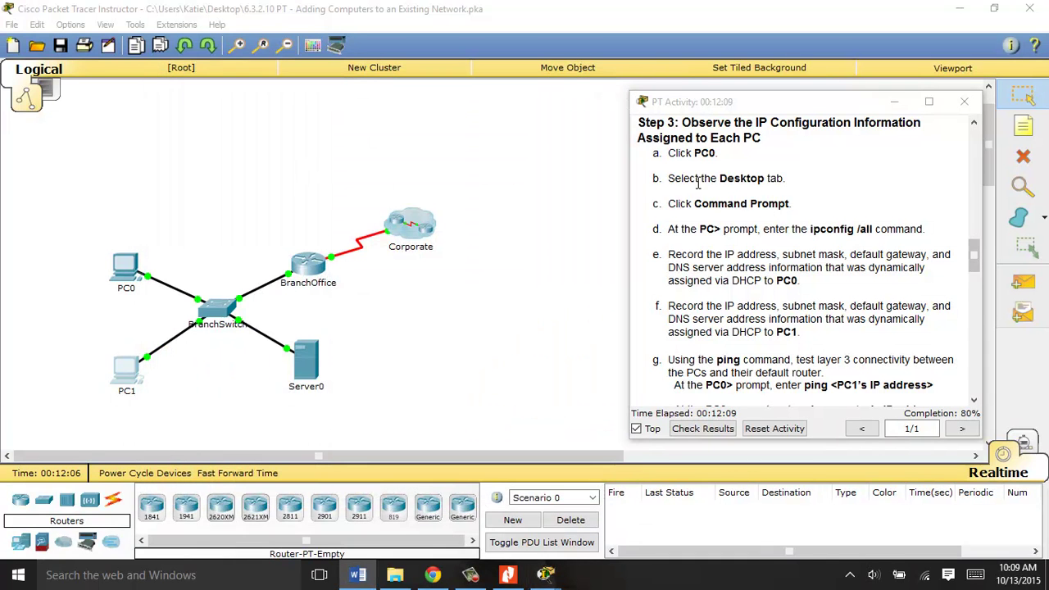
Step: Open PC0, place its window clear of the activity instructions, and start its Command Prompt
left_click_drag(976, 258, 976, 280)
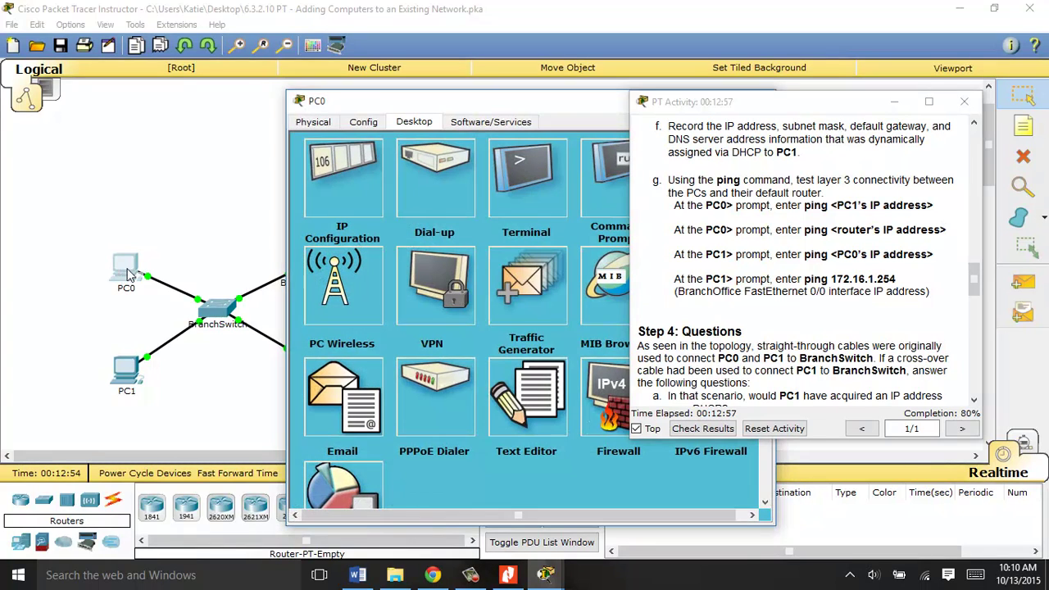
left_click_drag(383, 103, 164, 86)
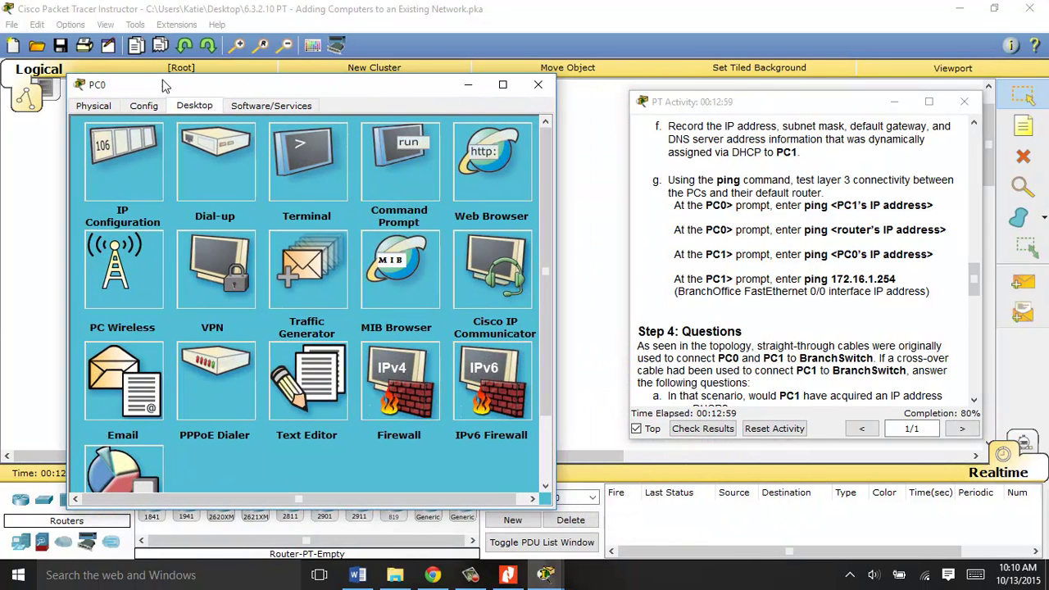
left_click(401, 162)
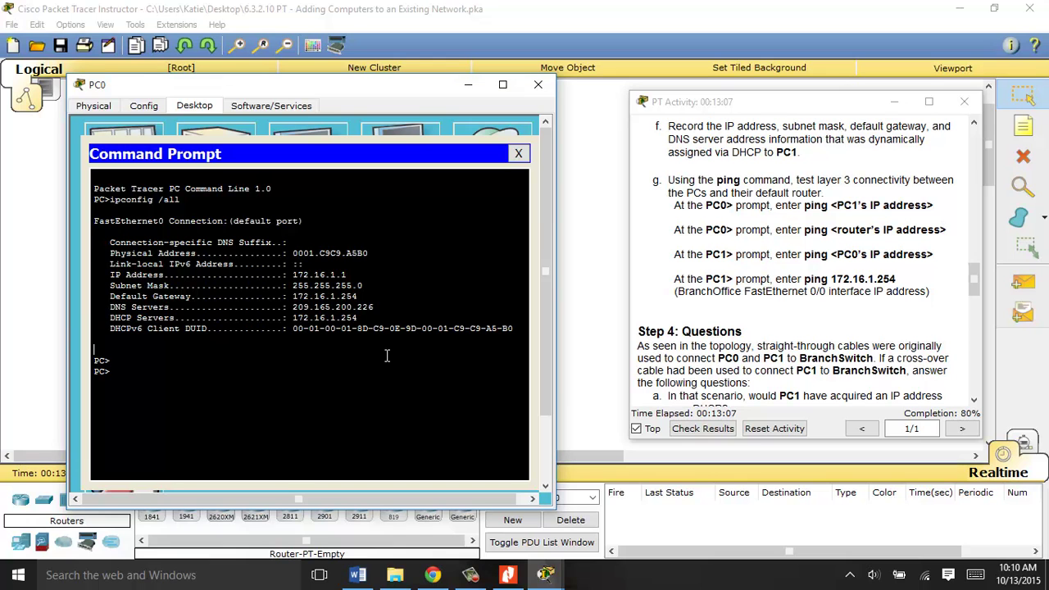
Step: Look up PC1's IP address in the Word notes and ping 172.16.1.2 from PC0's Command Prompt
key("Return")
type("ping")
left_click(357, 574)
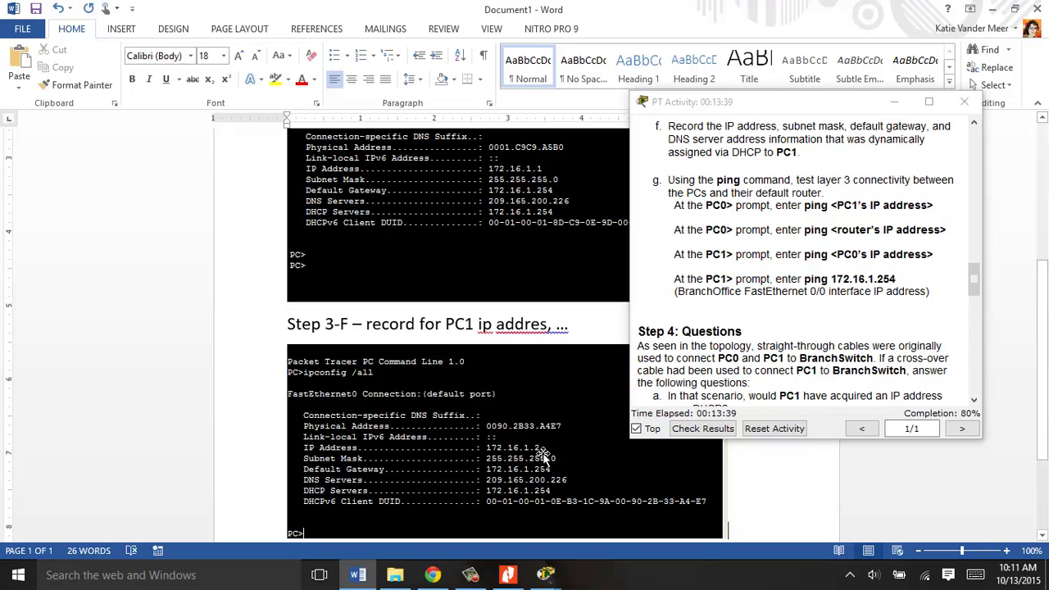
left_click(992, 10)
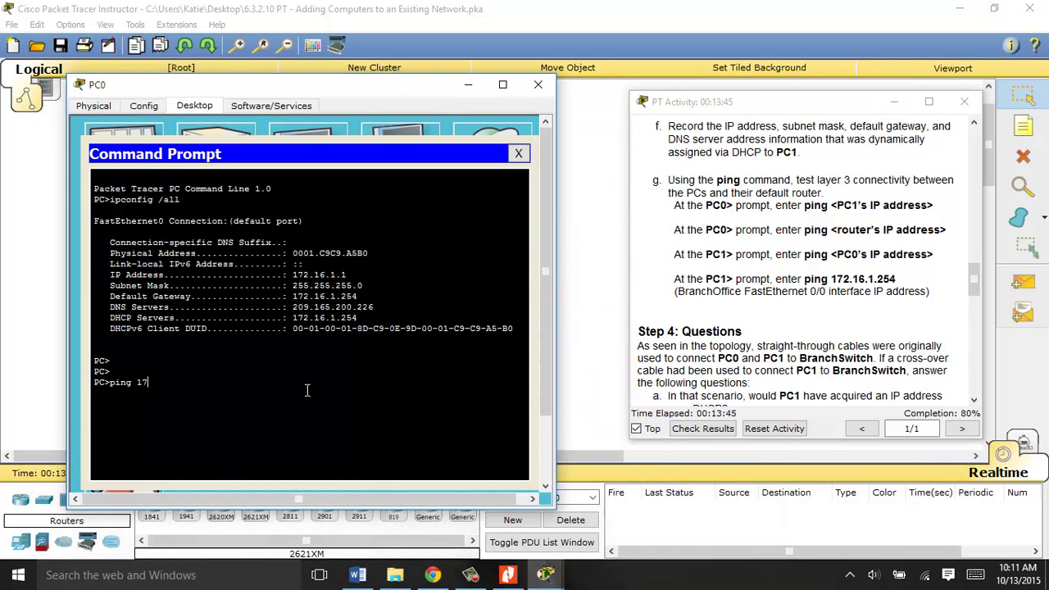
type("6.1")
key("Return")
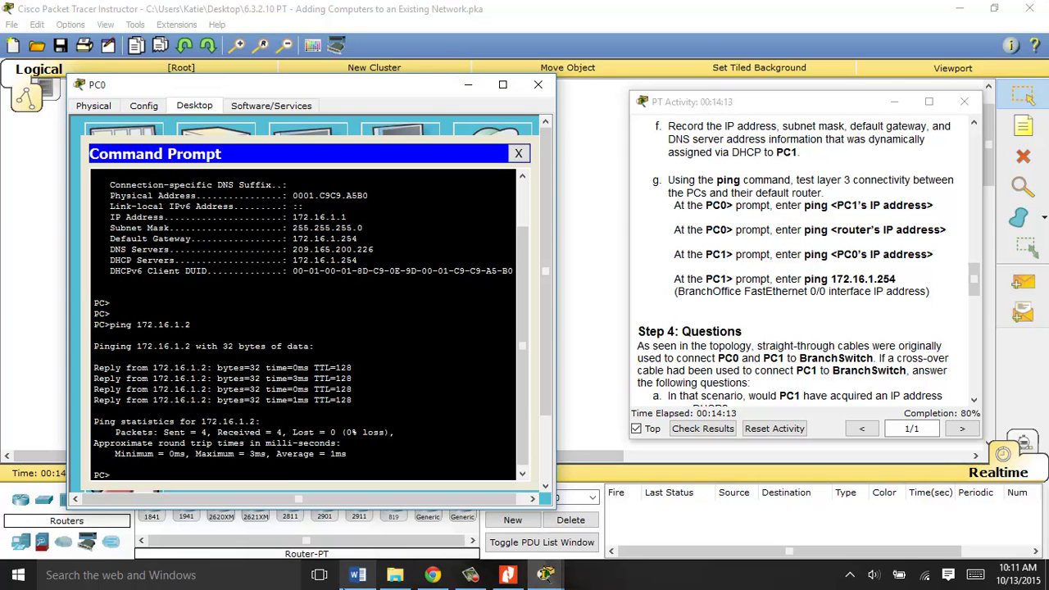
Step: Check the default gateway in the recorded PC0 snip in Word and return to the Packet Tracer topology
left_click(358, 575)
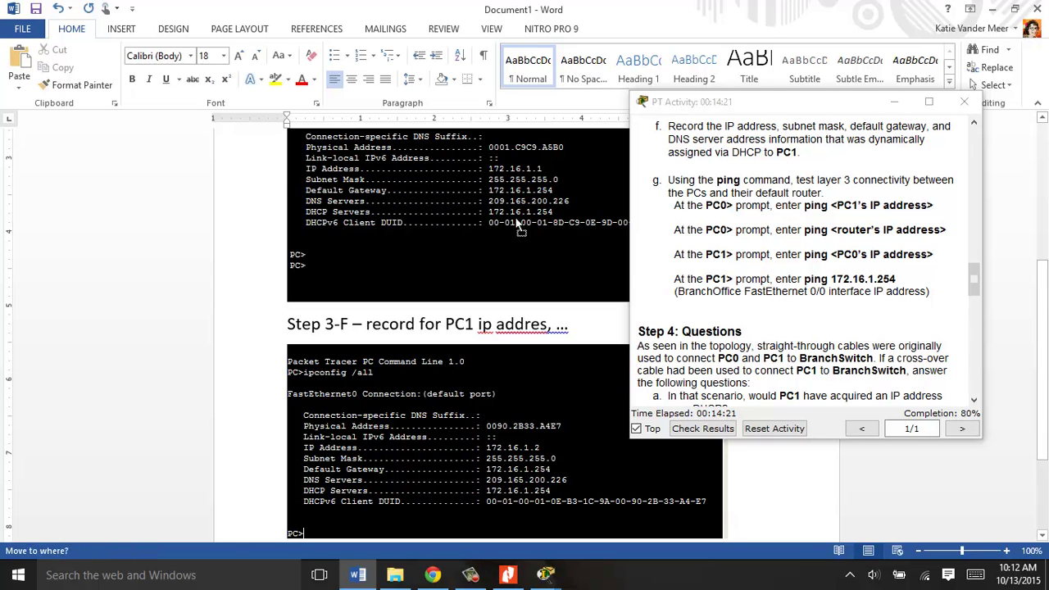
left_click(500, 232)
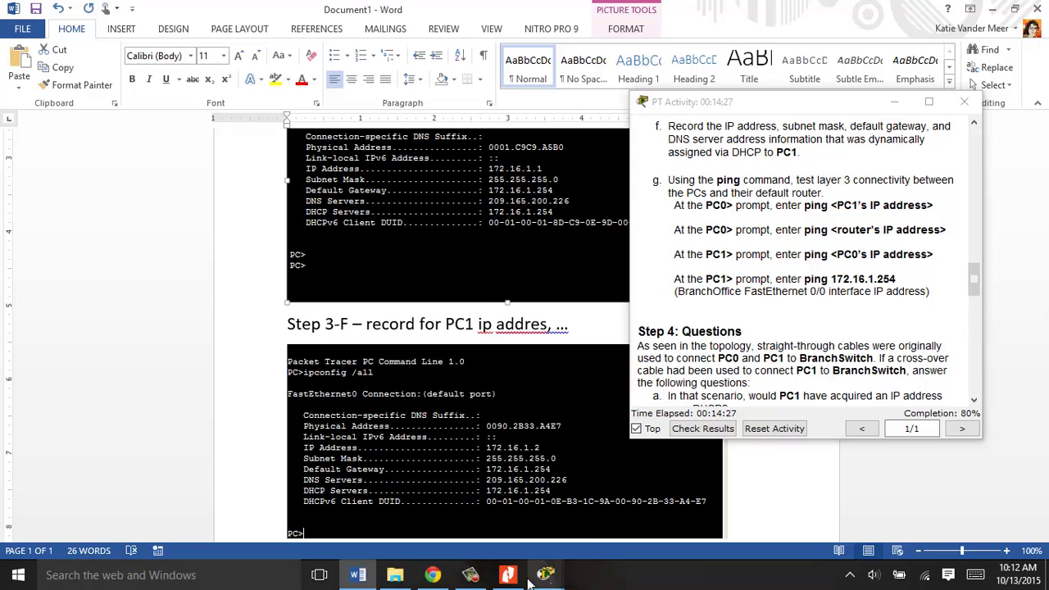
mouse_move(509, 575)
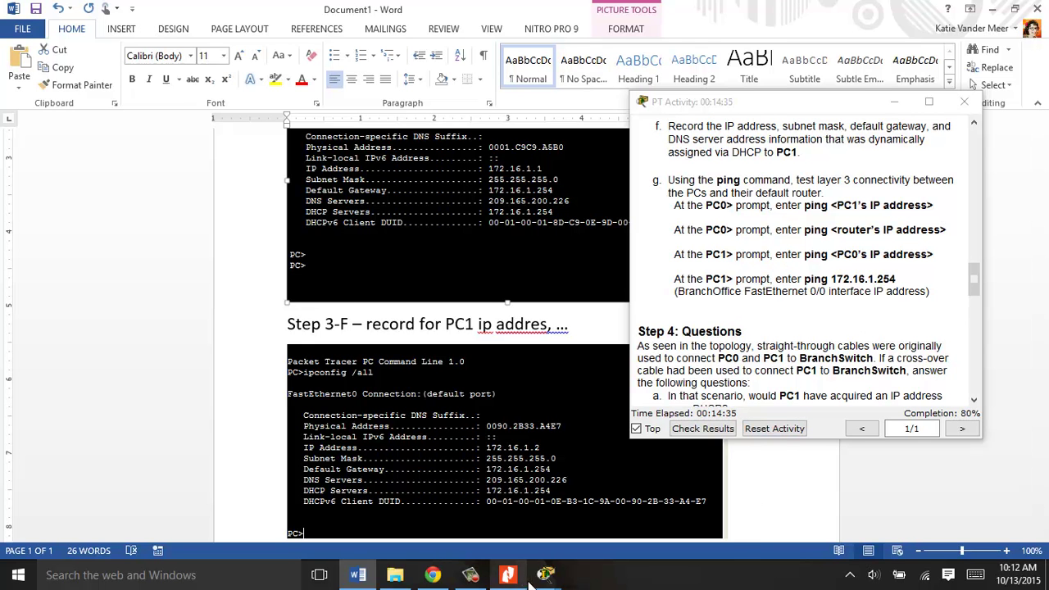
mouse_move(545, 574)
left_click(509, 529)
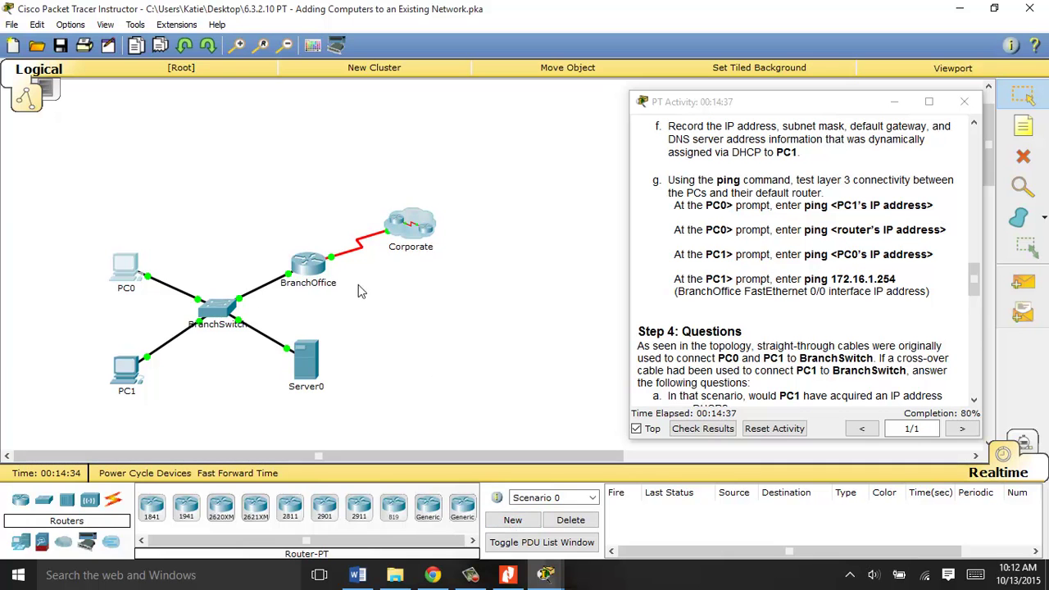
Step: Inspect the BranchOffice router's configuration settings and command line interface, and close its window
left_click(309, 266)
left_click_drag(456, 91, 262, 84)
left_click(171, 104)
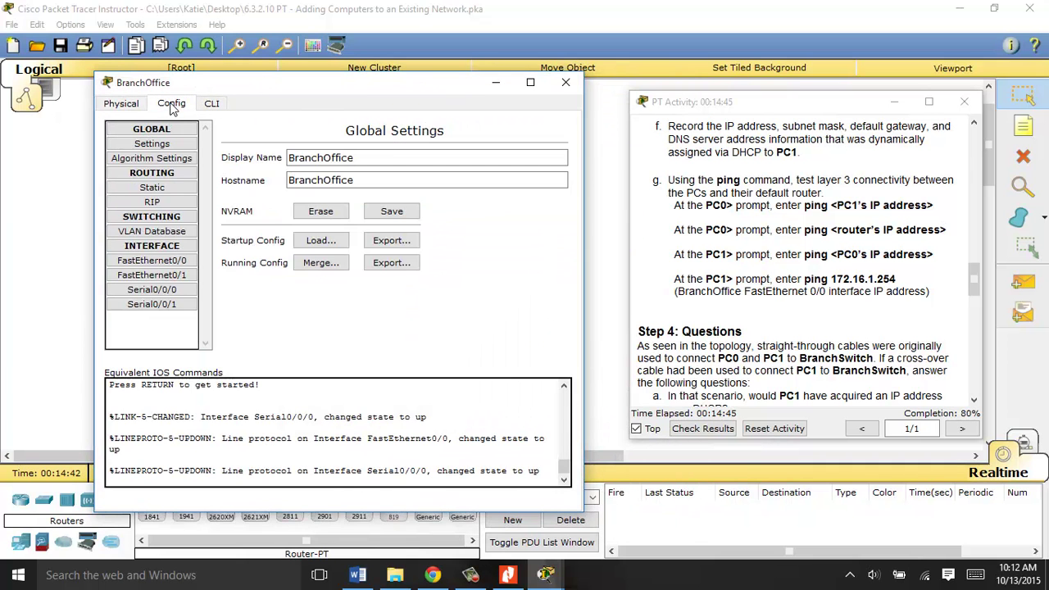
left_click(214, 105)
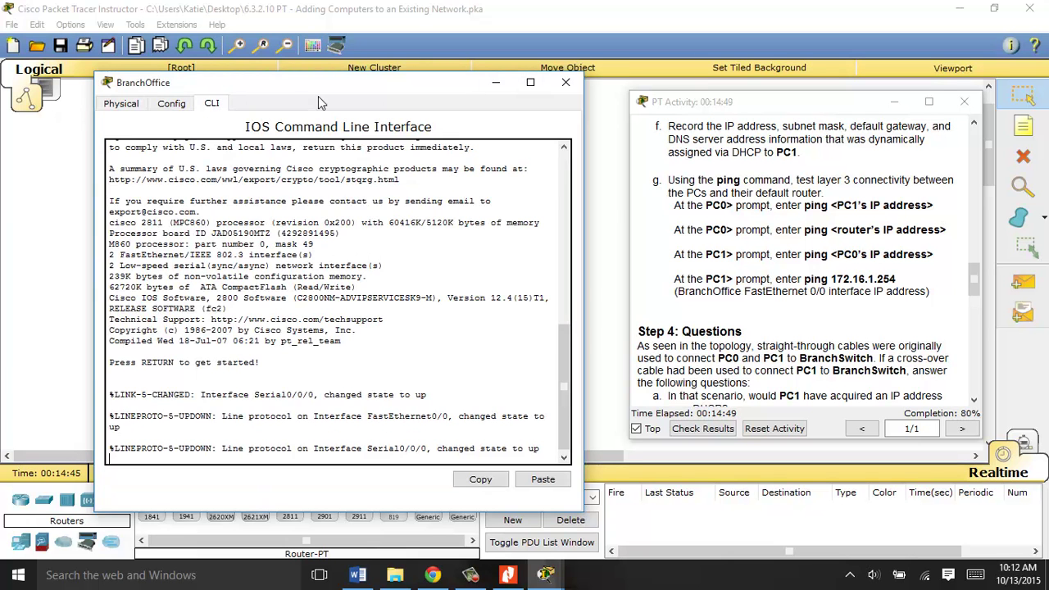
left_click(566, 83)
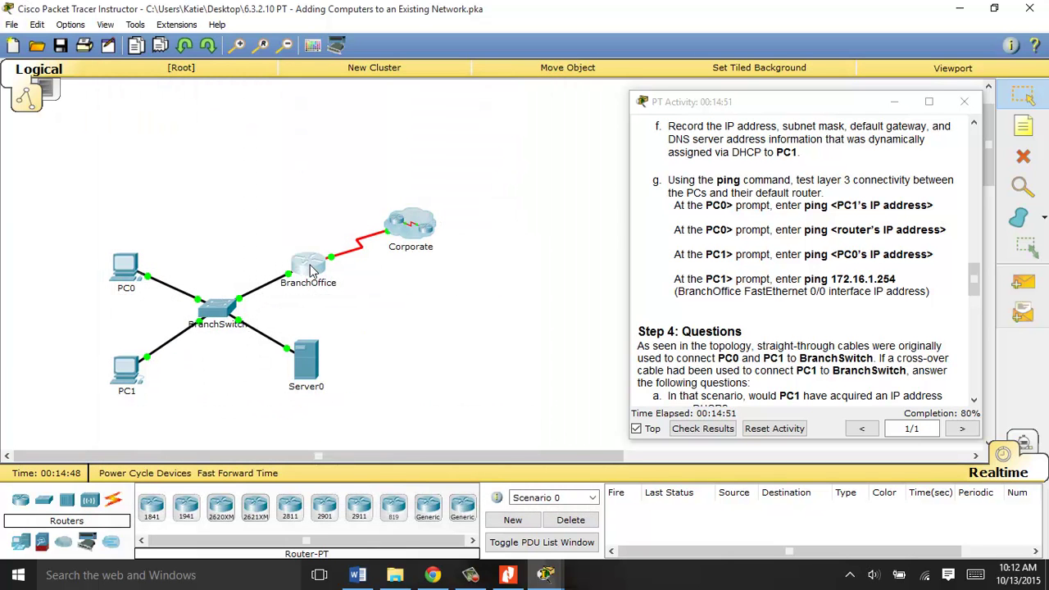
mouse_move(311, 271)
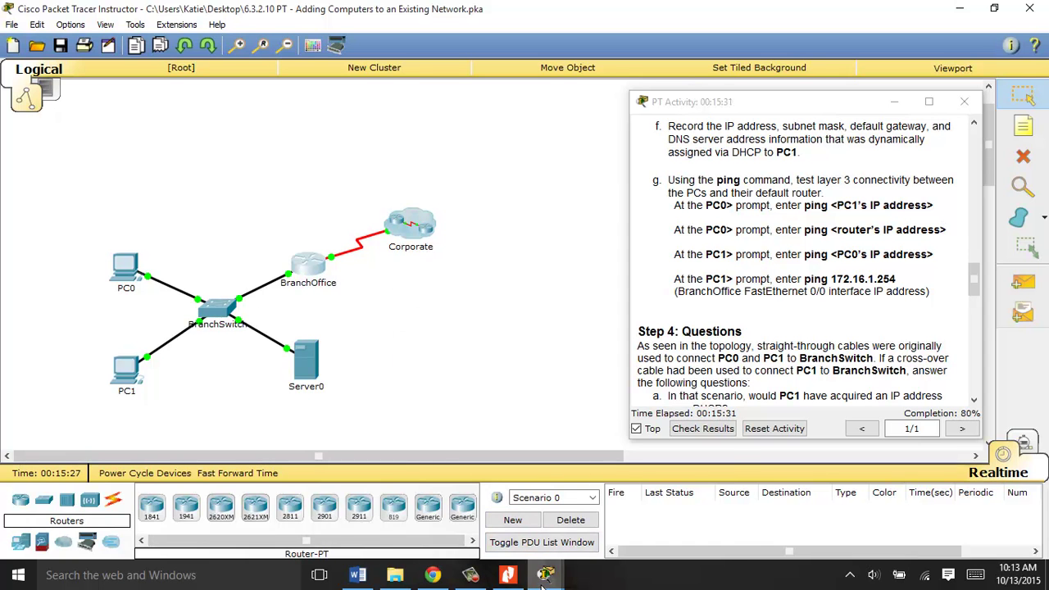
Step: Switch through the Word notes, the Blackboard assignment page and the lab PDF, and return to PC0's Command Prompt in Packet Tracer
mouse_move(545, 574)
left_click(677, 485)
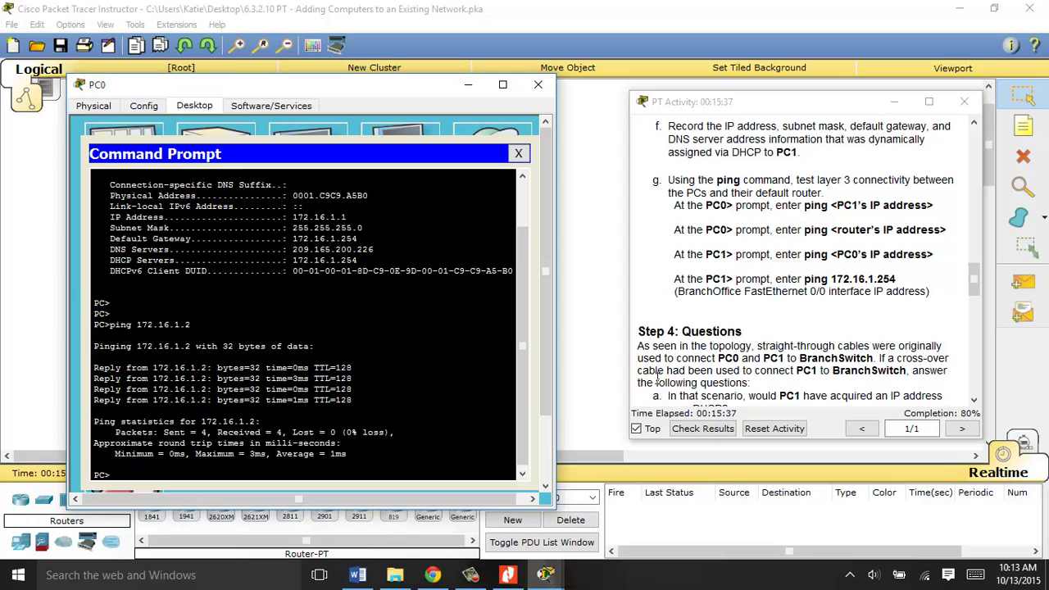
left_click(357, 576)
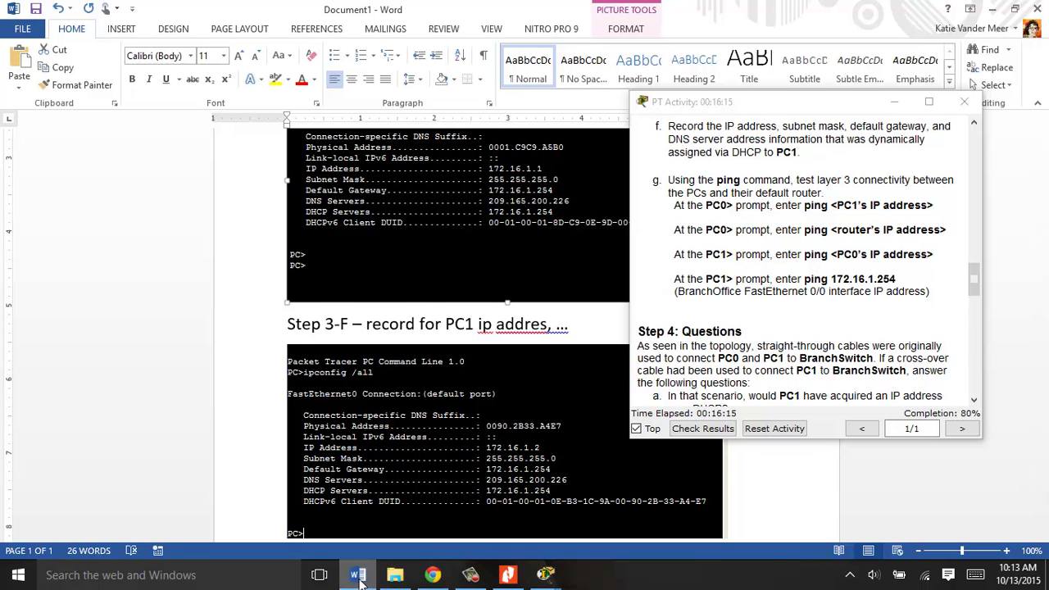
left_click(434, 576)
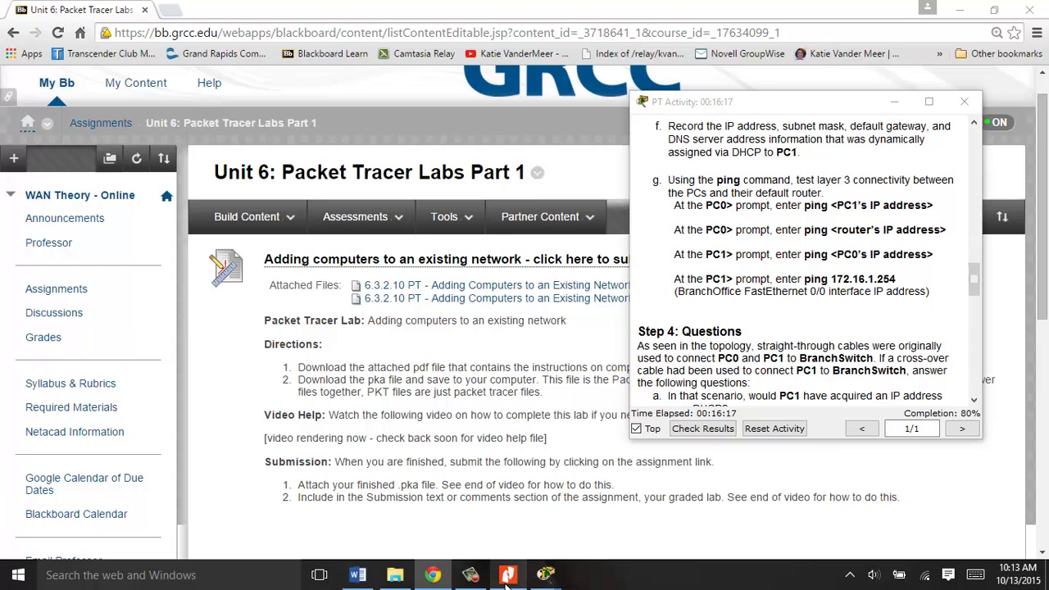
left_click(506, 578)
mouse_move(551, 576)
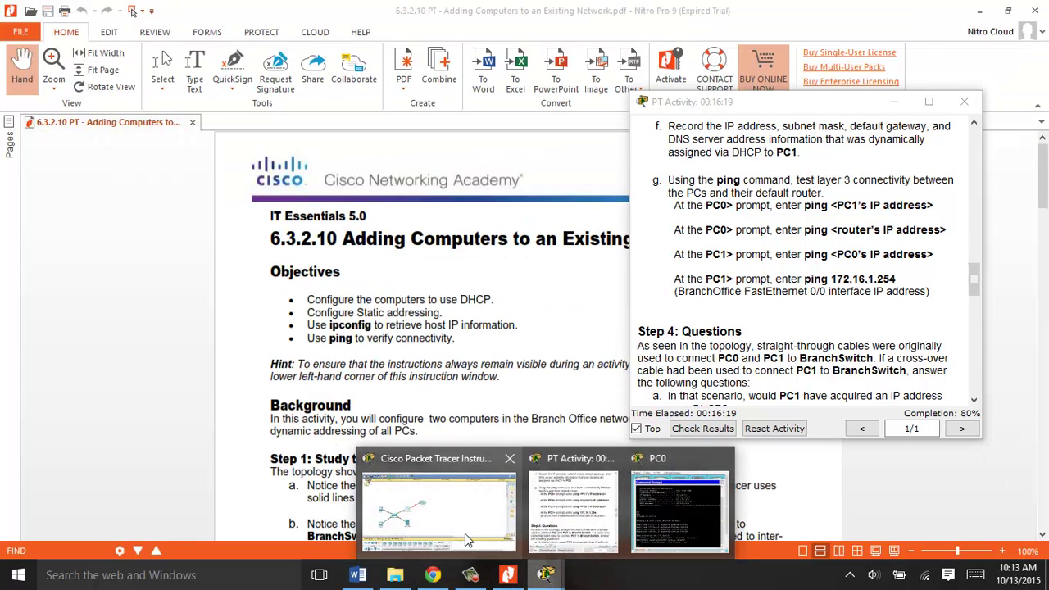
left_click(464, 534)
left_click(680, 512)
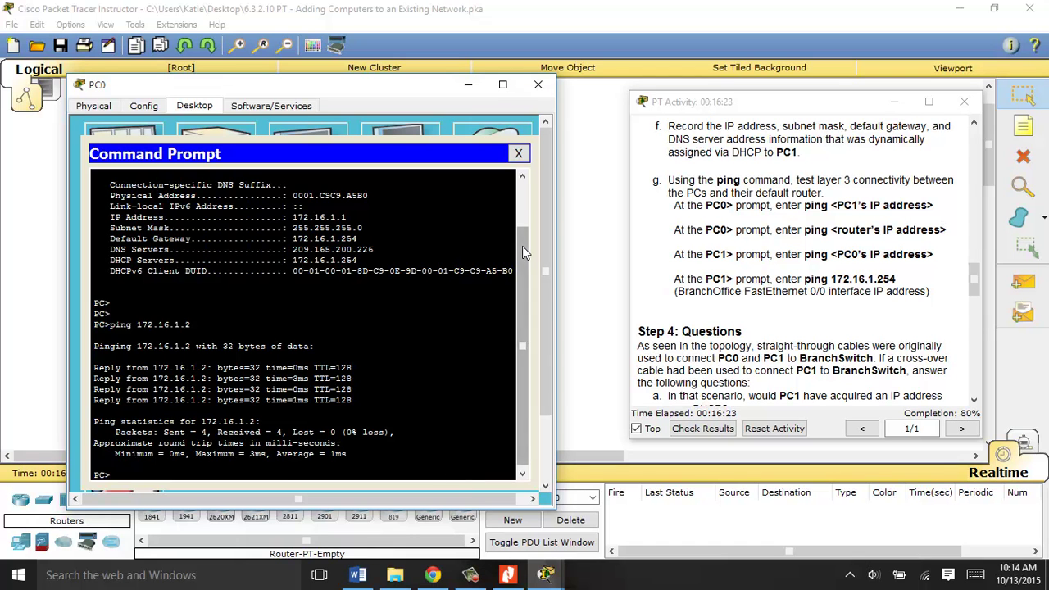
Step: Follow the step g instruction to test the router by pinging 172.16.1.254 from PC0's Command Prompt
left_click_drag(522, 246, 524, 280)
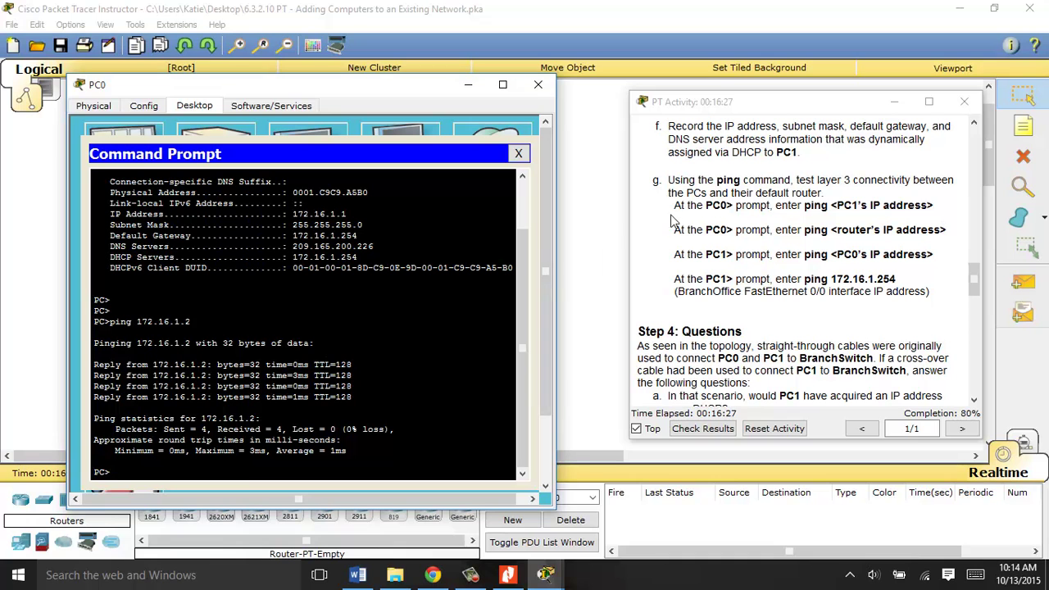
left_click_drag(697, 204, 853, 205)
left_click_drag(695, 230, 936, 232)
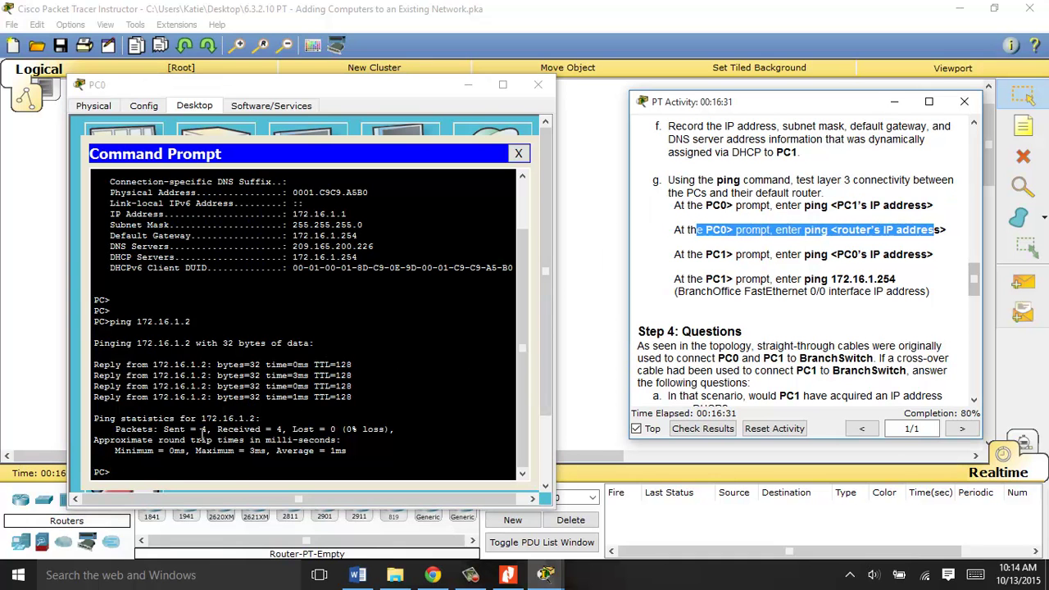
left_click(185, 471)
type("pi")
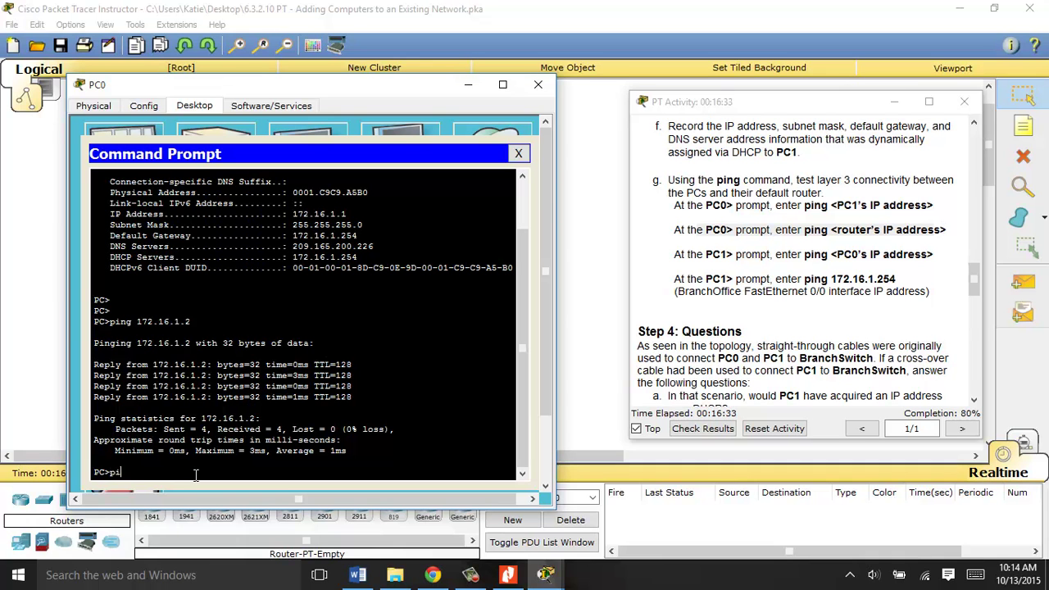
type("ng 172.16.1.254")
key("Return")
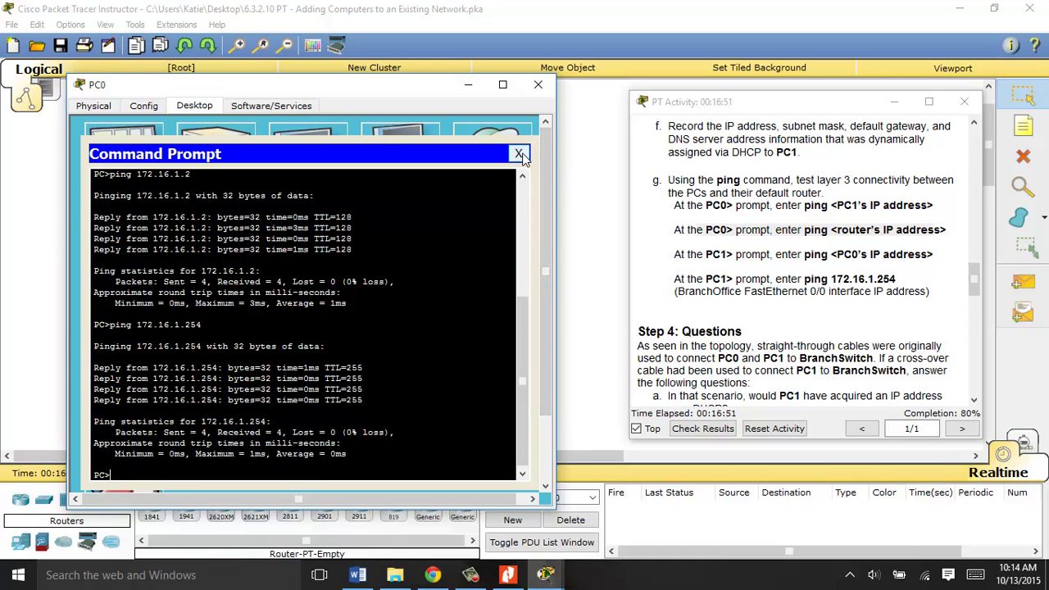
Step: Close PC0's Command Prompt and its device window, and open PC1 from the topology
left_click(518, 154)
left_click(537, 84)
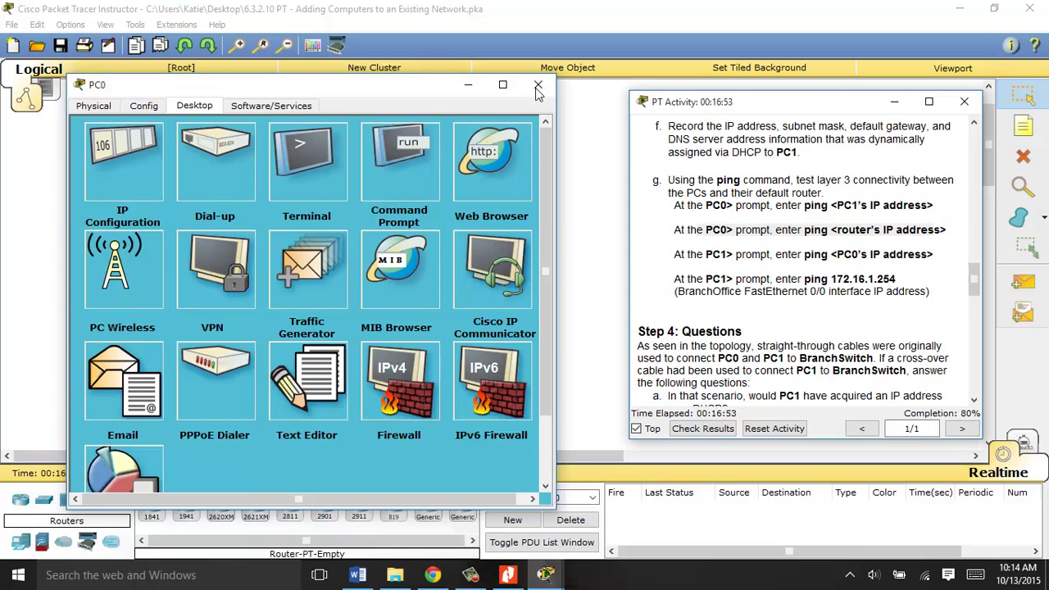
left_click(131, 376)
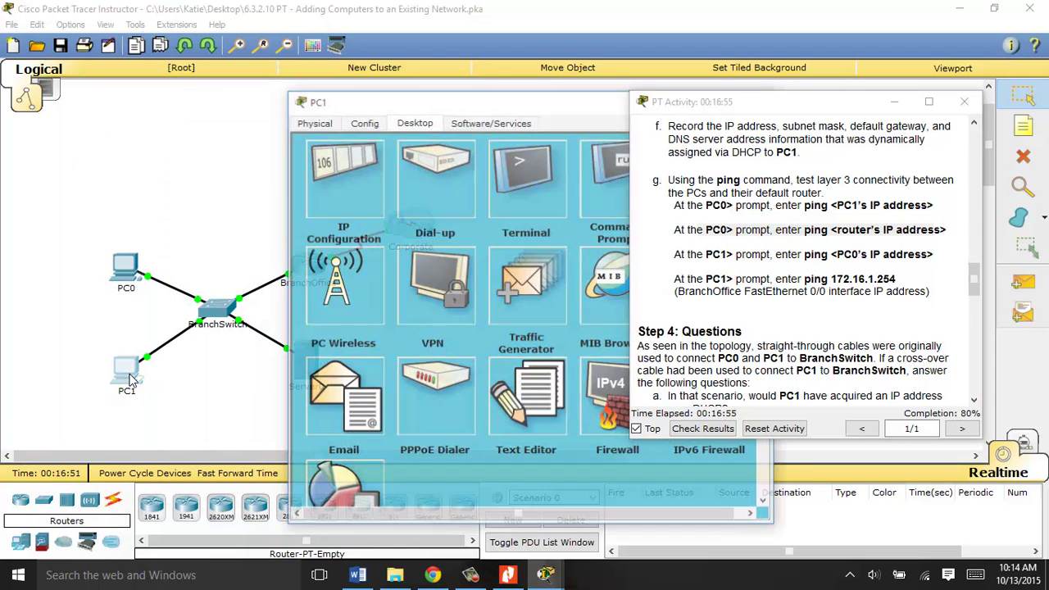
Step: Test connectivity from PC1 to PC0 by pinging 172.16.1.1 in PC1's Command Prompt
left_click_drag(410, 102, 218, 95)
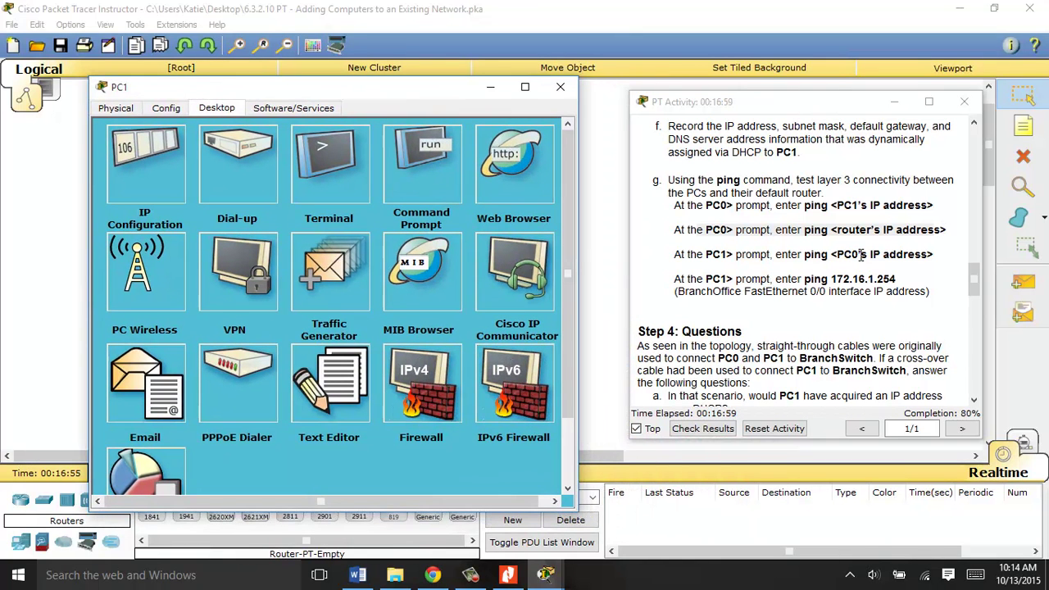
left_click(441, 167)
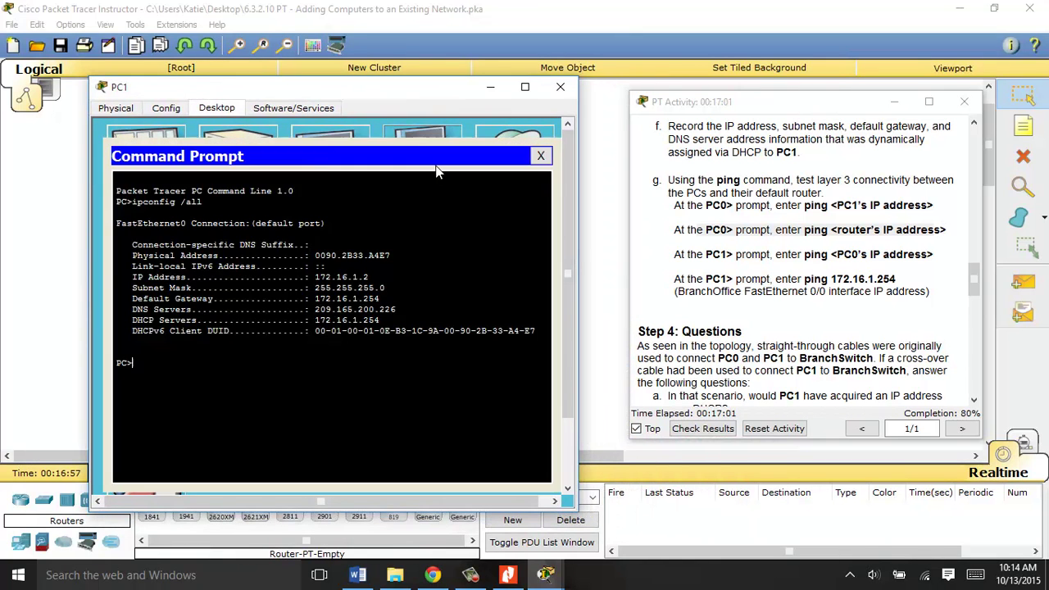
type("ping")
type("172.16.1.1")
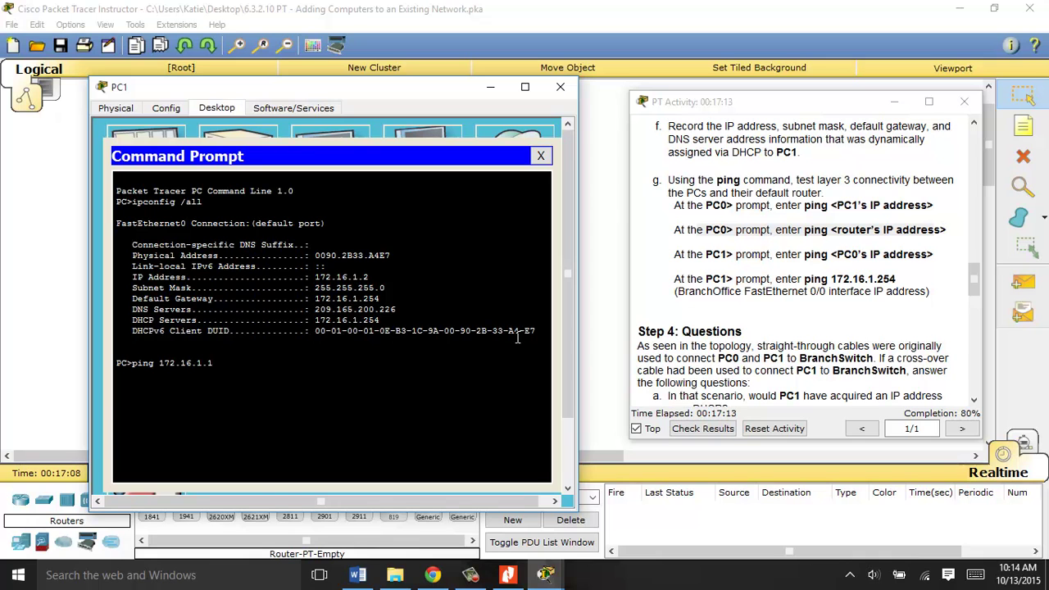
key("Return")
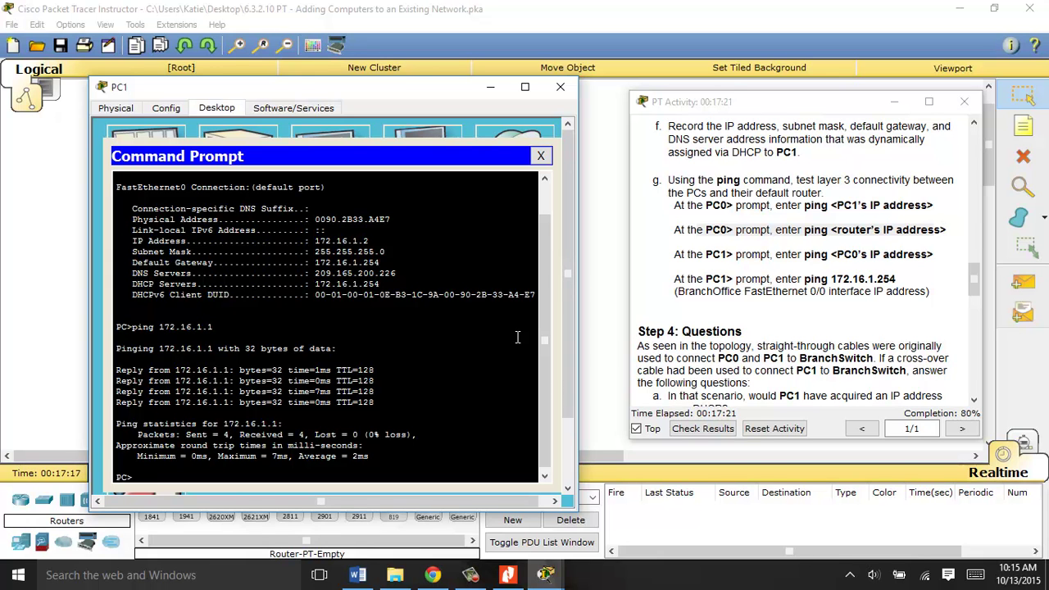
Step: Ping the BranchOffice router's interface at 172.16.1.254 from PC1
type("ing 172.15")
key("BackSpace")
type("6.1.125")
key("BackSpace")
key("BackSpace")
type("52")
key("Return")
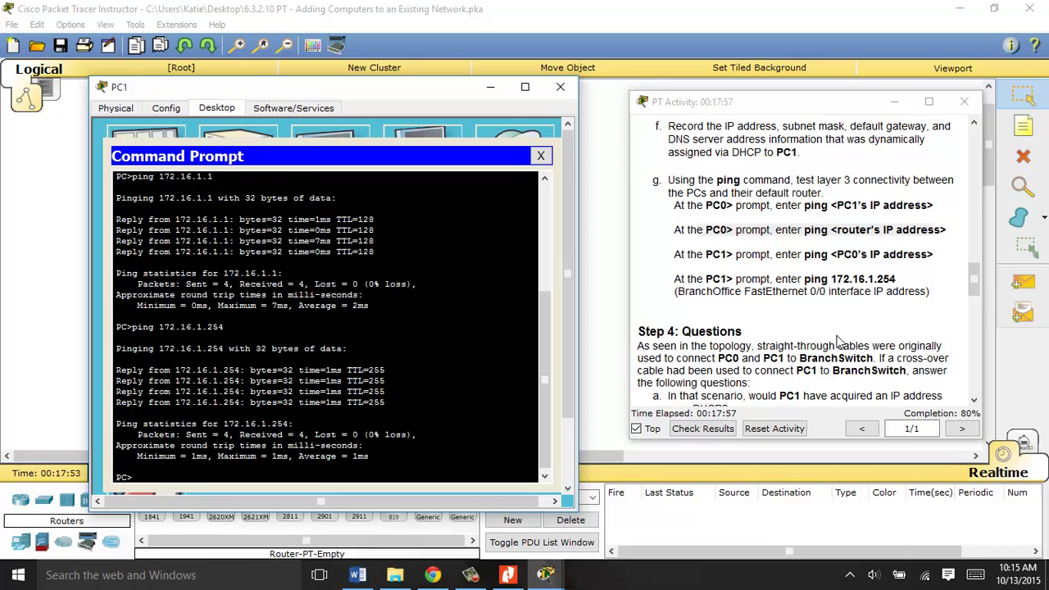
Step: Bring the Step 4 questions into view in the activity instructions and close PC1's Command Prompt and device window
left_click(778, 352)
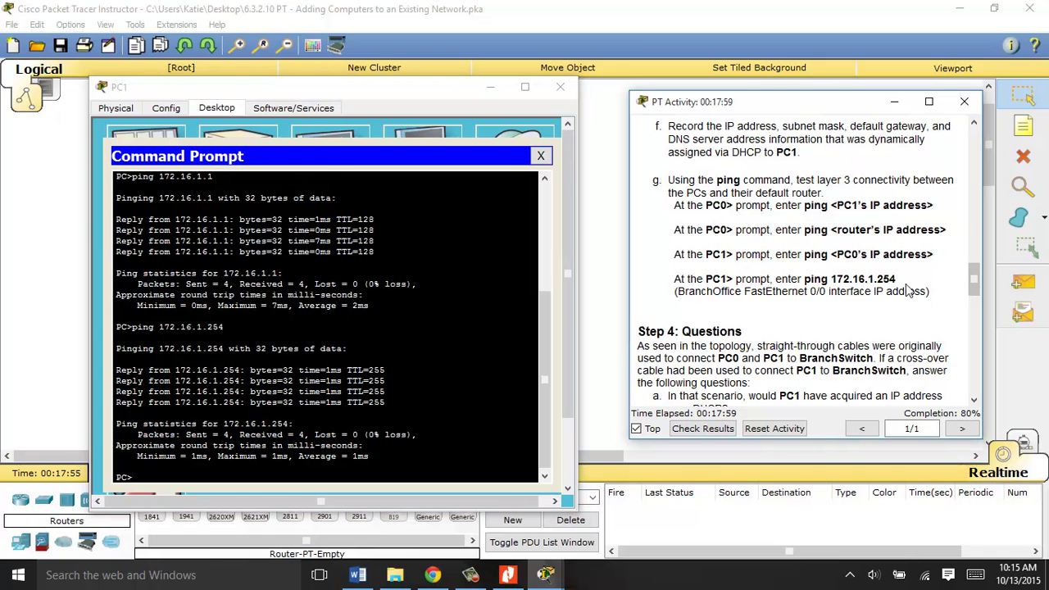
left_click_drag(968, 270, 960, 305)
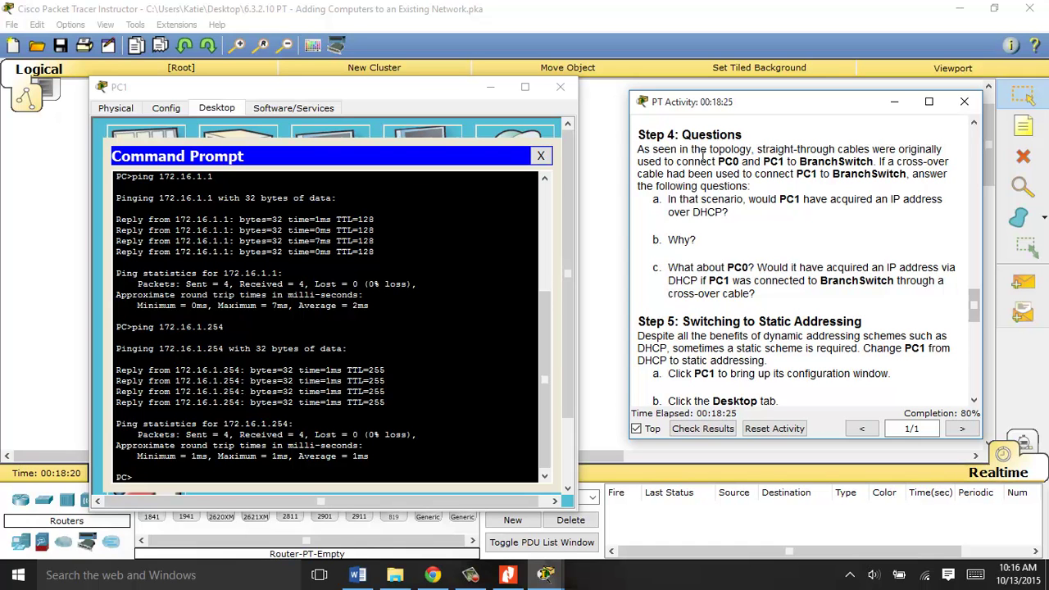
left_click(541, 155)
left_click(561, 88)
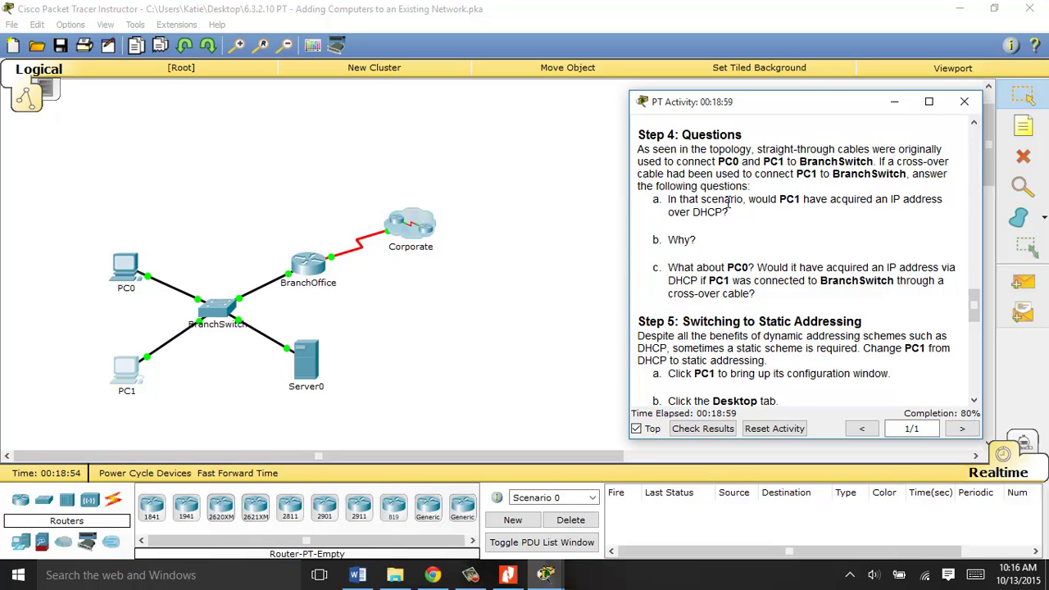
Step: Review the available connection cable types, the Step 4 crossover cable questions and the Step 5 static addressing instructions
left_click(183, 336)
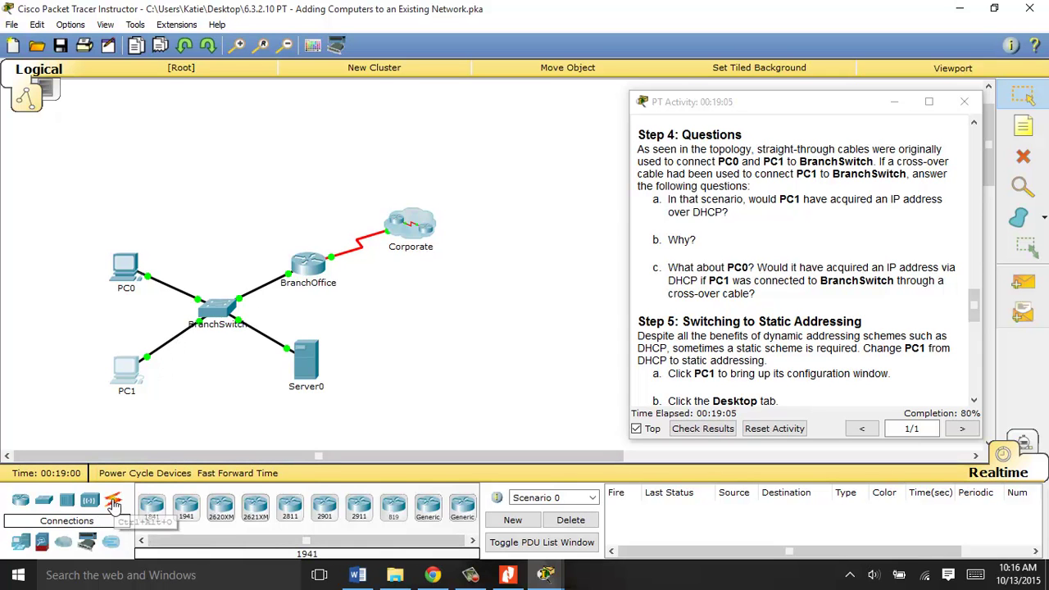
left_click(113, 503)
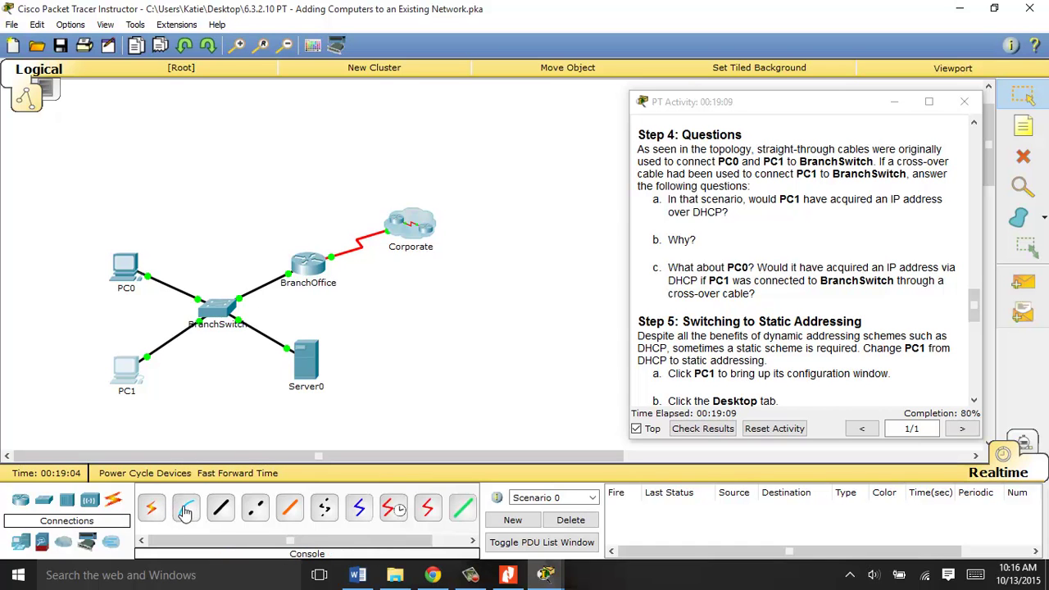
left_click(219, 510)
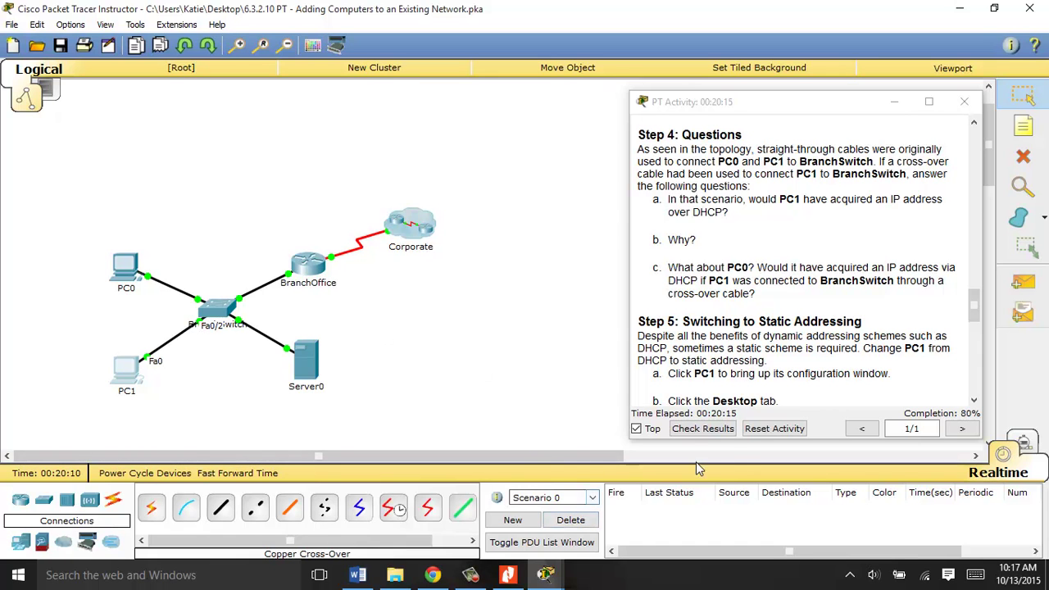
left_click(975, 307)
mouse_move(975, 308)
left_mouse_down()
mouse_move(983, 326)
mouse_move(977, 318)
left_mouse_up()
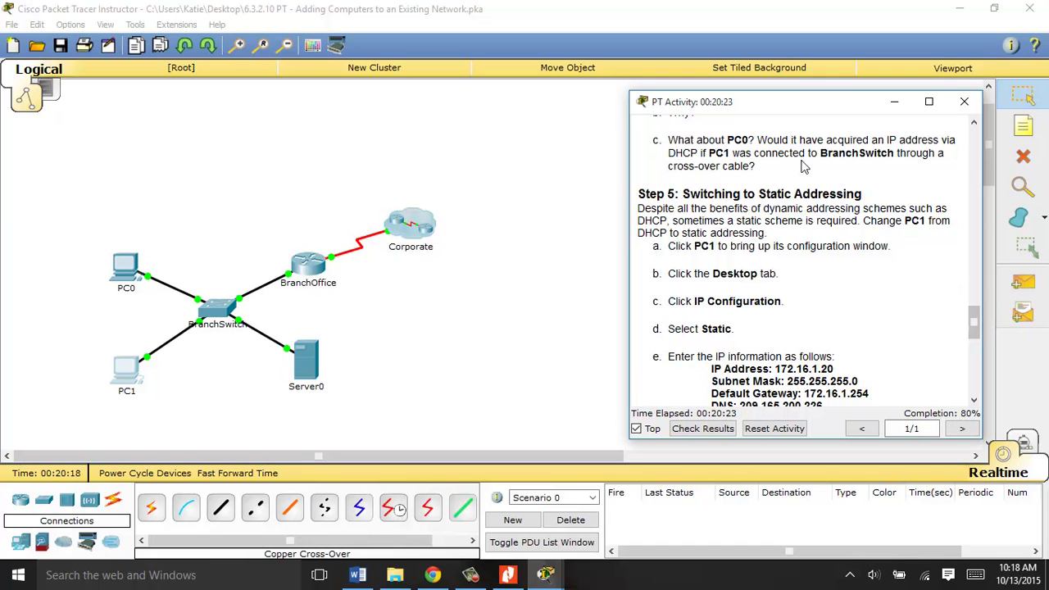
left_click_drag(973, 325, 976, 309)
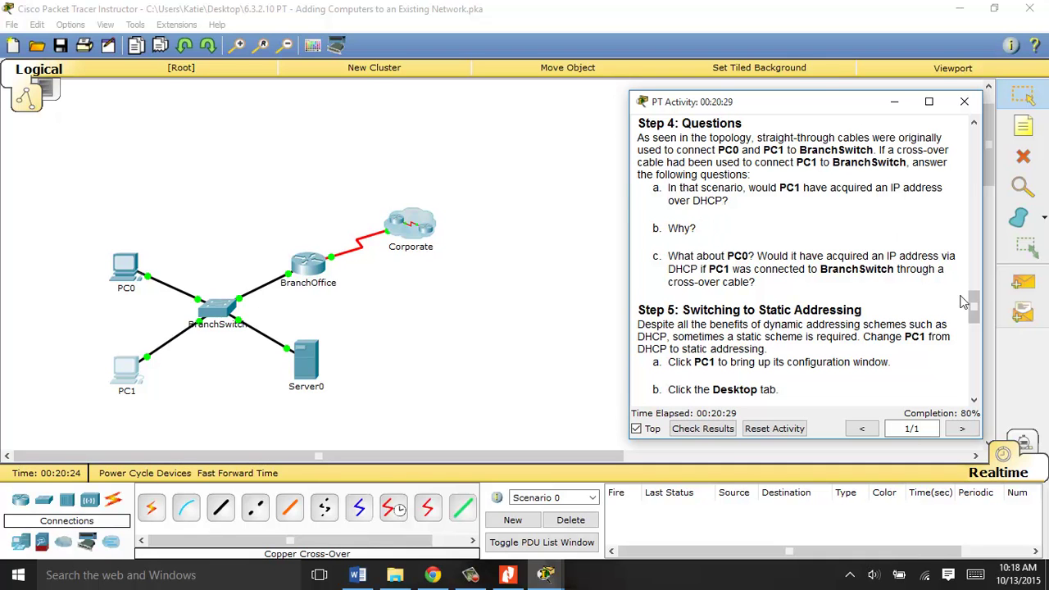
left_click_drag(975, 309, 975, 332)
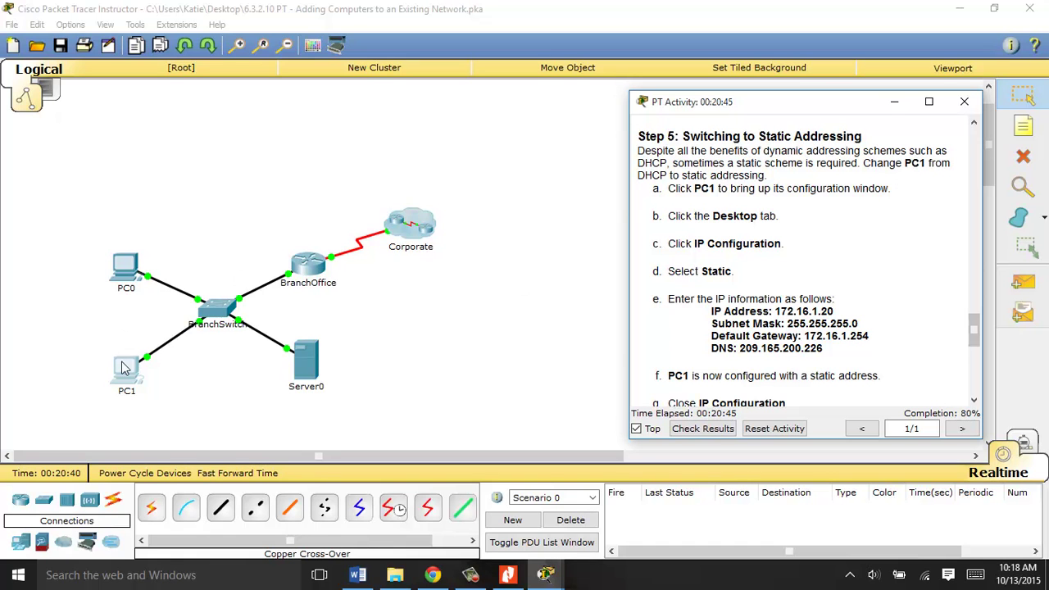
Step: Open PC1 from the topology, look over its global configuration settings and return to its desktop applications
left_click(116, 384)
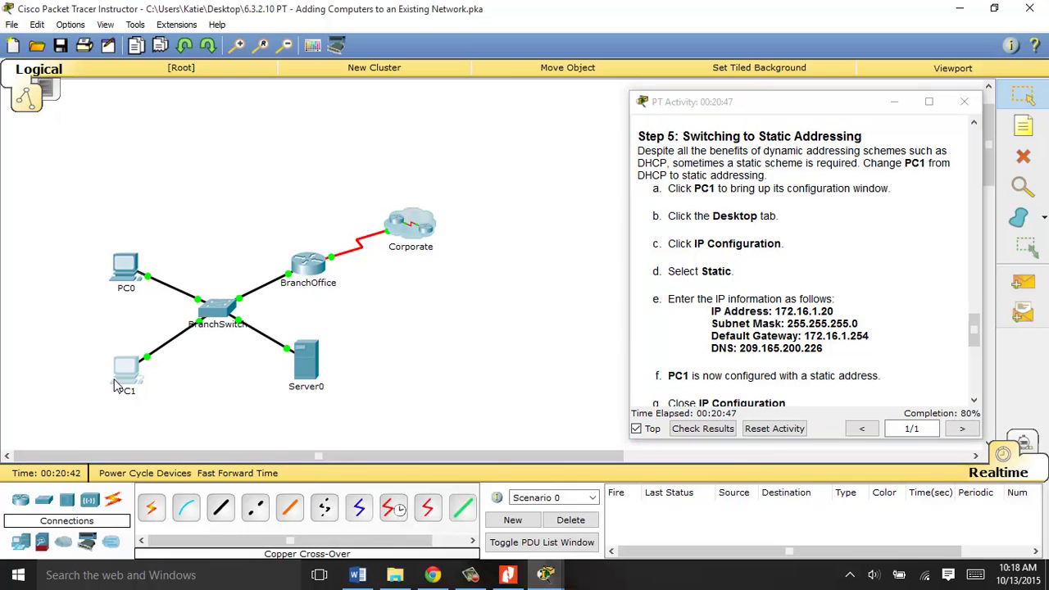
left_click_drag(399, 107, 190, 99)
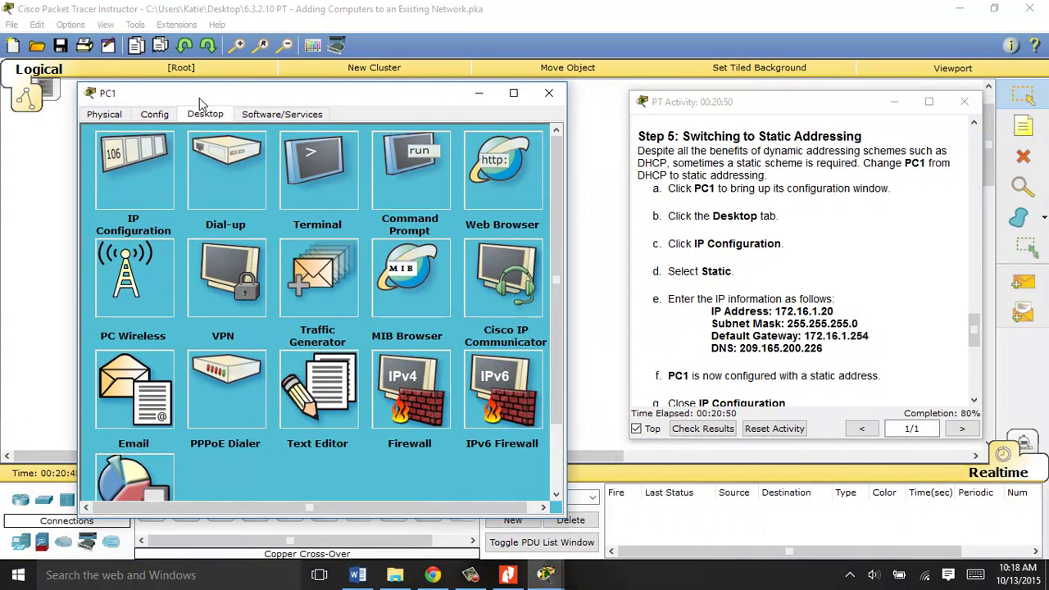
left_click(154, 115)
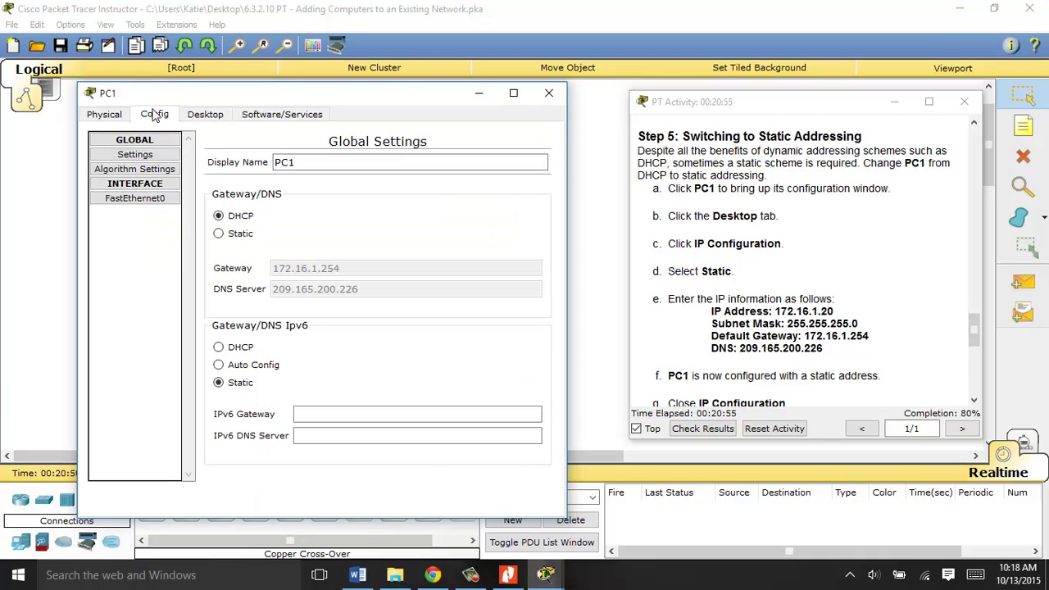
left_click(210, 118)
left_click(156, 117)
left_click(204, 117)
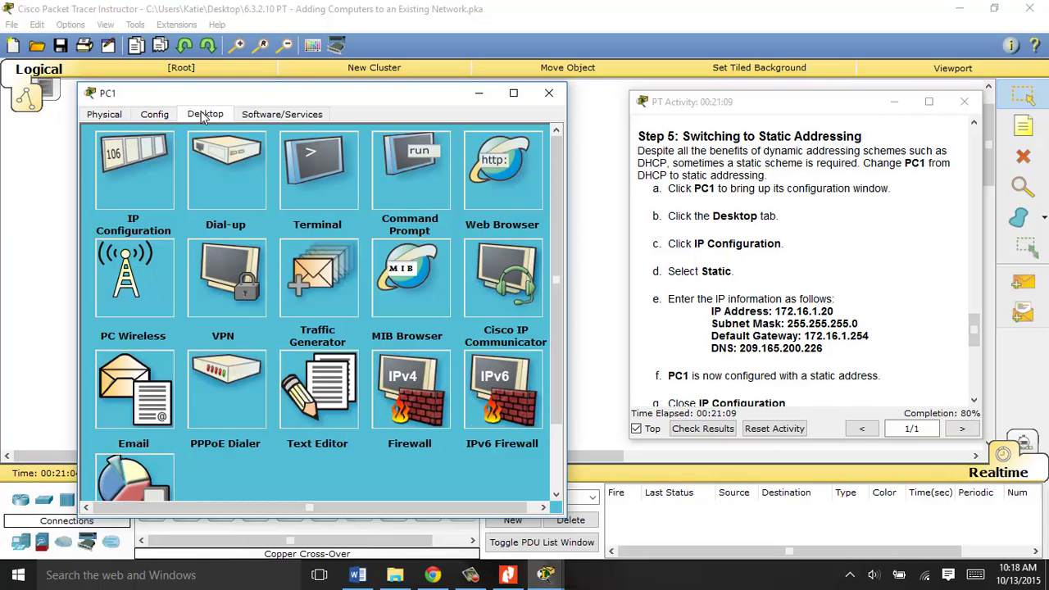
Step: Switch PC1's IP configuration to static addressing and set the IP address to 172.16.1.20
left_click(144, 178)
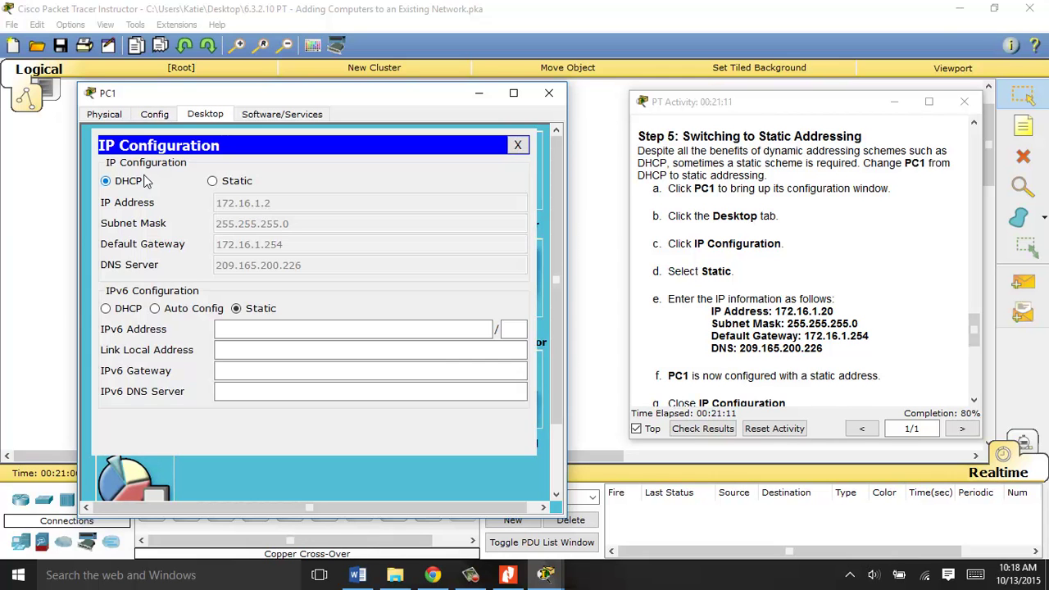
left_click(213, 181)
left_click(271, 207)
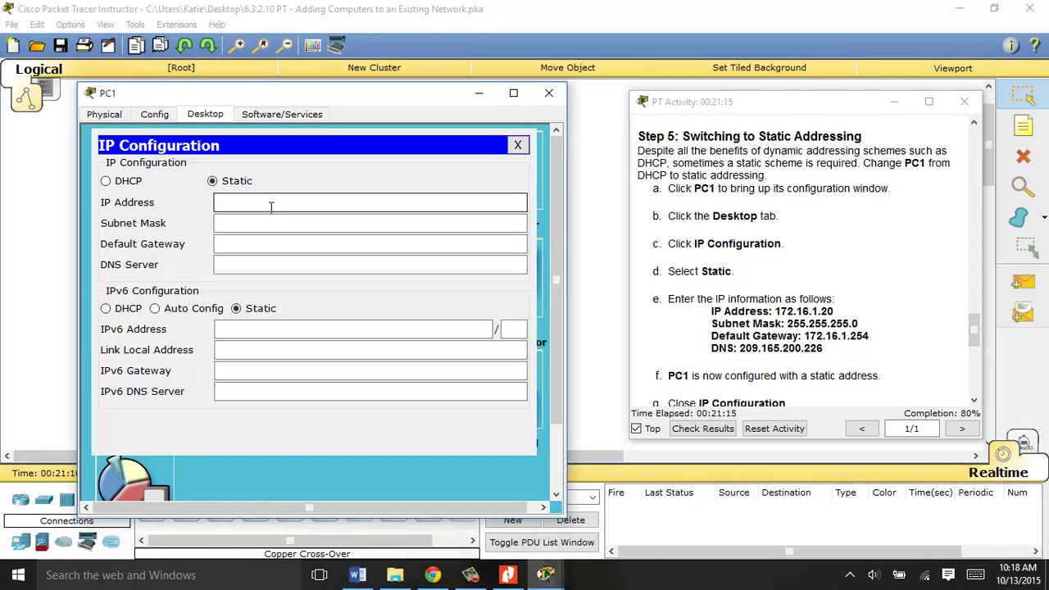
type("172.16.1.20")
key("Tab")
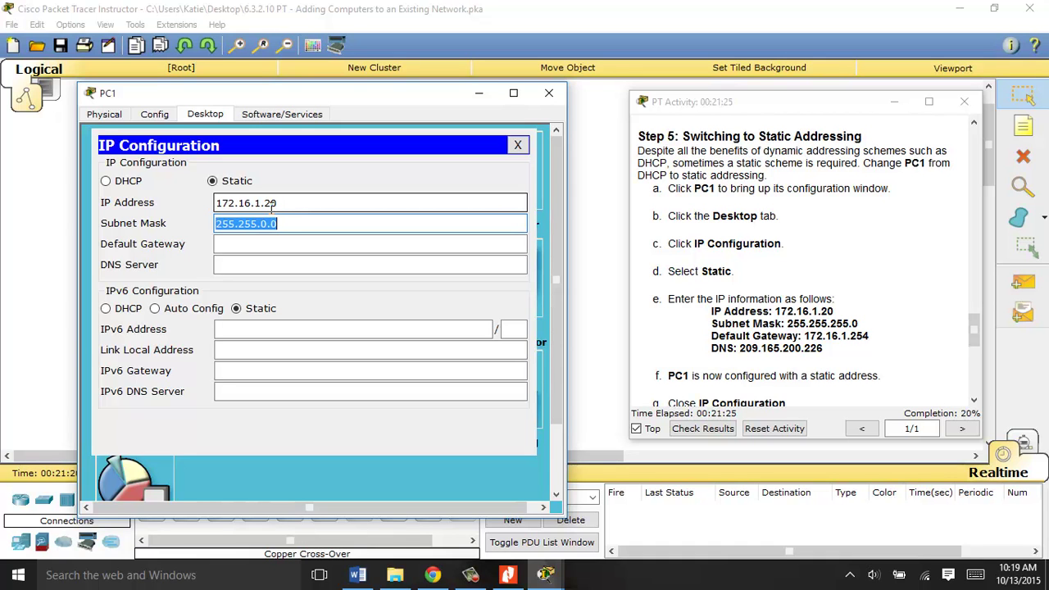
Step: Set PC1's subnet mask to 255.255.255.0 and its default gateway to 172.16.1.254
key("End")
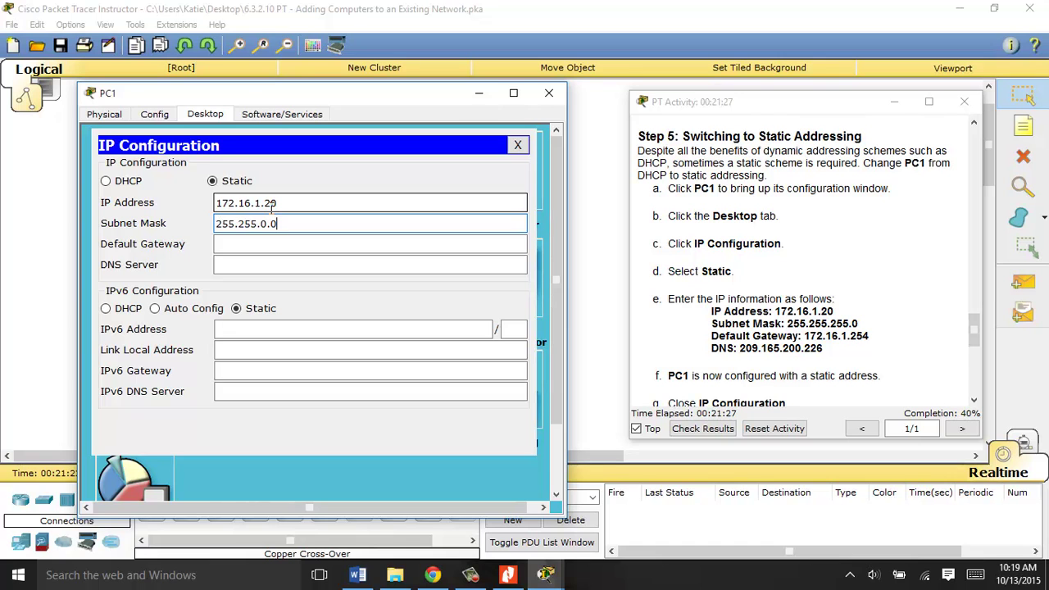
key("BackSpace")
type("255.")
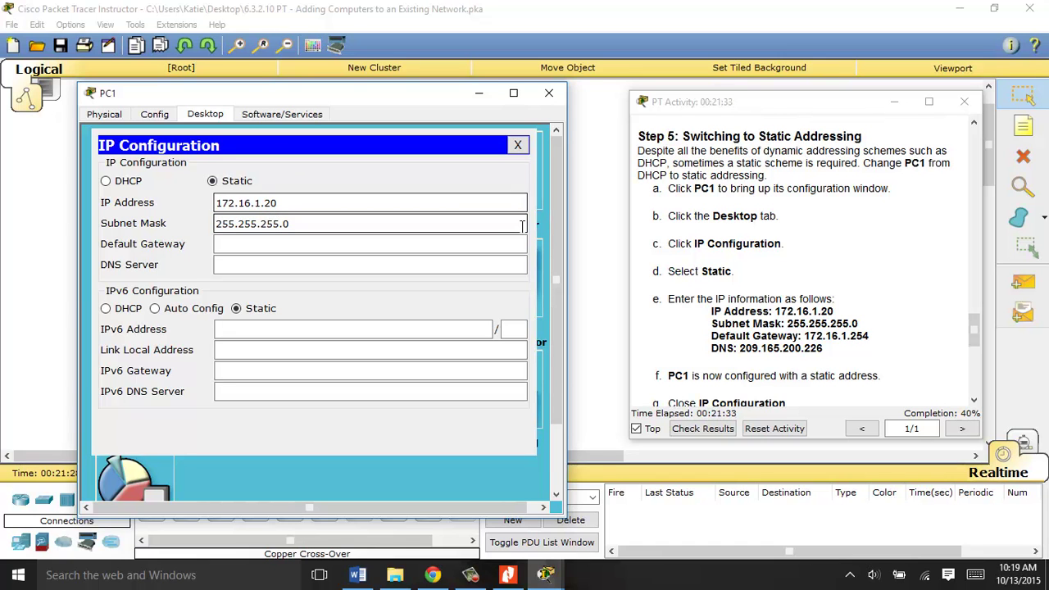
key("Tab")
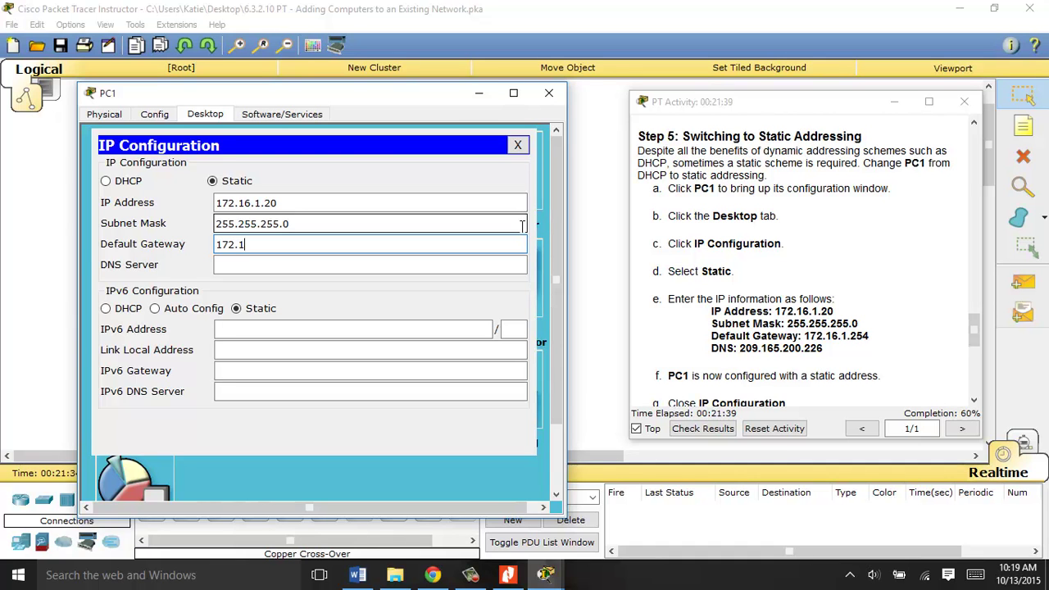
type("172.16.1.254")
key("Tab")
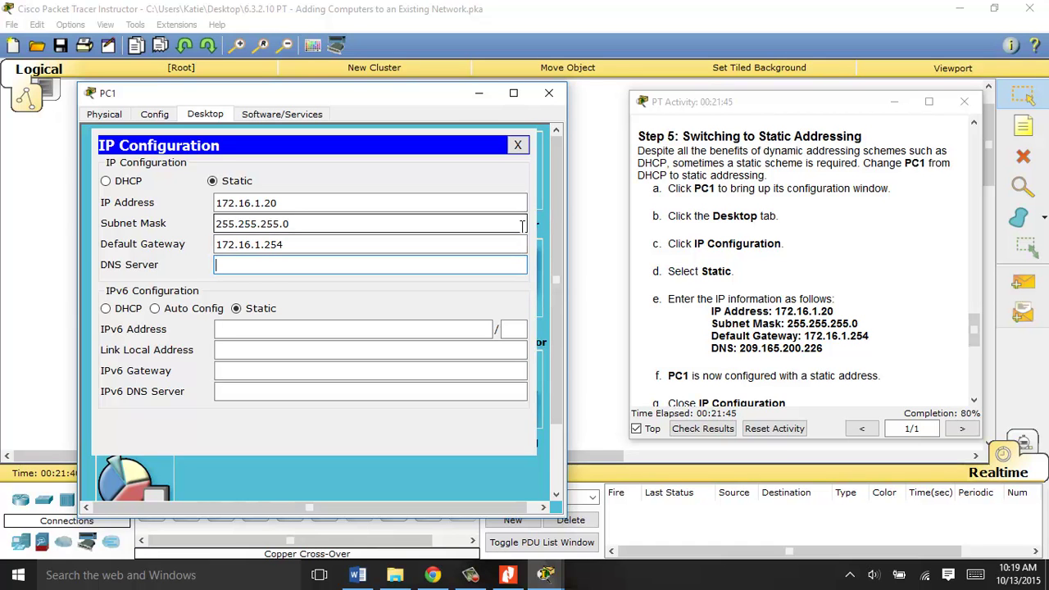
Step: Set PC1's DNS server to 209.165.200.226
type("209.1")
type("65.200.229")
key("BackSpace")
type("6")
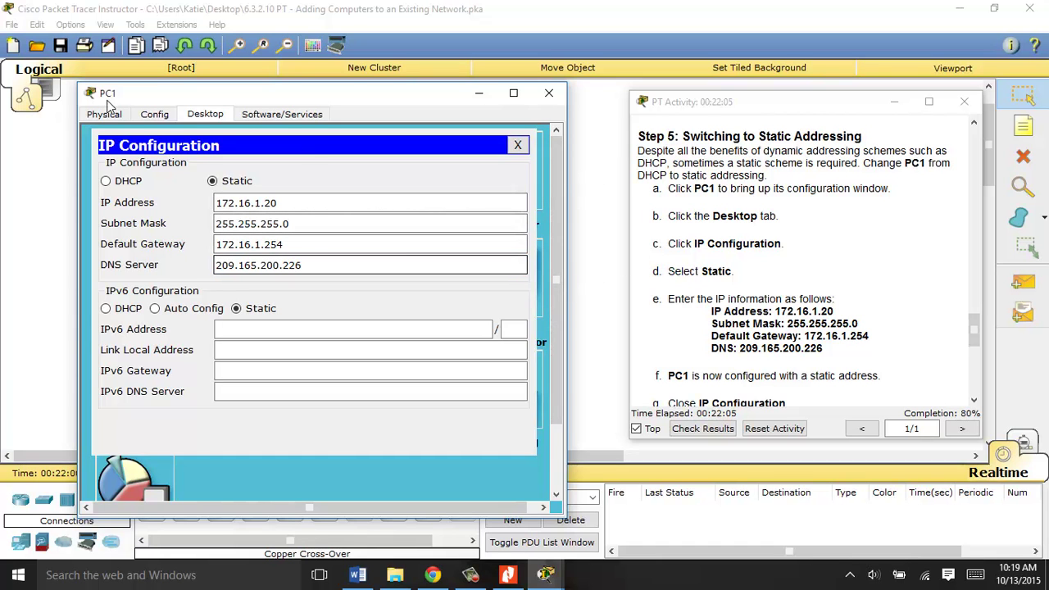
Step: Check the remaining Step 5 instructions and close PC1's IP Configuration and device window
left_click_drag(975, 332, 976, 344)
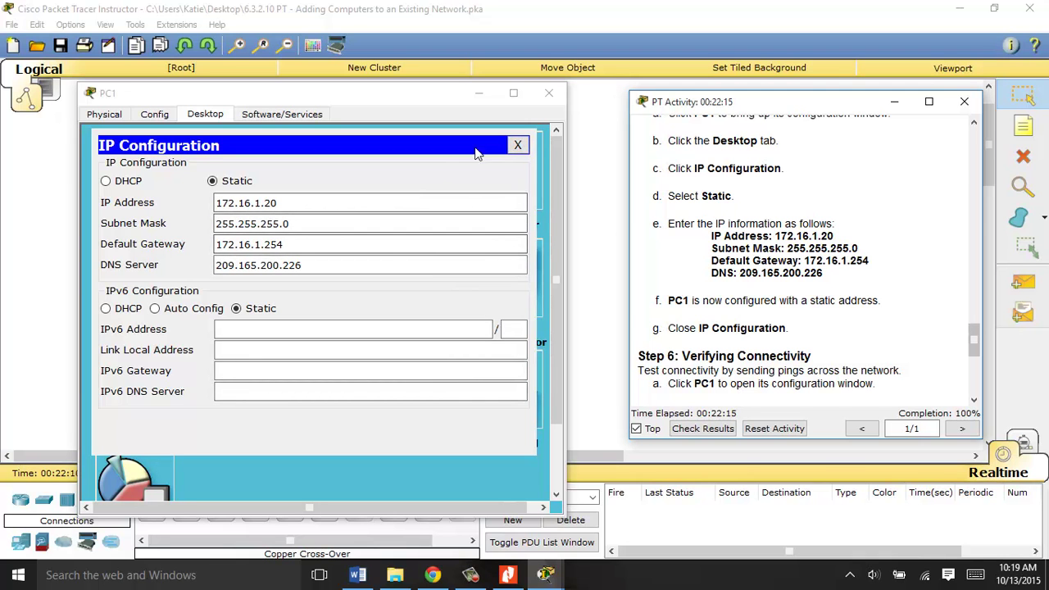
left_click(524, 147)
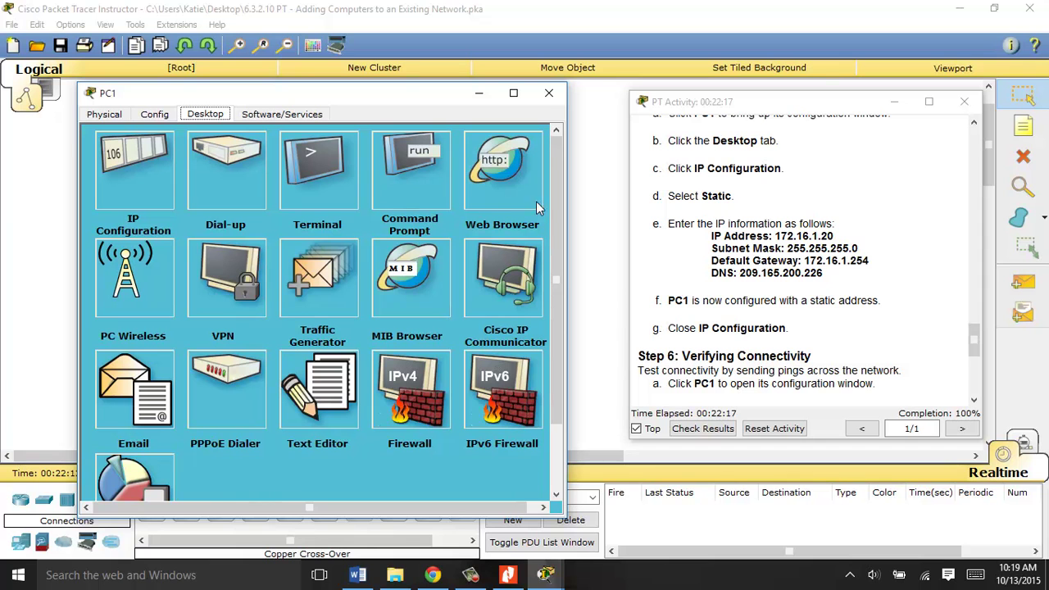
left_click(549, 93)
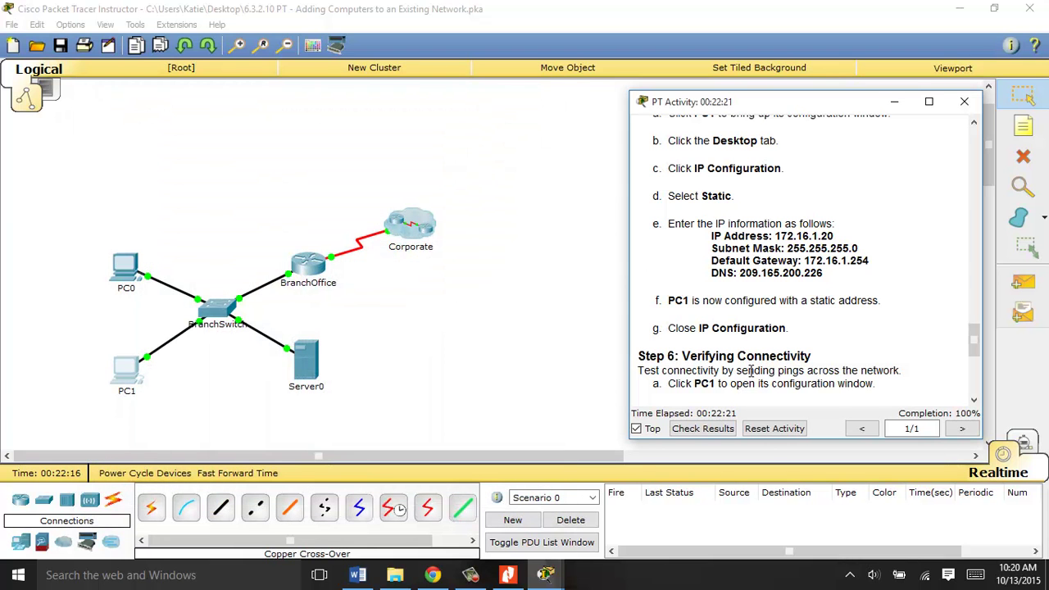
Step: Read the Step 6 Verifying Connectivity instructions and open PC1's Command Prompt beside them
left_click_drag(973, 342, 973, 362)
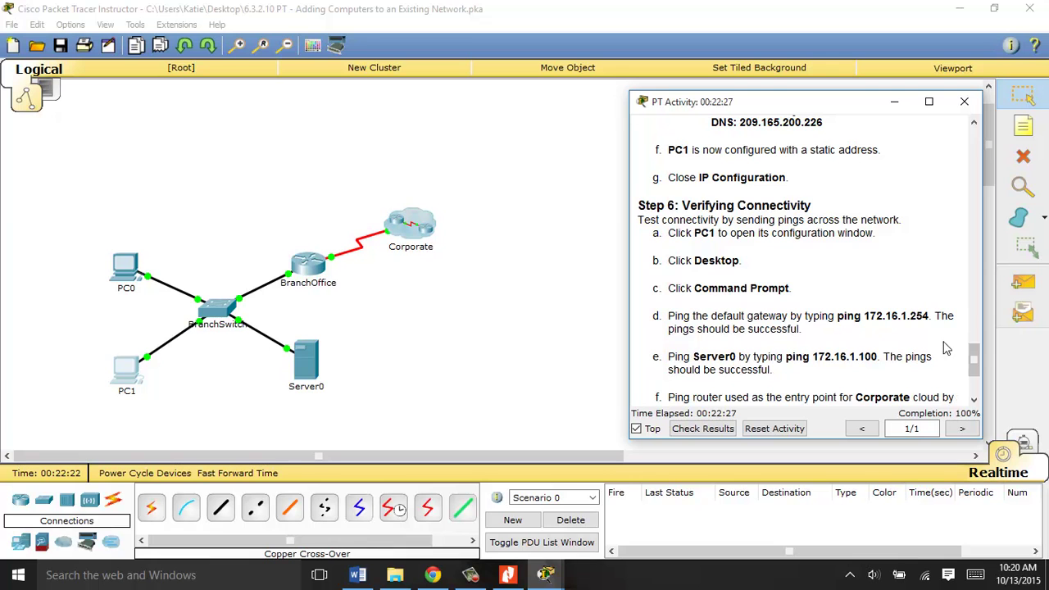
left_click_drag(978, 354, 977, 374)
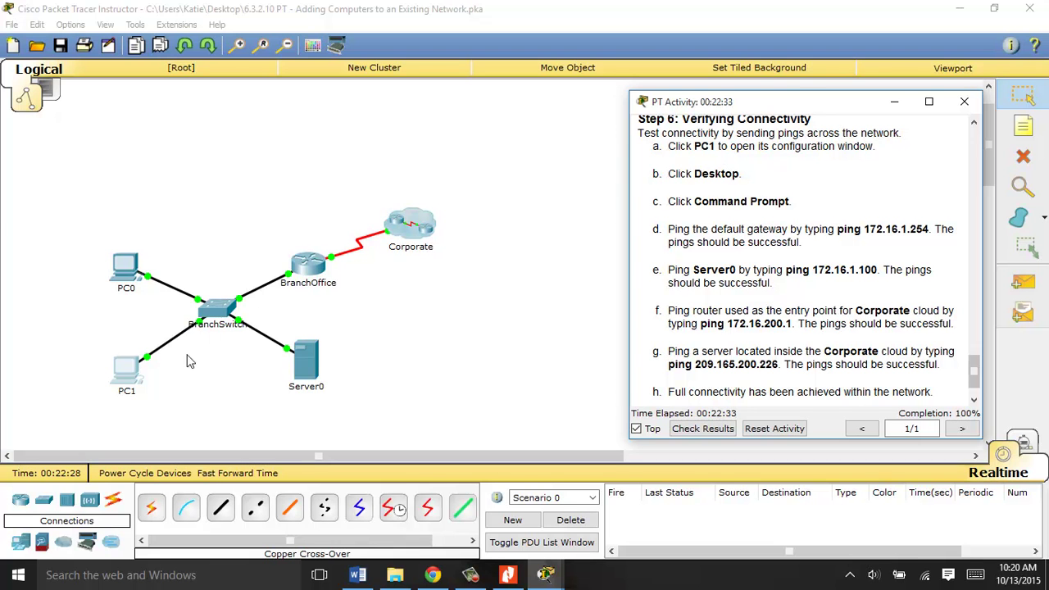
left_click(125, 376)
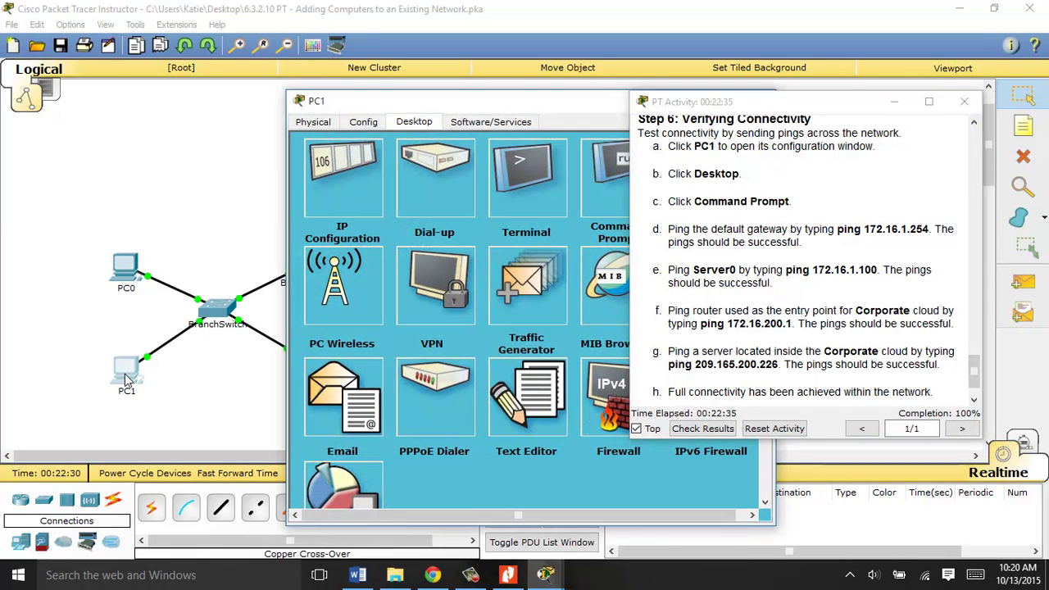
left_click_drag(405, 100, 222, 88)
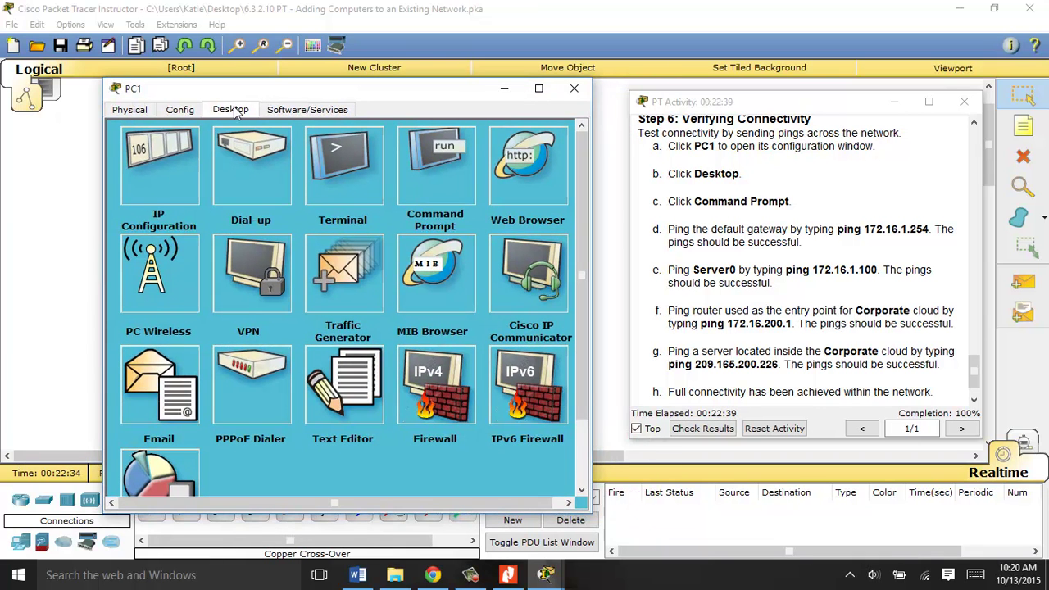
left_click(443, 152)
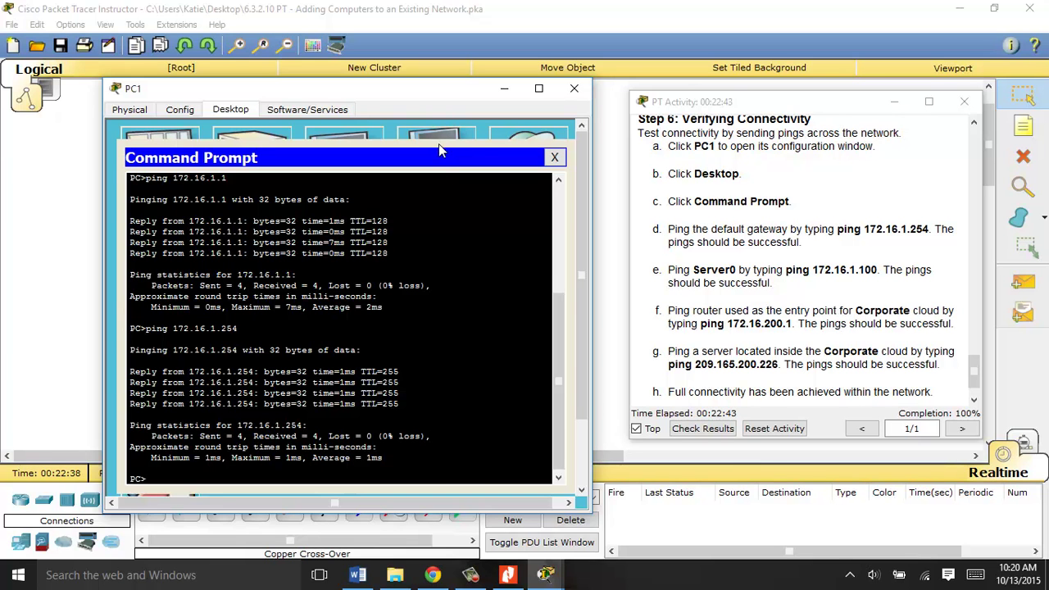
left_click_drag(405, 95, 377, 69)
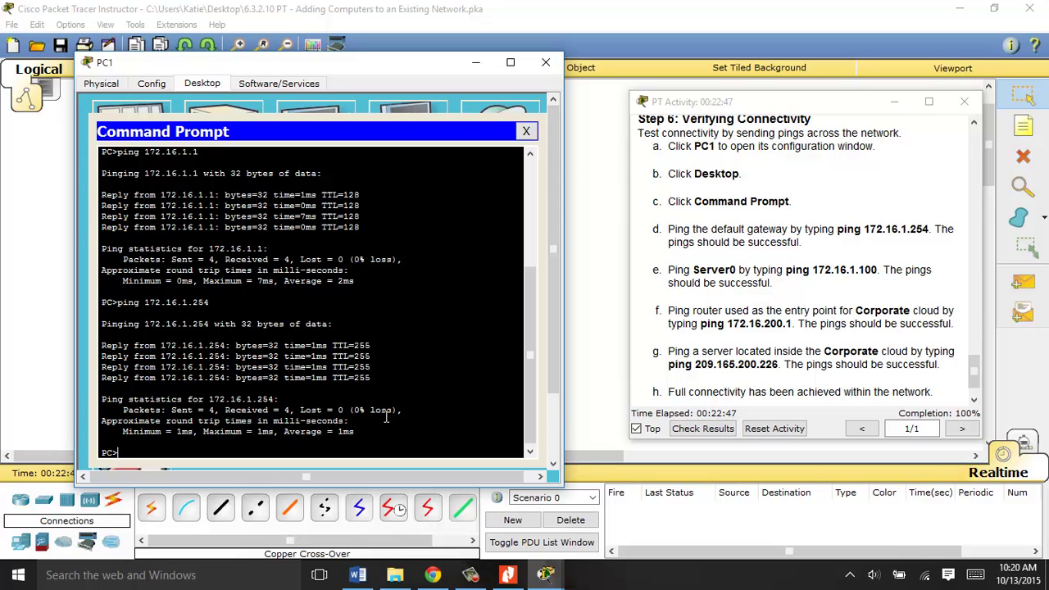
Step: From PC1, ping Server0 at 172.16.1.100 and the Corporate cloud's entry router at 172.16.200.1
type("ping 172.16.1.100")
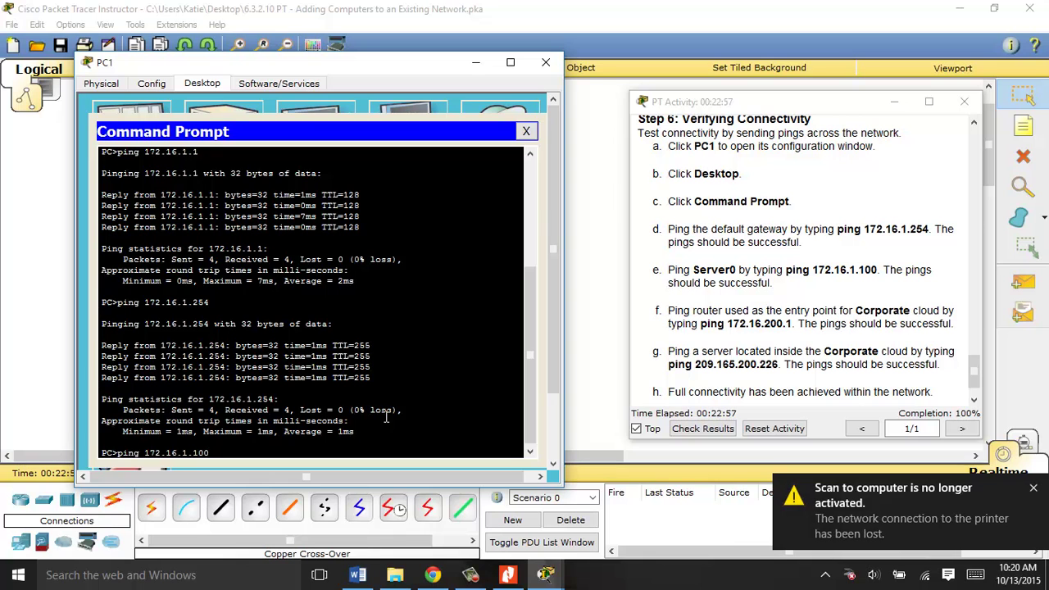
left_click(1033, 488)
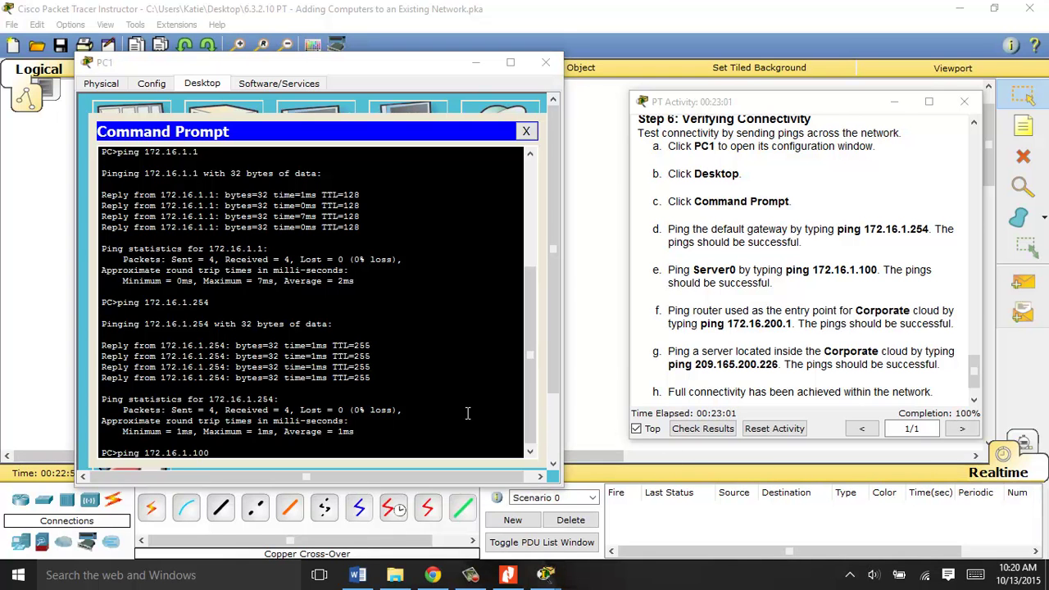
left_click(357, 446)
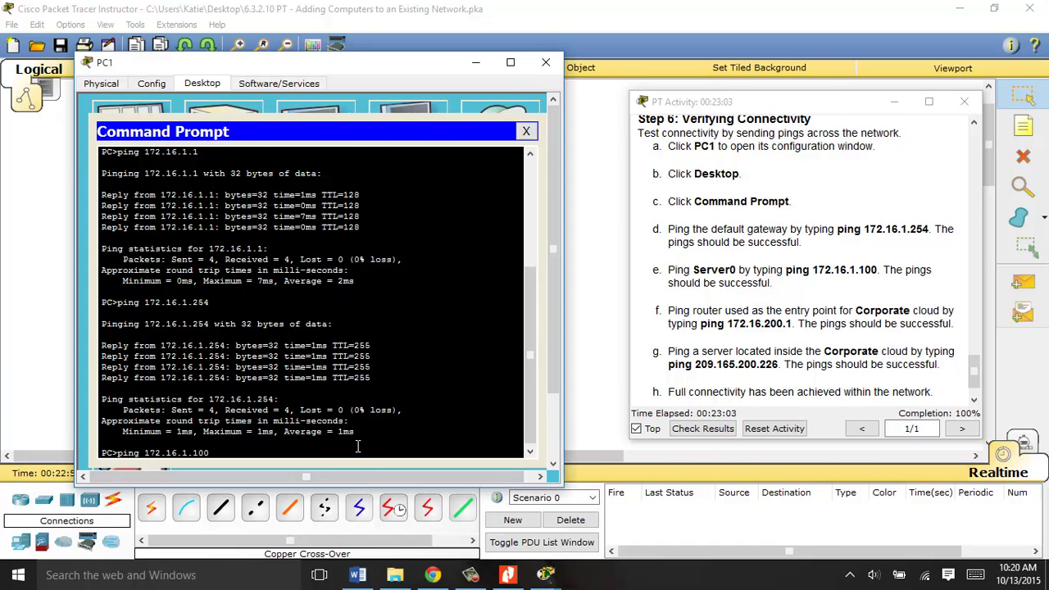
key("Return")
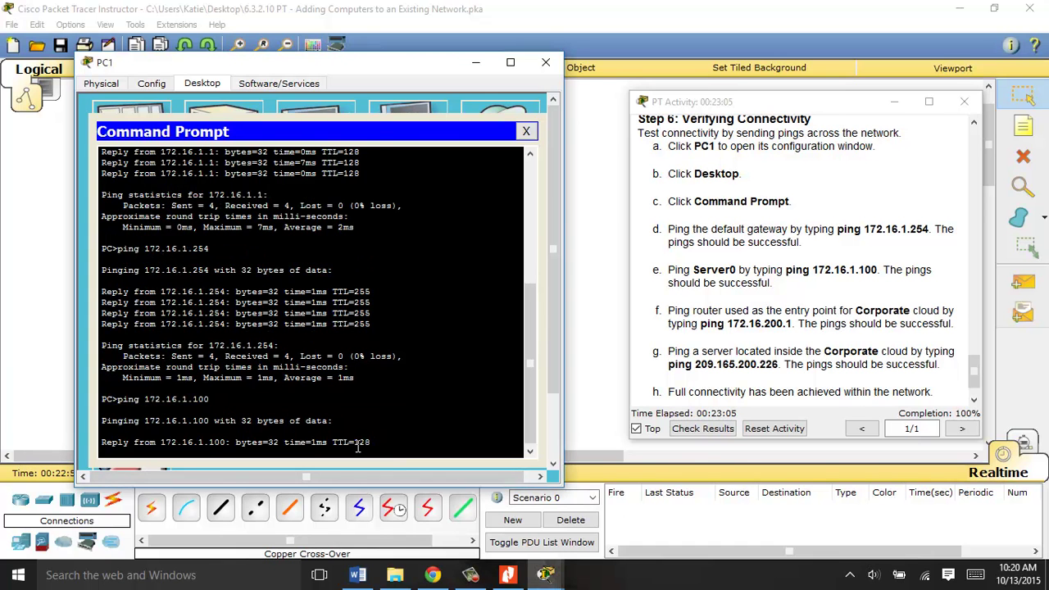
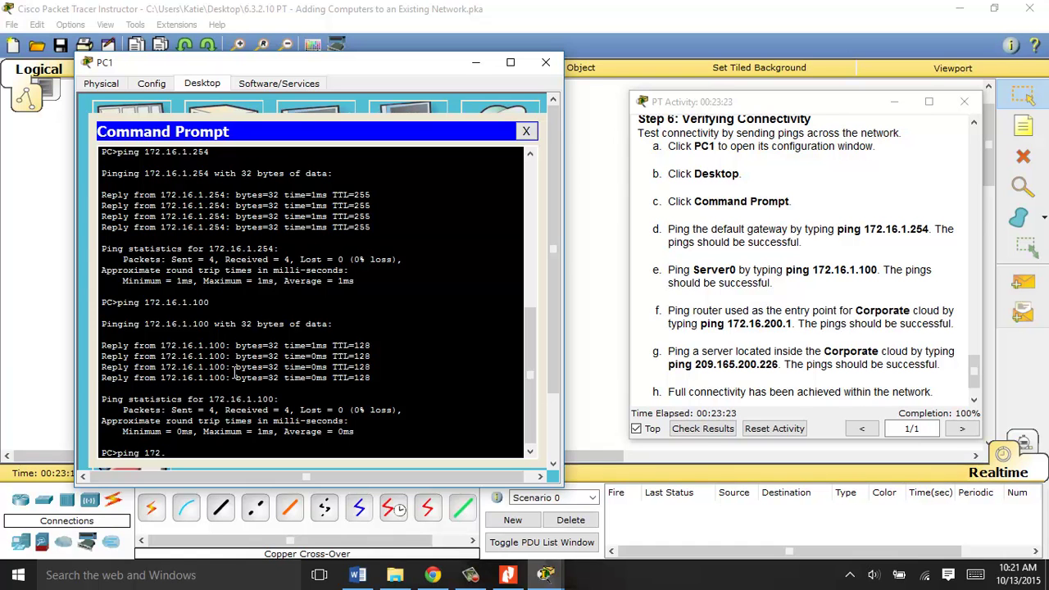
type("6.200.1")
key("Return")
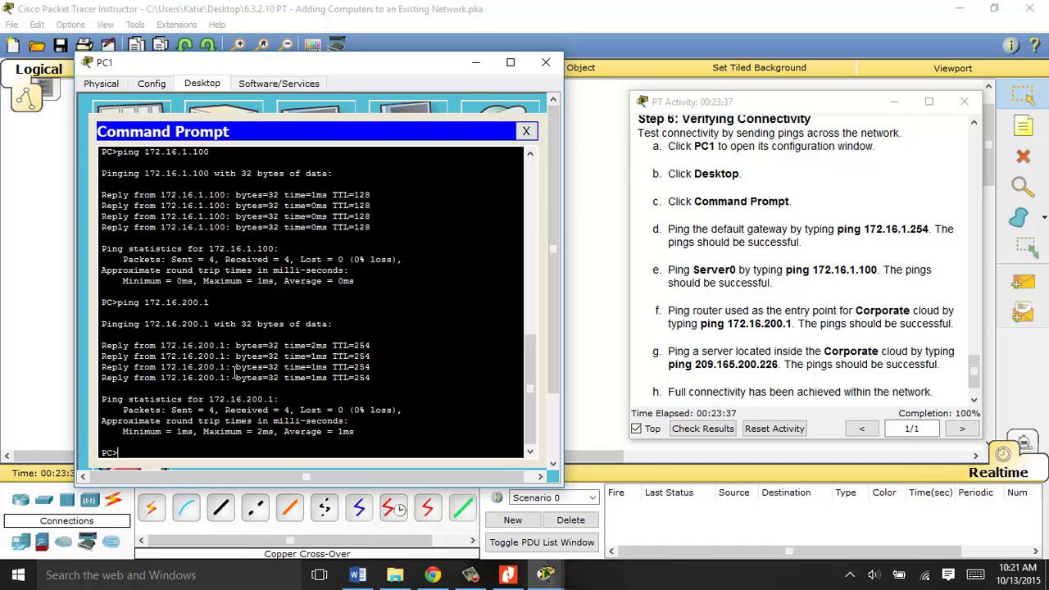
Step: Ping the server inside the Corporate cloud at 209.165.200.226 from PC1, and repeat the ping once
left_click_drag(387, 62, 435, 116)
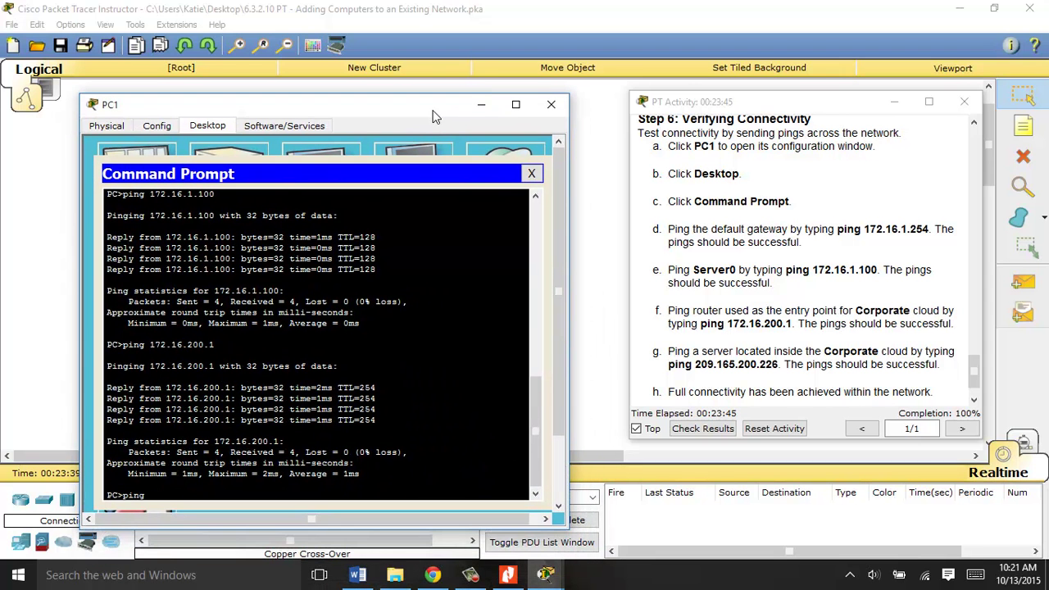
type("09.165.200.226")
key("Return")
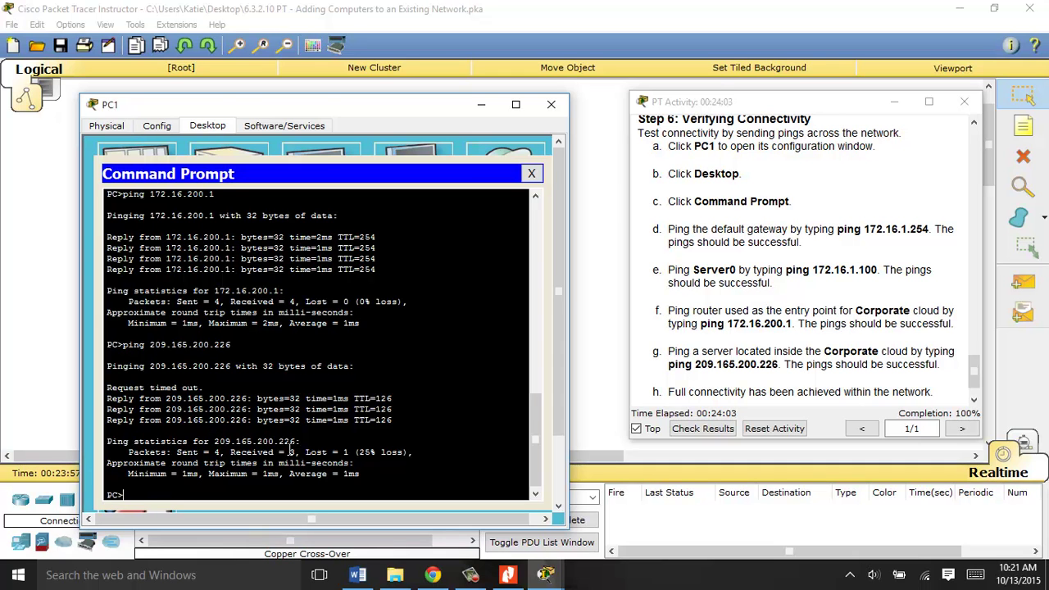
key("Up")
key("Return")
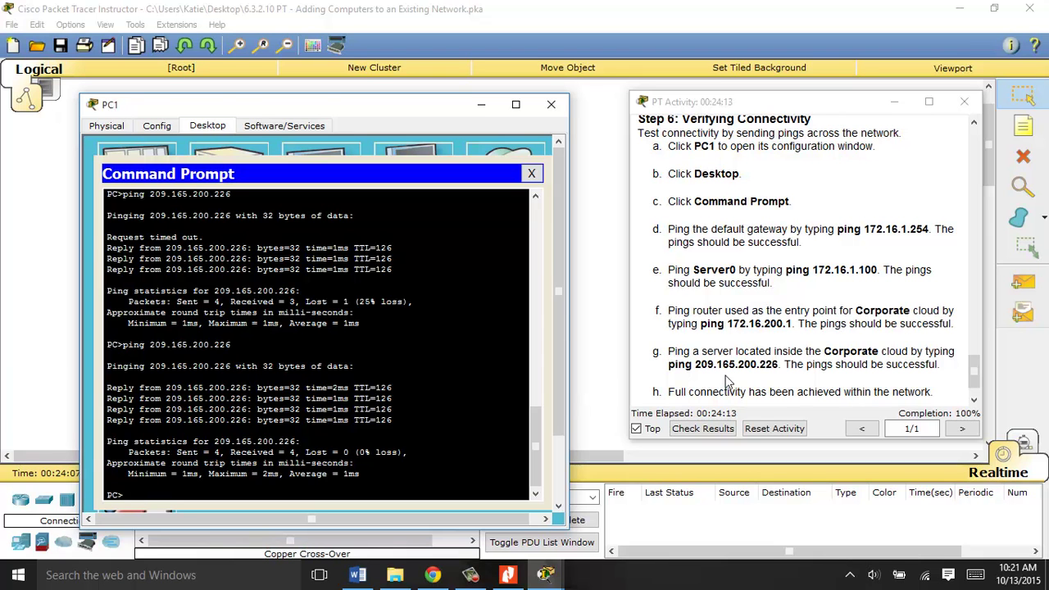
Step: Check the end of the Step 6 instructions, close PC1's Command Prompt and device window, and save the activity file
left_click(796, 361)
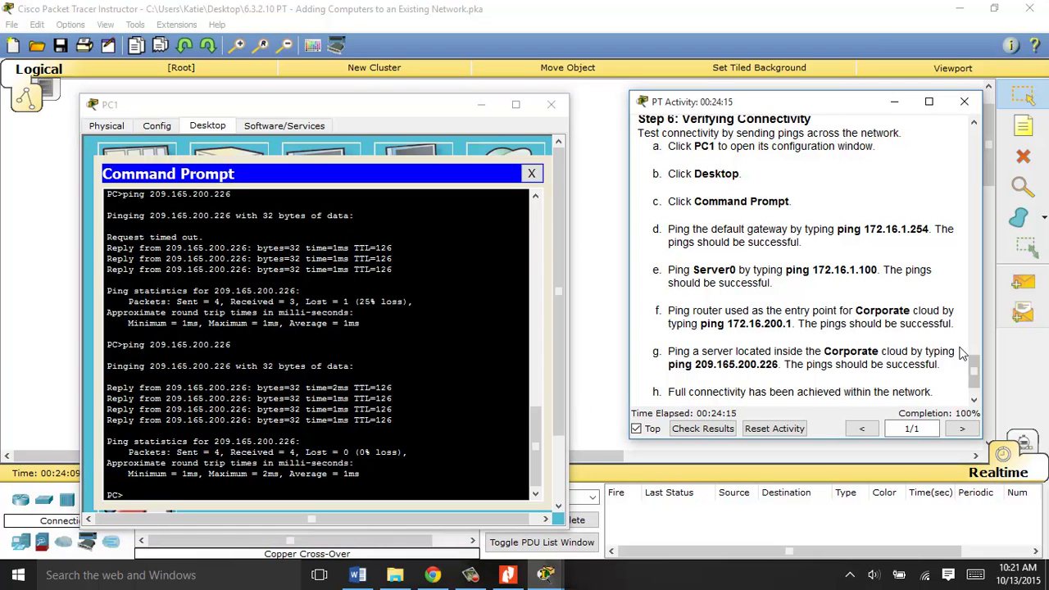
scroll(971, 365, "down", 1)
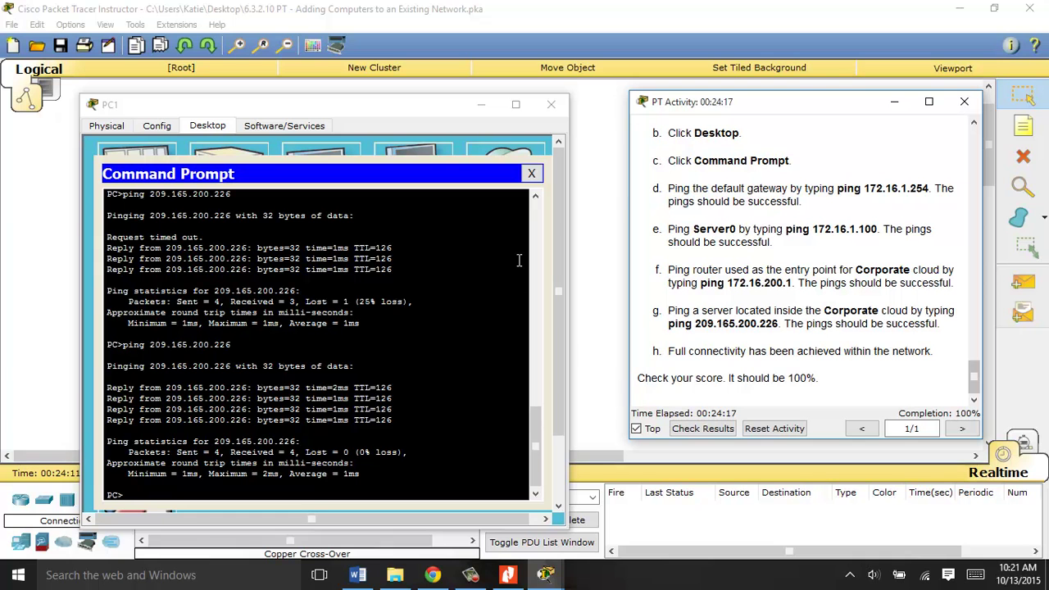
left_click(532, 175)
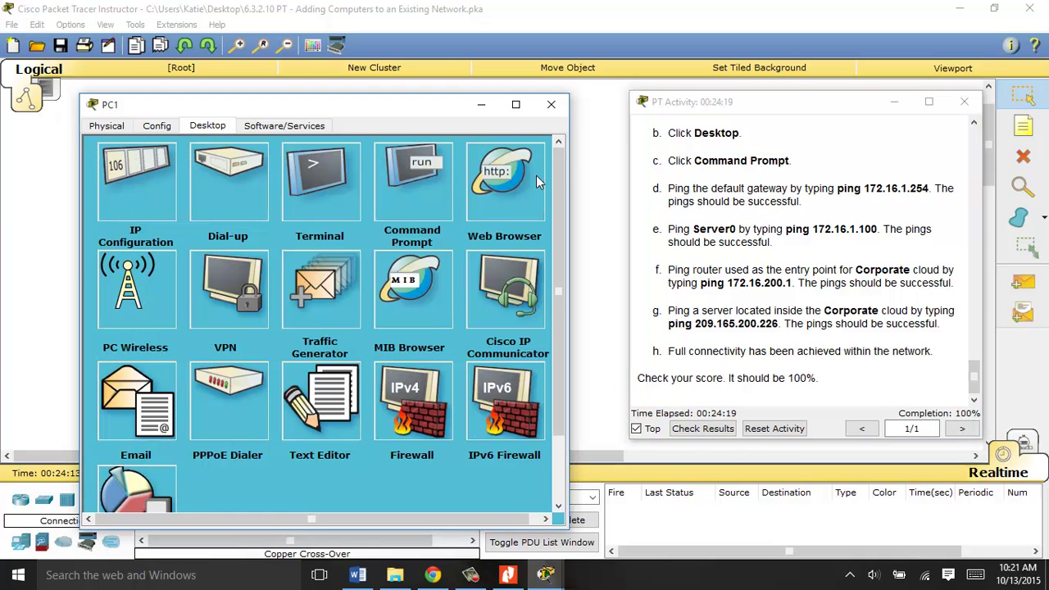
left_click(551, 104)
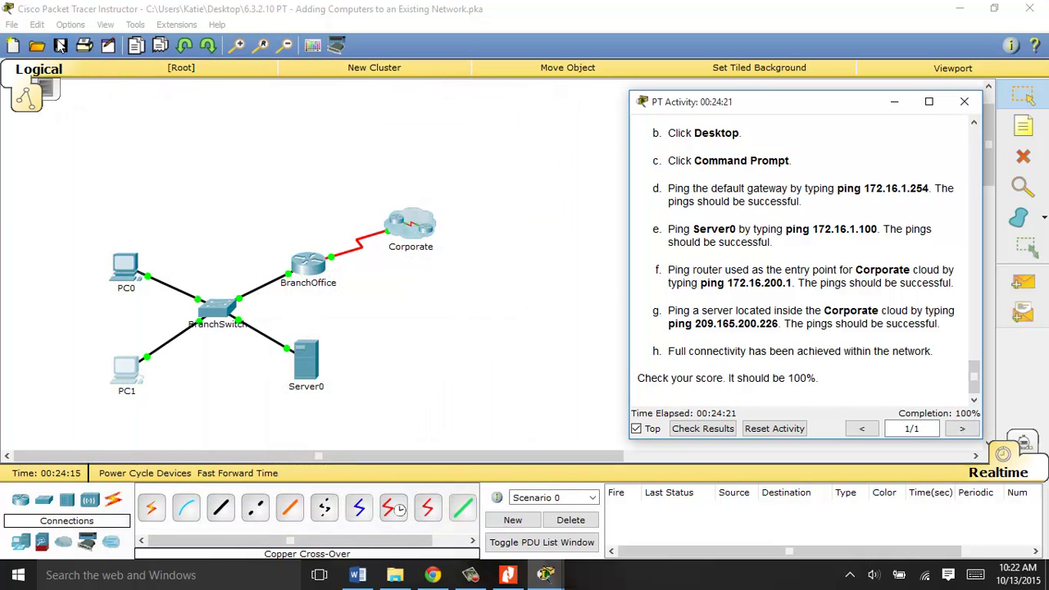
left_click(61, 47)
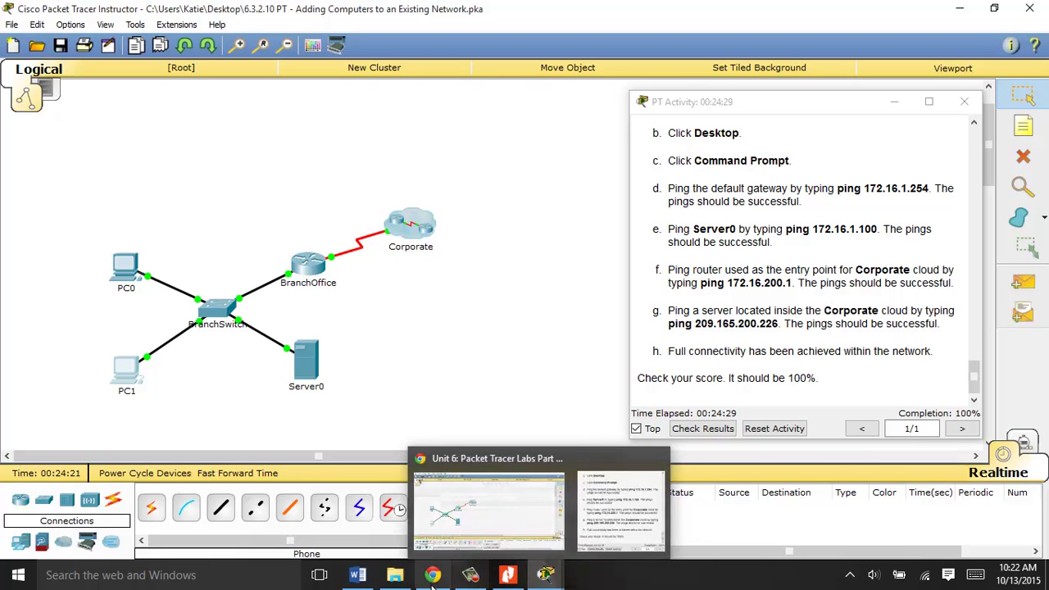
Step: Switch to Chrome and read the submission directions on the Unit 6: Packet Tracer Labs Part 1 page, moving the activity window aside
left_click(433, 575)
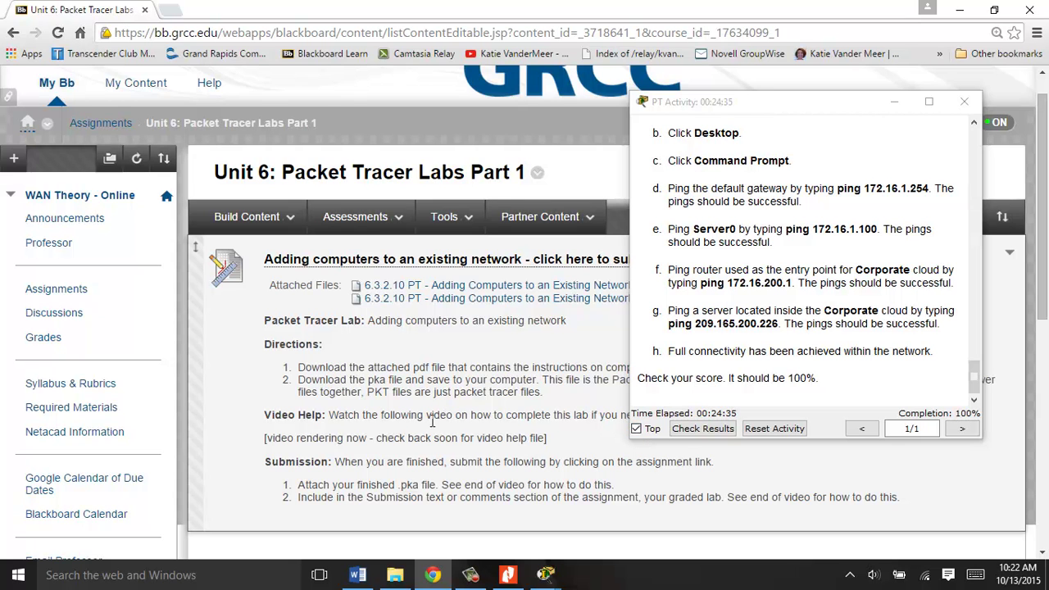
left_click_drag(746, 99, 104, 79)
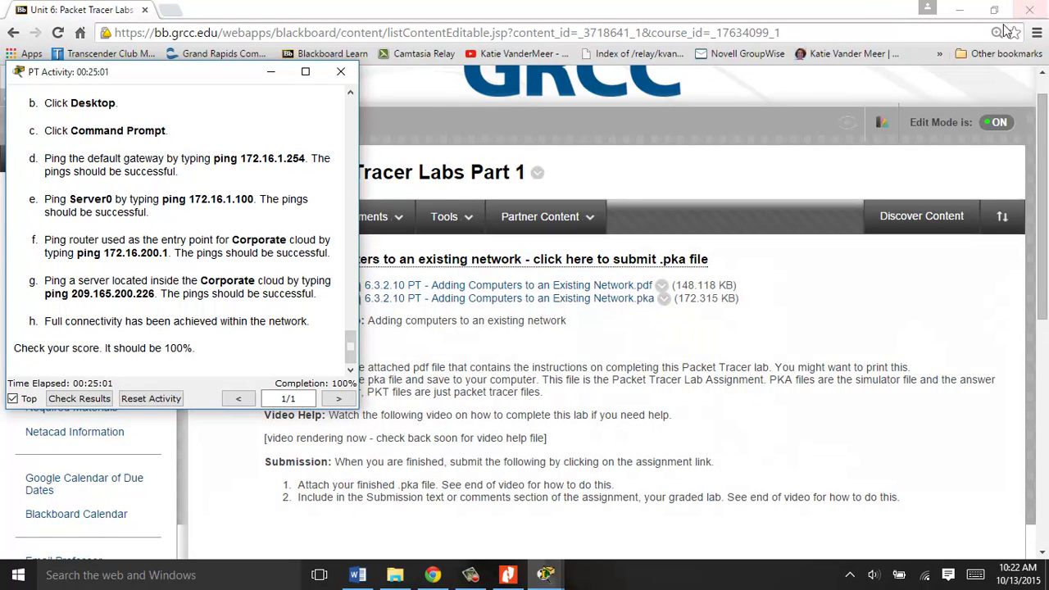
Step: Return to Packet Tracer, move the activity instructions clear of the topology, and check the activity's results
mouse_move(546, 575)
left_click(480, 472)
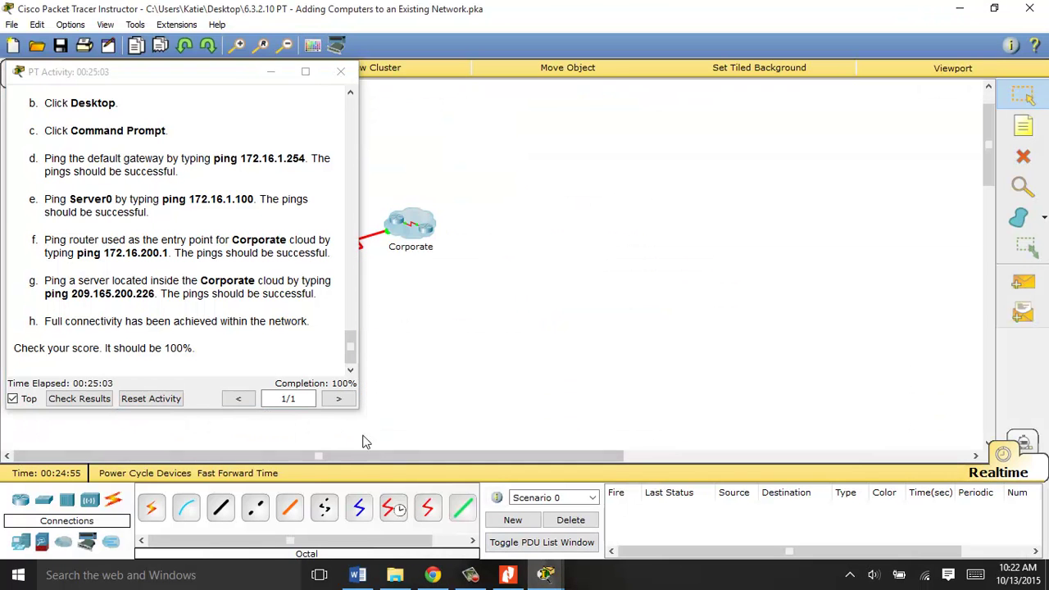
left_click_drag(245, 72, 820, 98)
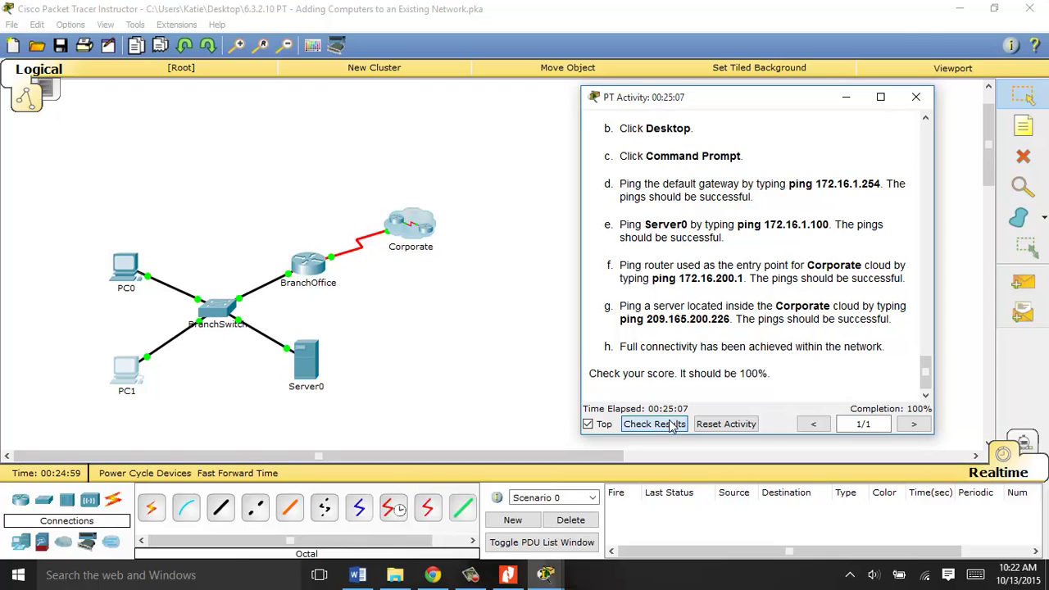
left_click(670, 425)
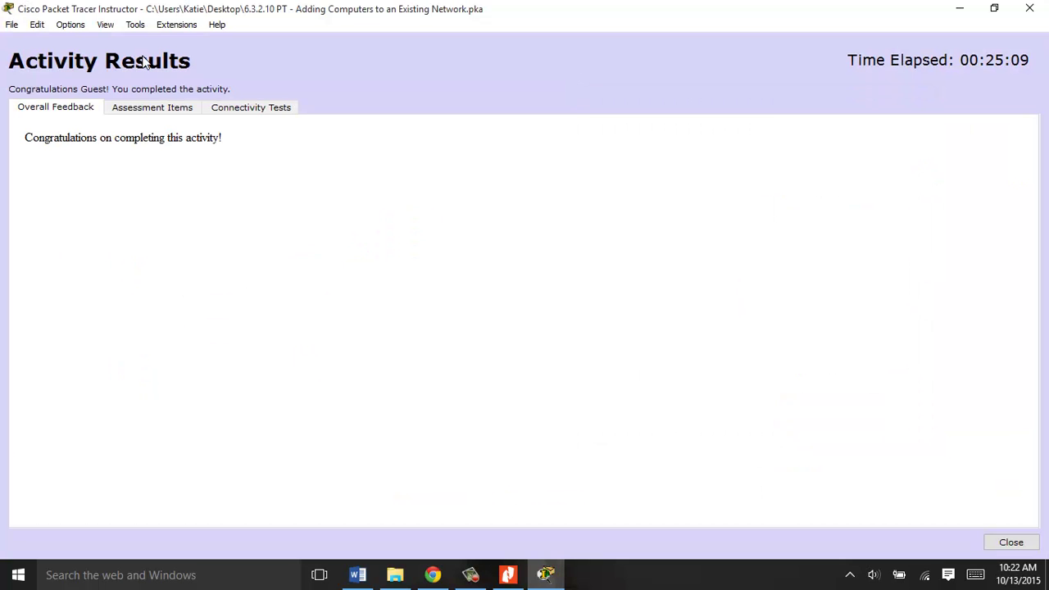
Step: Review the activity's assessment items and score, the overall feedback, and the connectivity tests
left_click(157, 109)
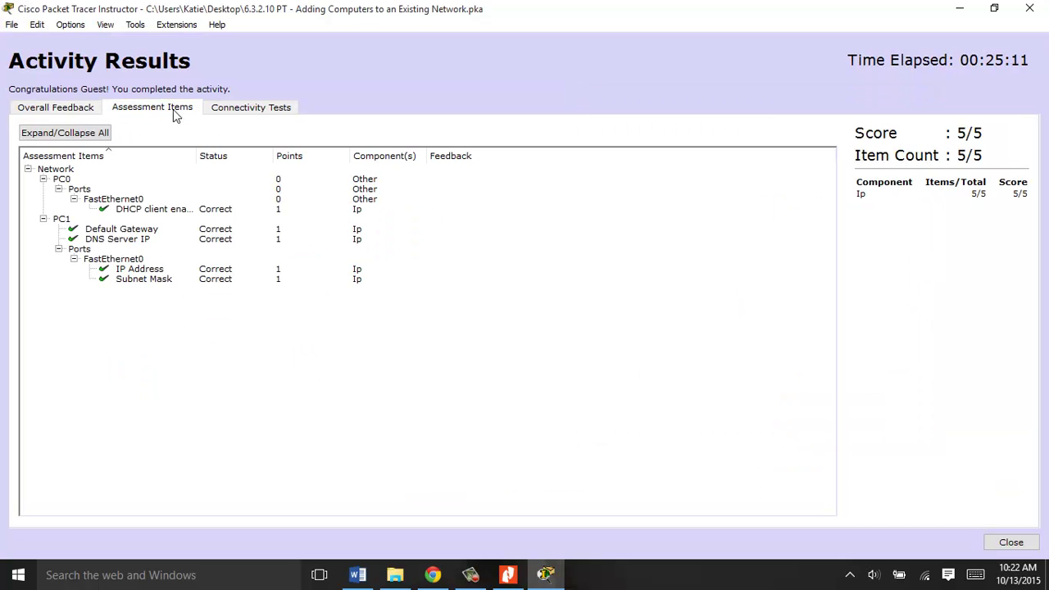
left_click(51, 113)
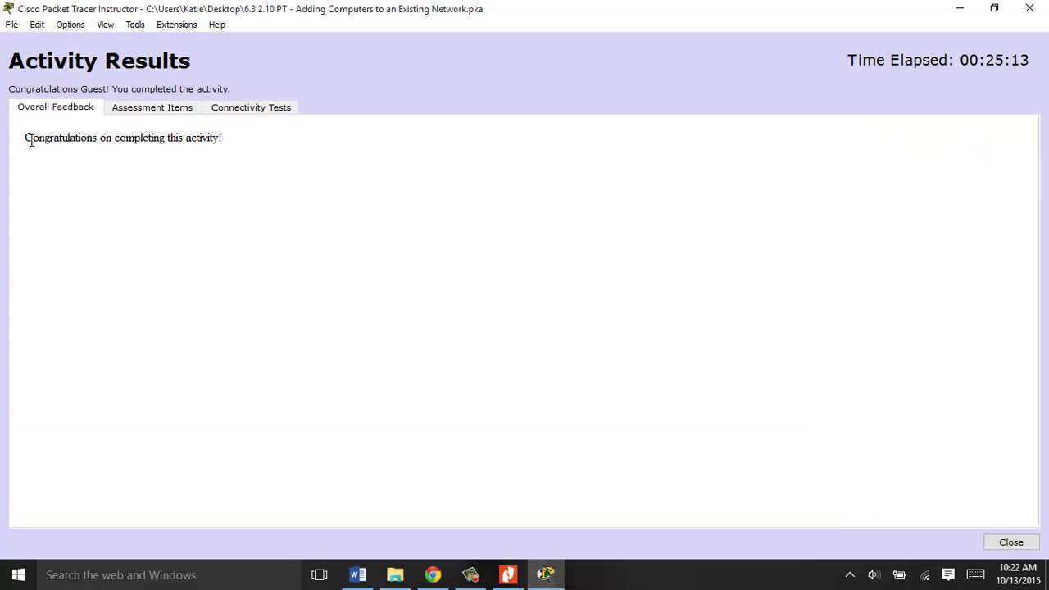
left_click(141, 114)
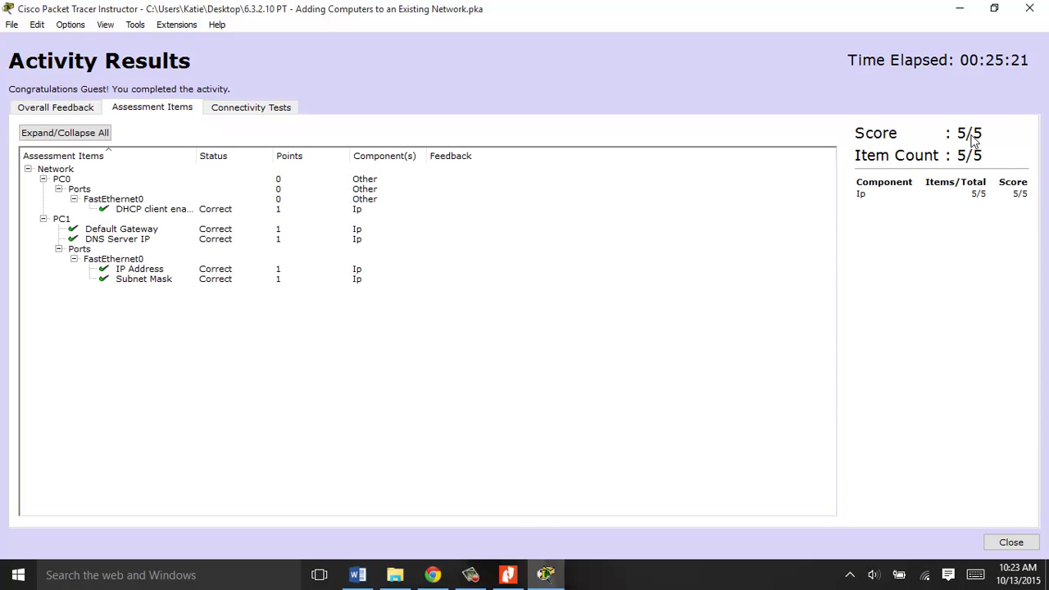
left_click(262, 108)
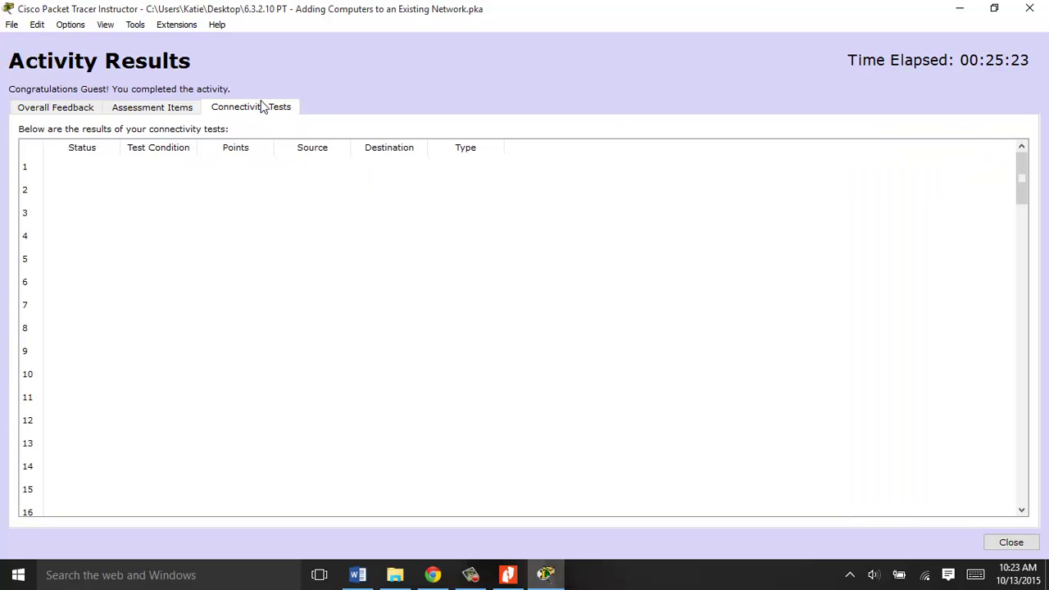
scroll(123, 213, "down", 20)
scroll(139, 253, "up", 20)
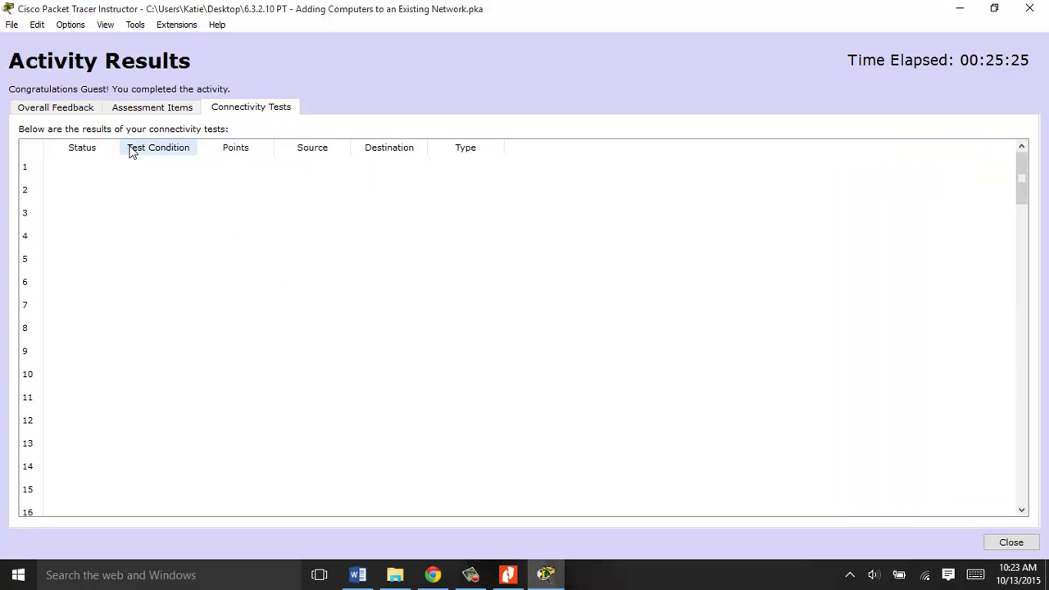
left_click(143, 108)
left_click(66, 170)
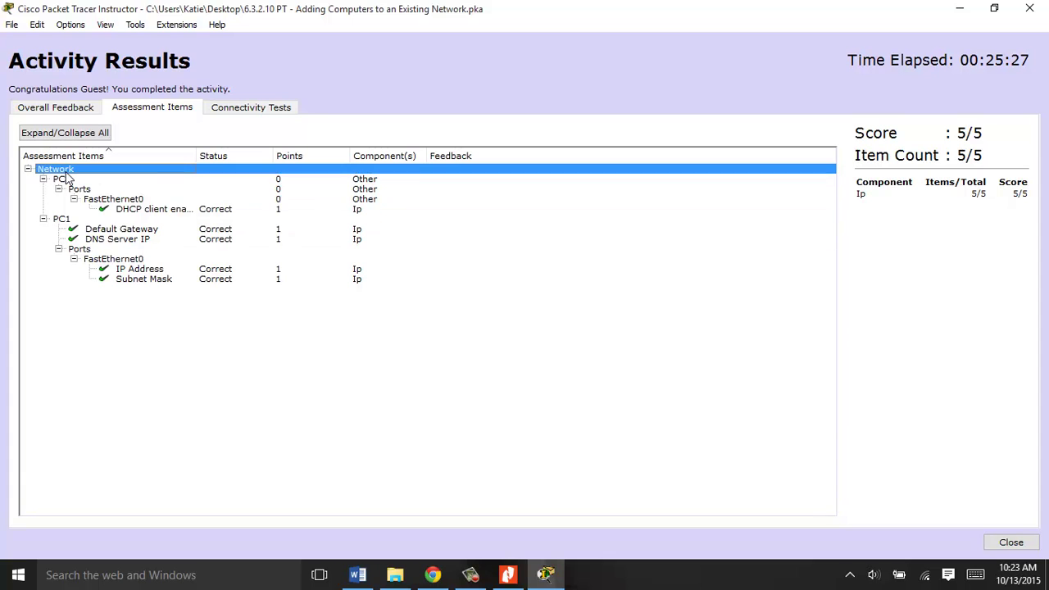
left_click(446, 247)
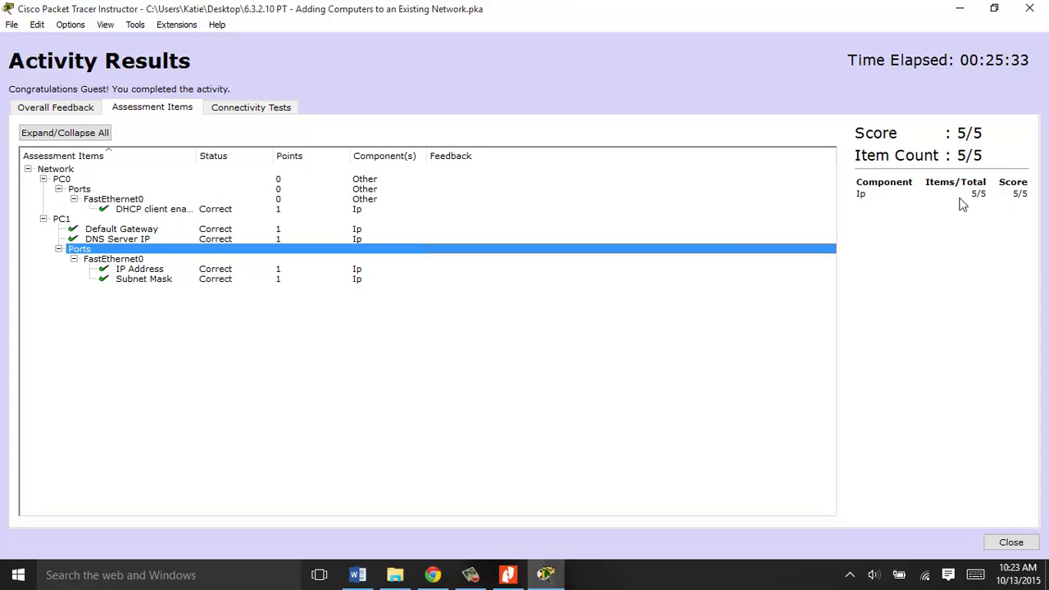
left_click(908, 207)
left_click(610, 250)
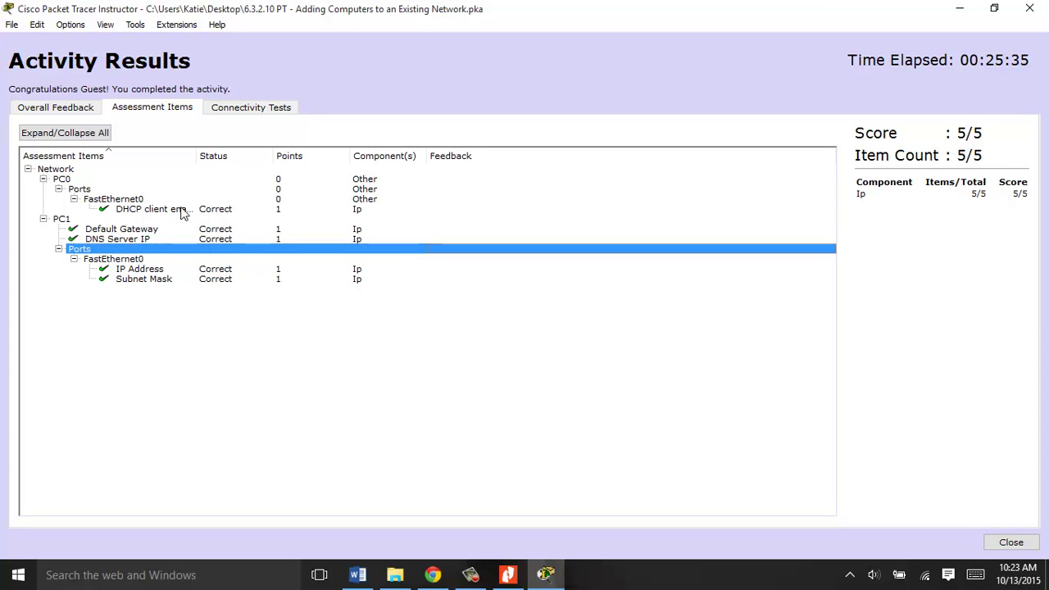
Step: Highlight the congratulations message in the overall feedback to examine it, and clear the highlight
left_click(72, 107)
left_click_drag(277, 158, 17, 138)
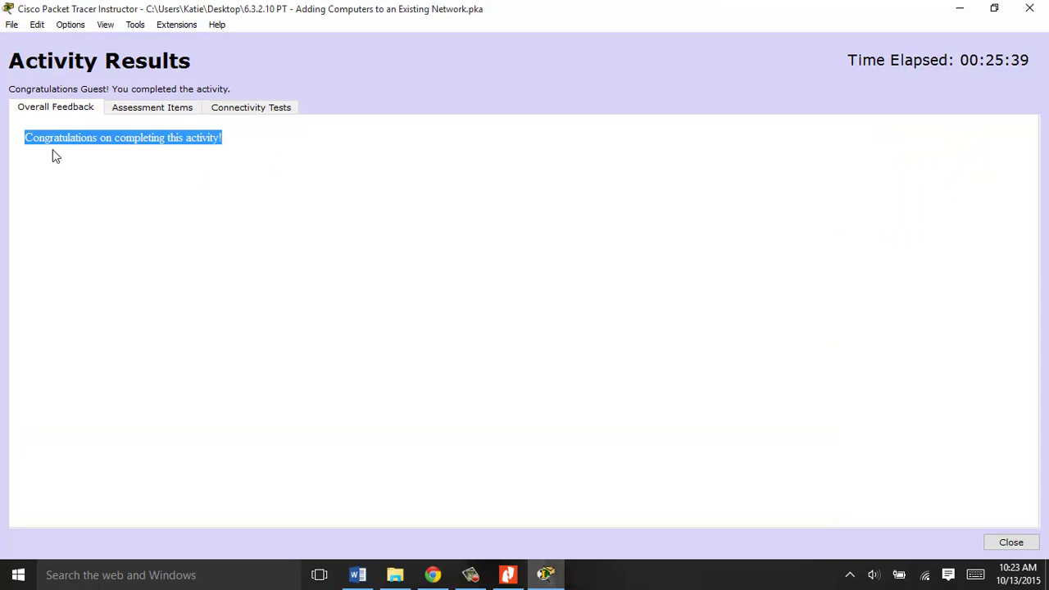
left_click(53, 151)
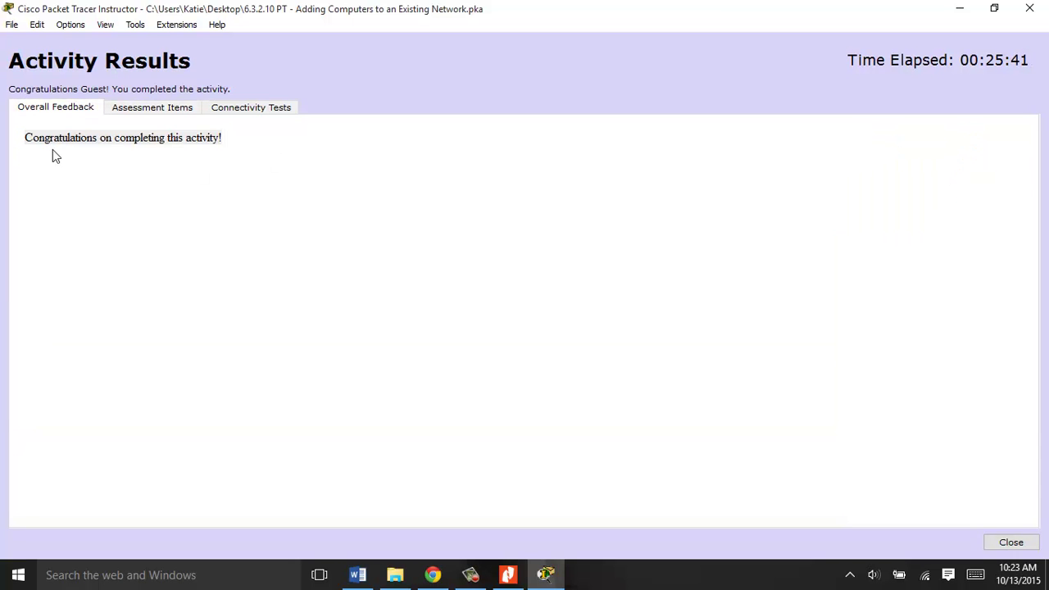
Step: Examine PC1's assessment items, including IP Address and Subnet Mask, collapsing and re-expanding its Ports and FastEthernet0 entries
left_click(145, 111)
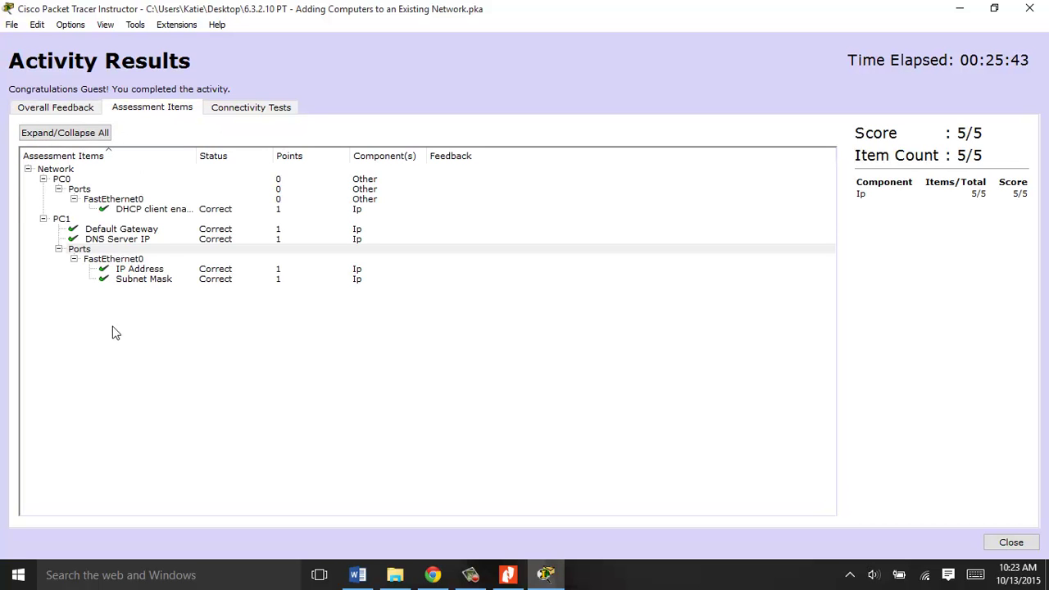
left_click(434, 328)
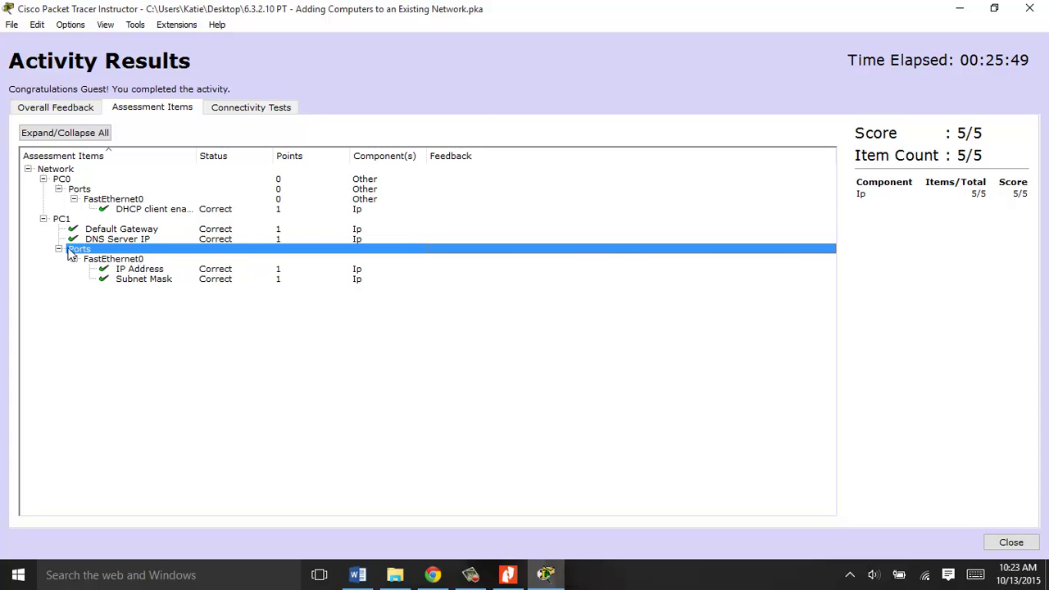
left_click(121, 281)
left_click(123, 269)
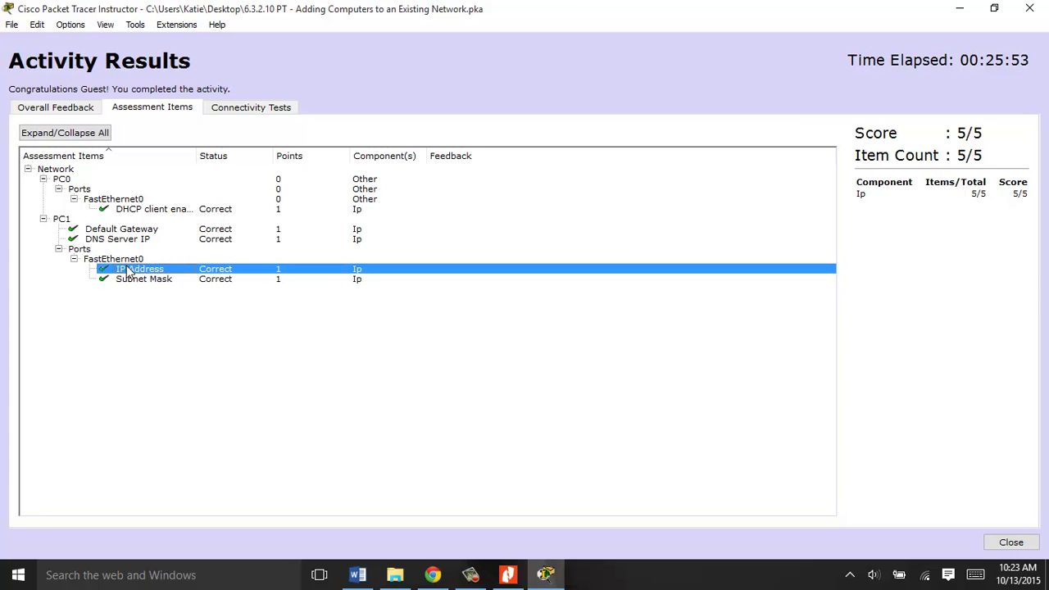
left_click(59, 249)
left_click(59, 249)
left_click(74, 259)
left_click(74, 259)
Step: Go back to the overall feedback, highlight its completion message once more, and deselect it
left_click(45, 110)
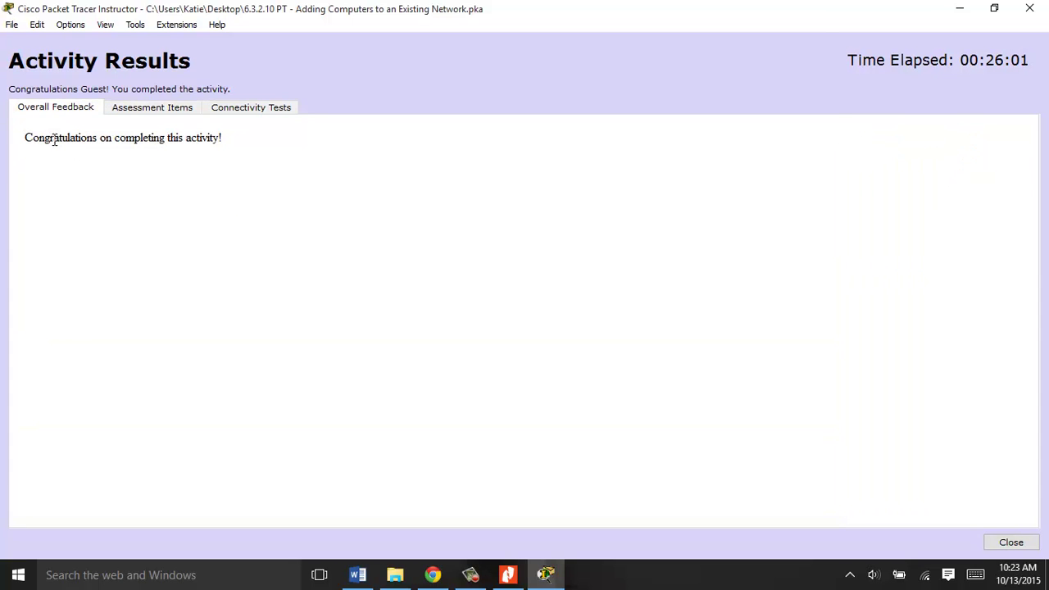
left_click_drag(26, 137, 245, 136)
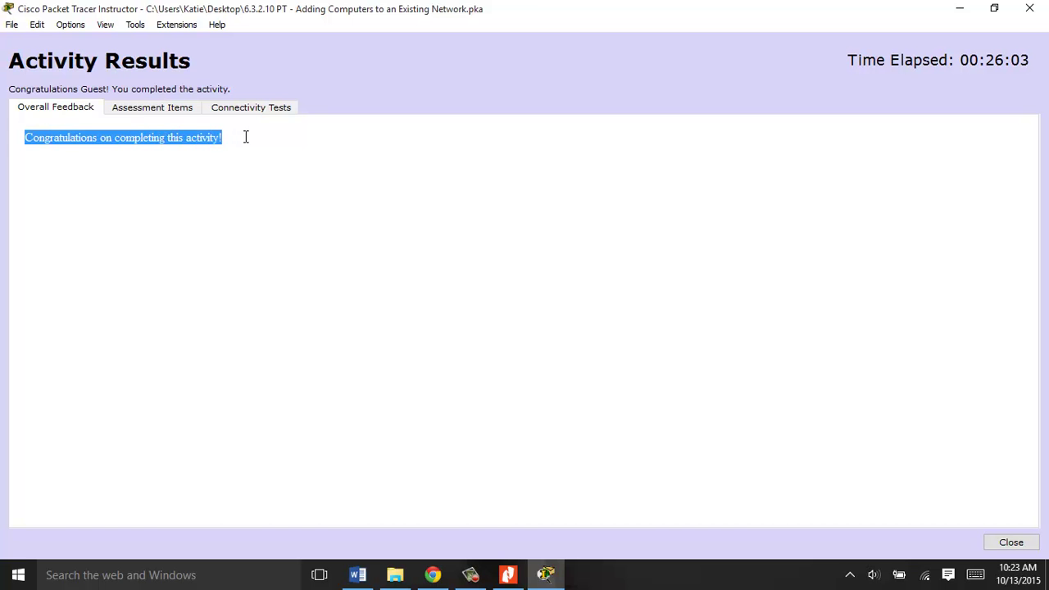
left_click(253, 153)
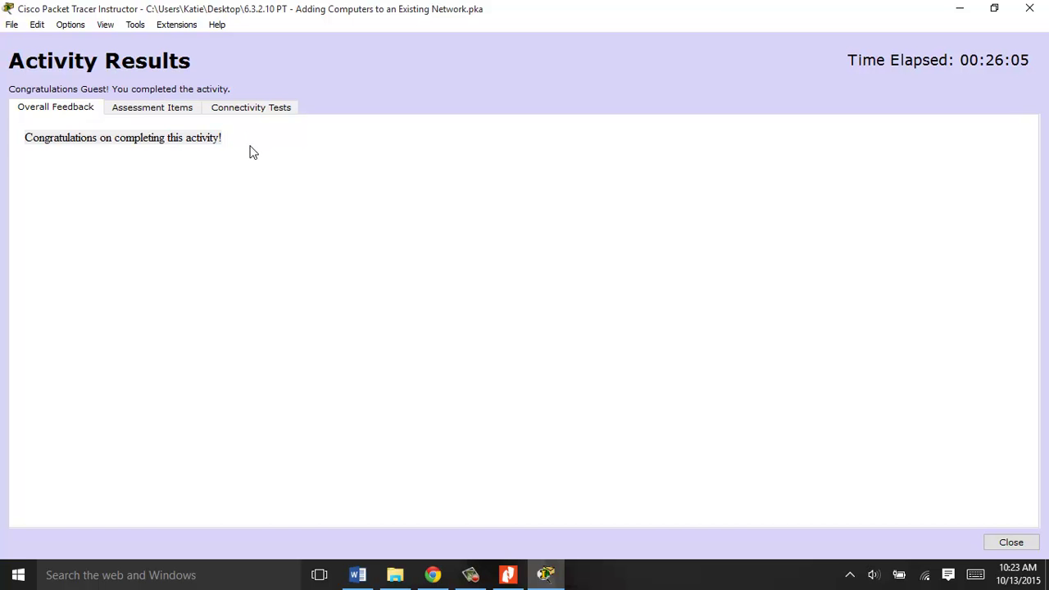
triple_click(177, 141)
left_click(176, 141)
left_click(509, 574)
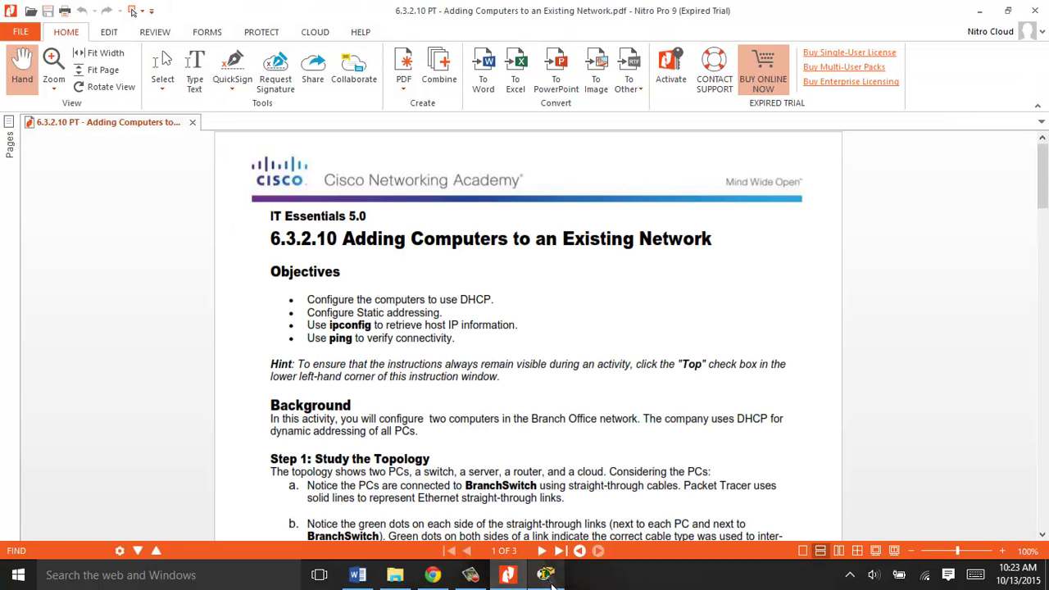
left_click(548, 577)
Step: Close the activity results and instruction windows and exit Packet Tracer, saving the completed lab
left_click(1035, 9)
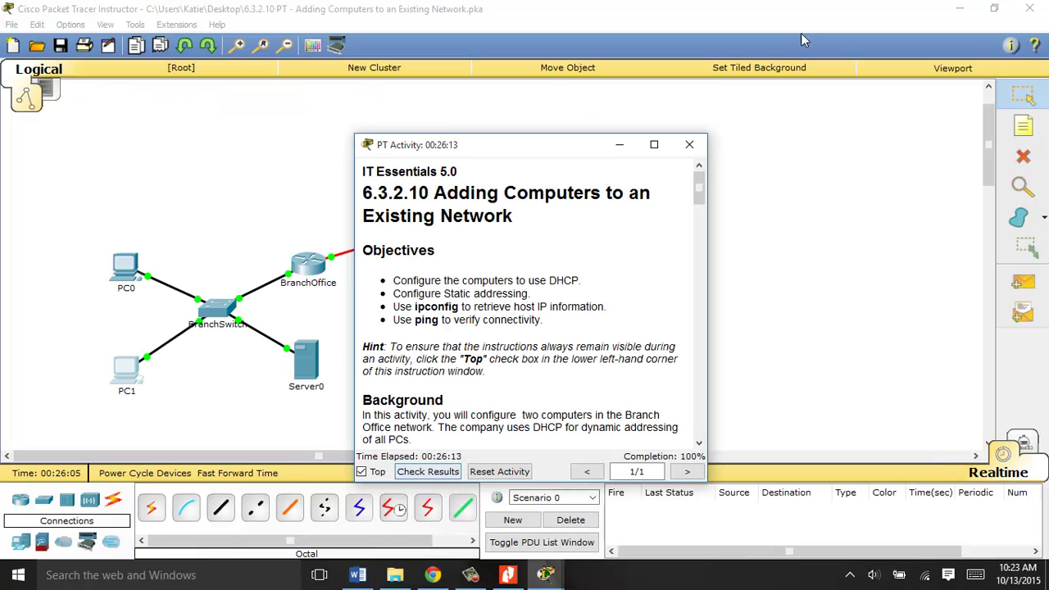
left_click(690, 144)
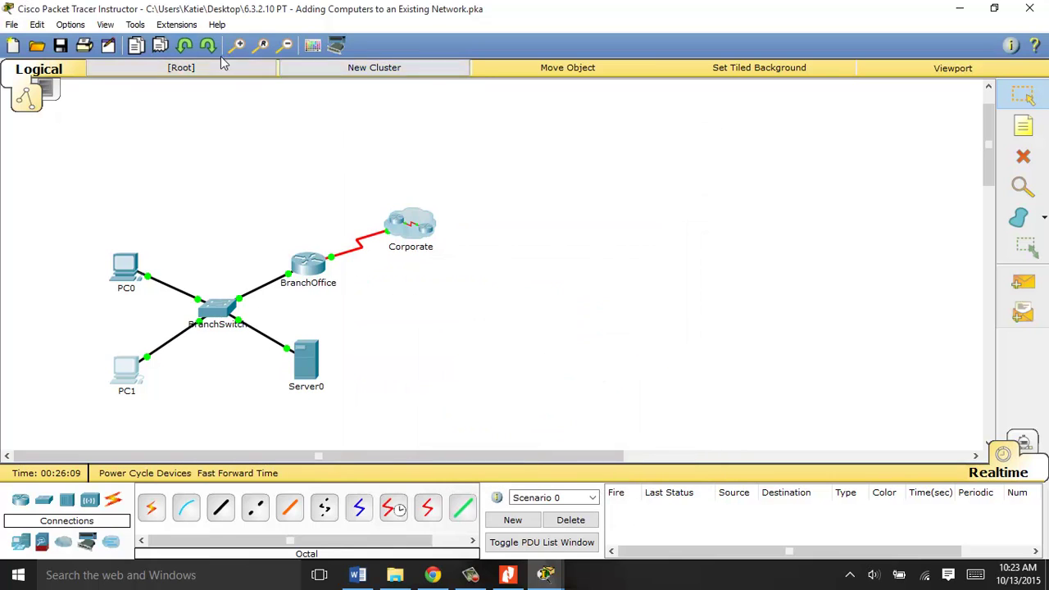
left_click(1037, 8)
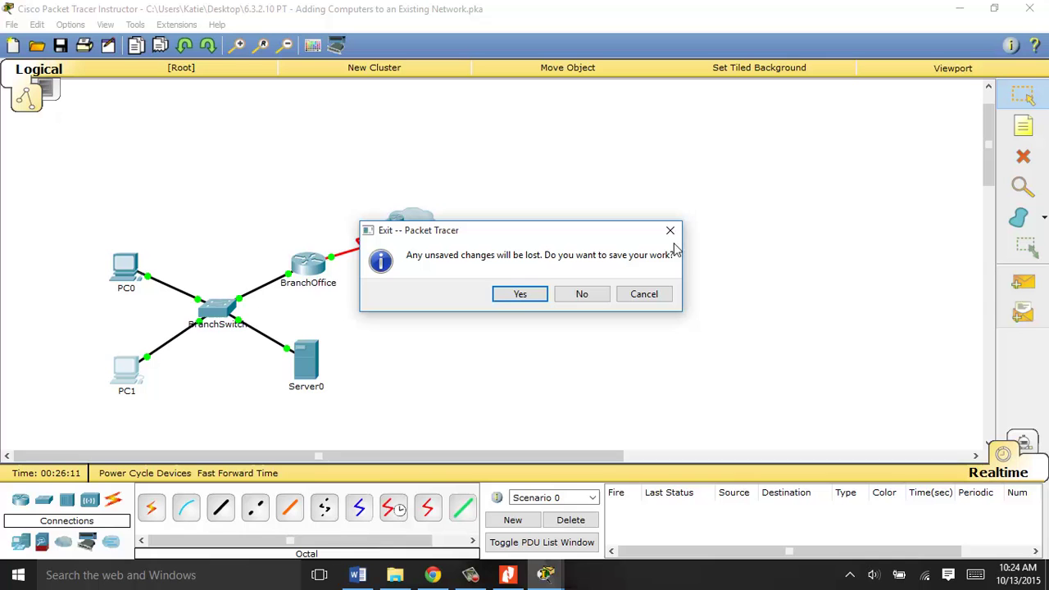
left_click(521, 295)
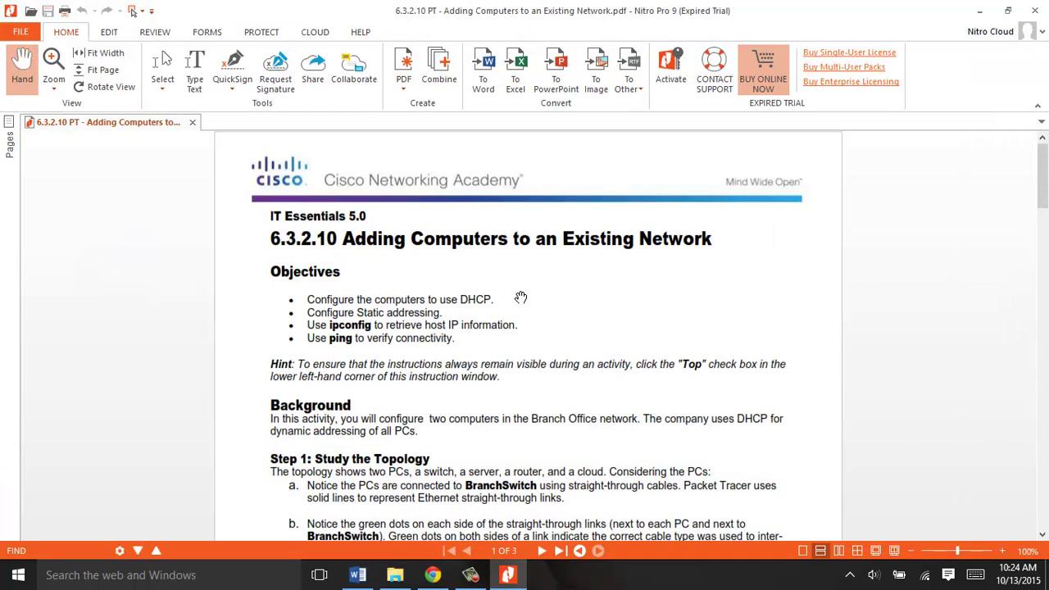
Step: Switch to Chrome, try to open the "Adding computers to an existing network" submission link, and check the network connection status
left_click(987, 16)
left_click(554, 260)
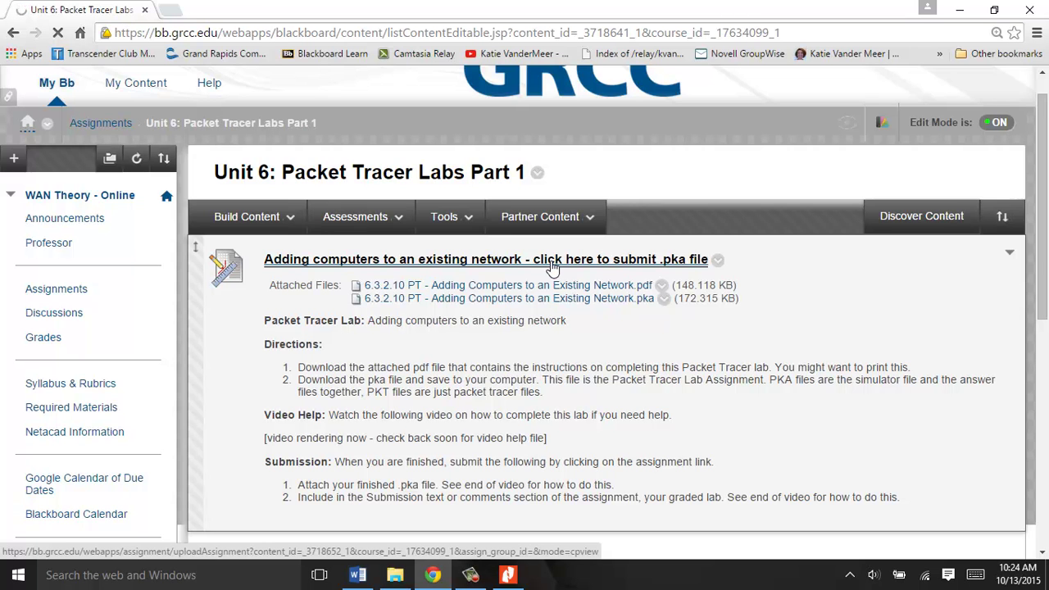
left_click(926, 576)
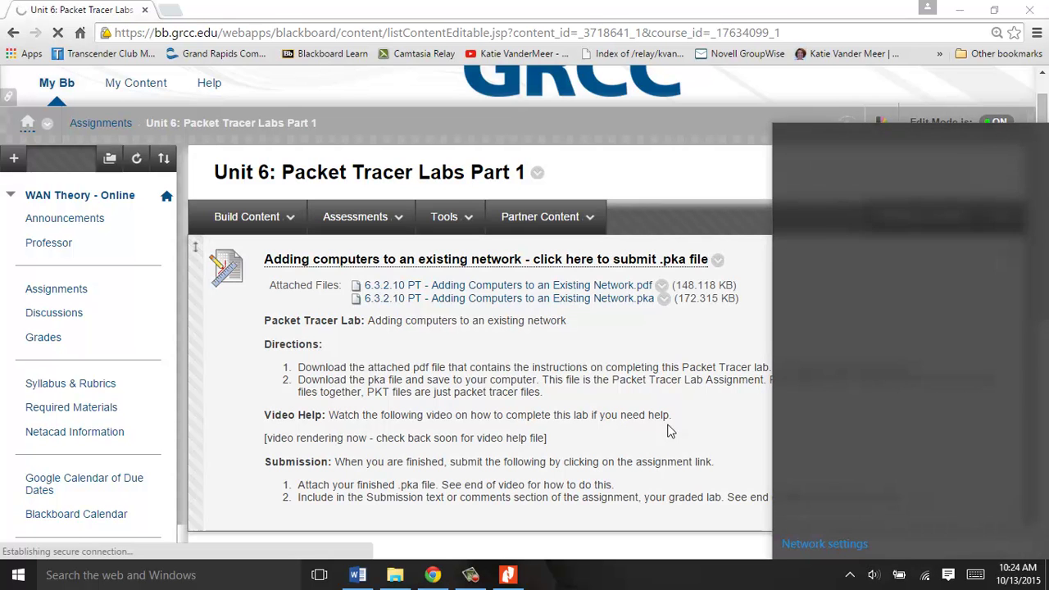
left_click(662, 403)
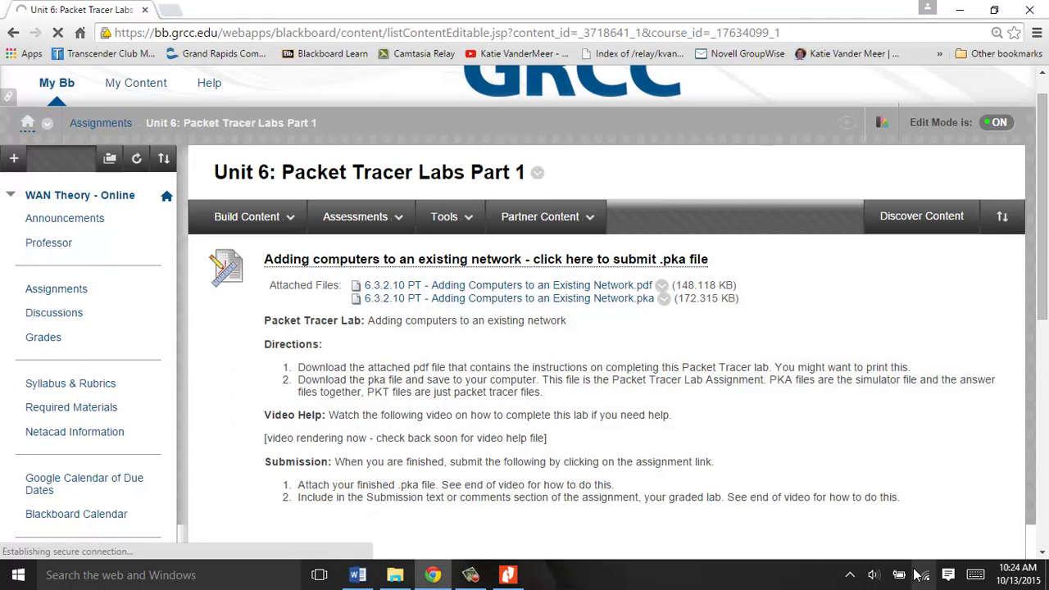
left_click(925, 578)
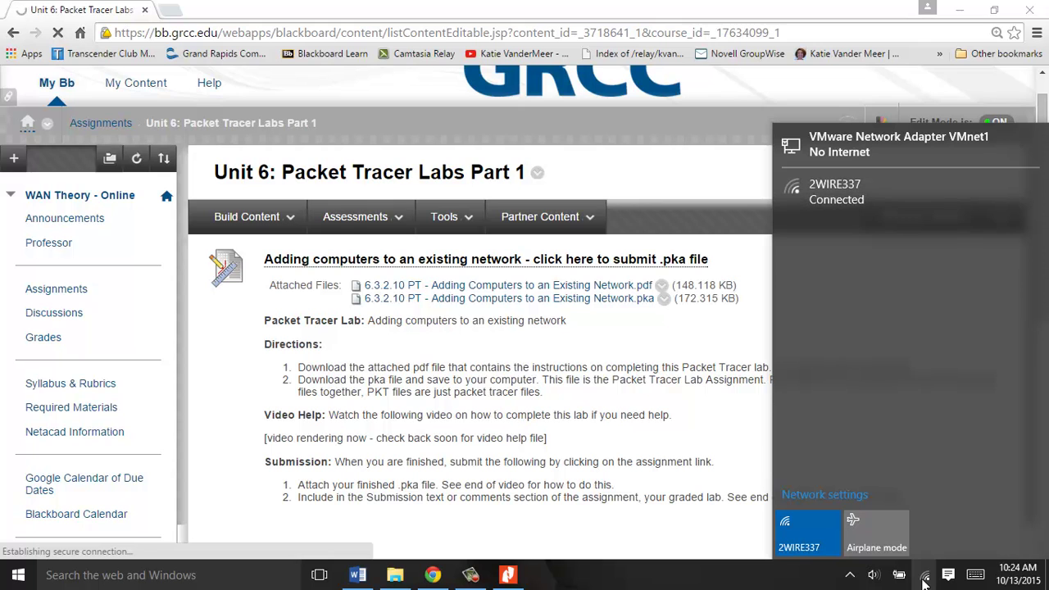
left_click(634, 394)
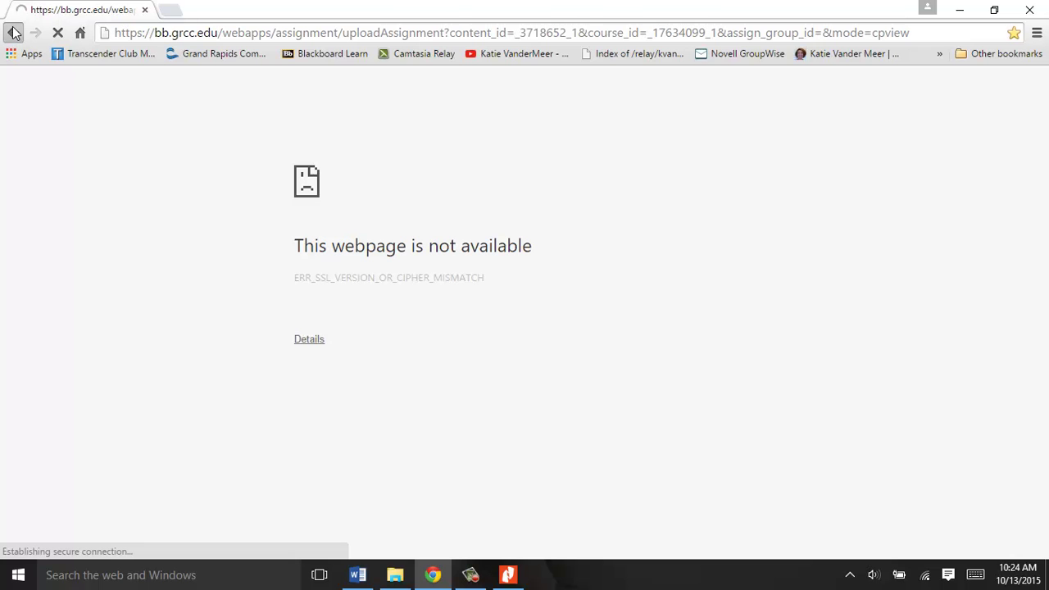
Step: Try to load grcc.edu in the browser
left_click(314, 35)
type("grcc.ed")
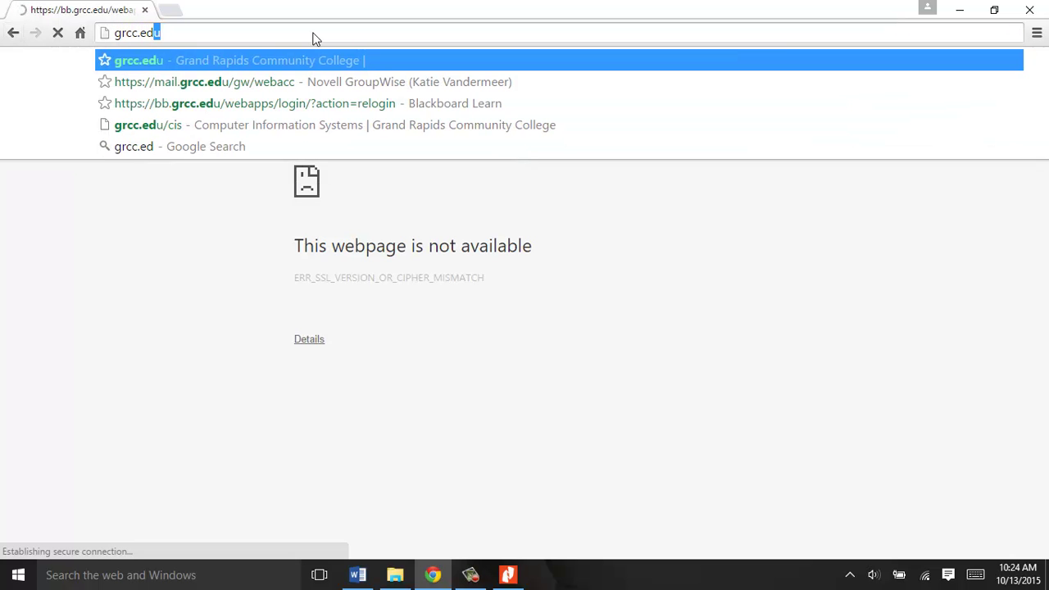
key("Escape")
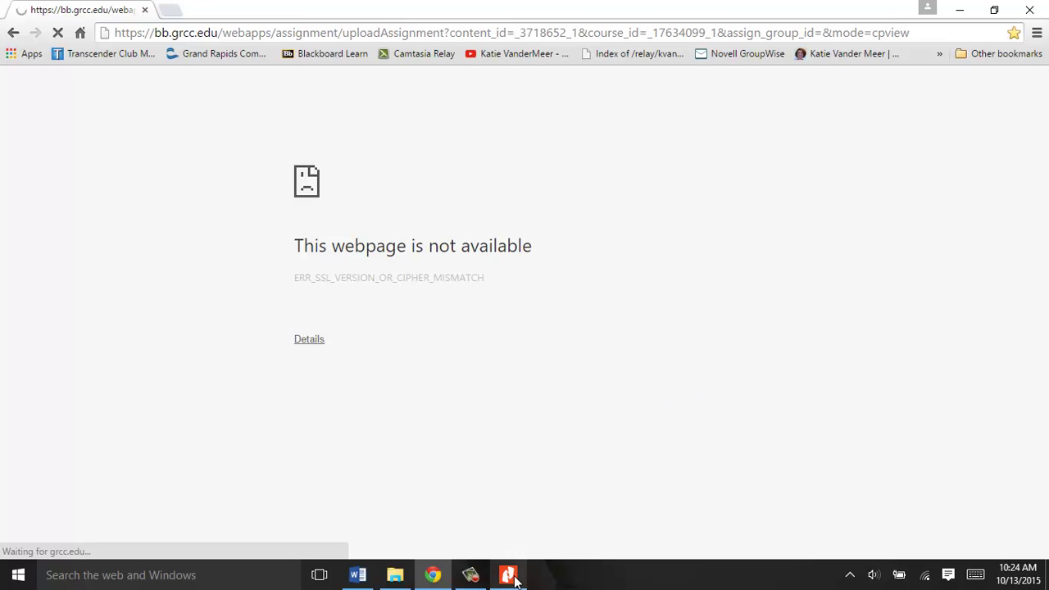
left_click(471, 575)
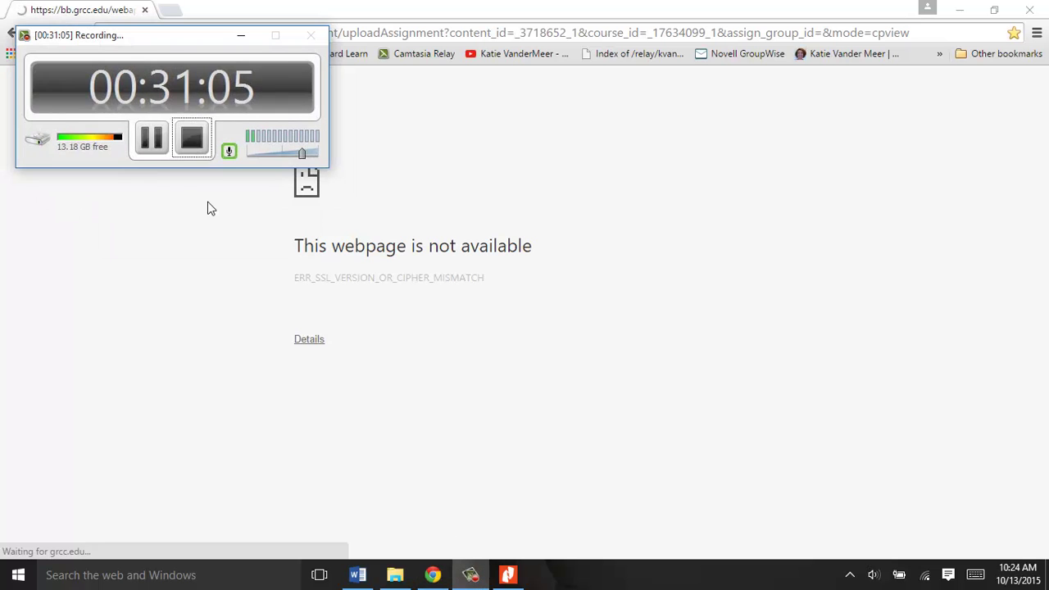
left_click(151, 139)
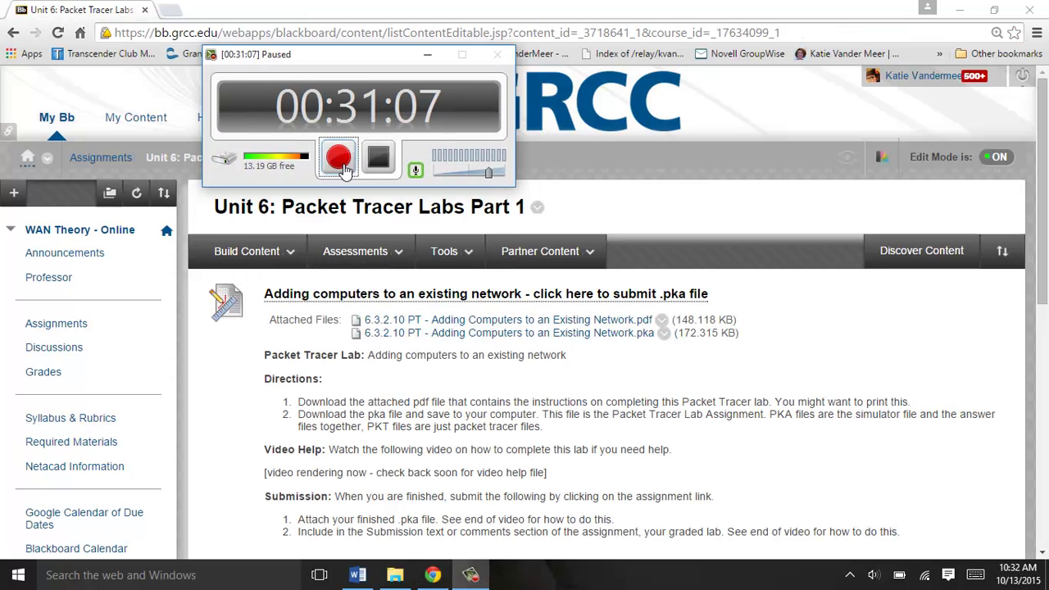
left_click(338, 160)
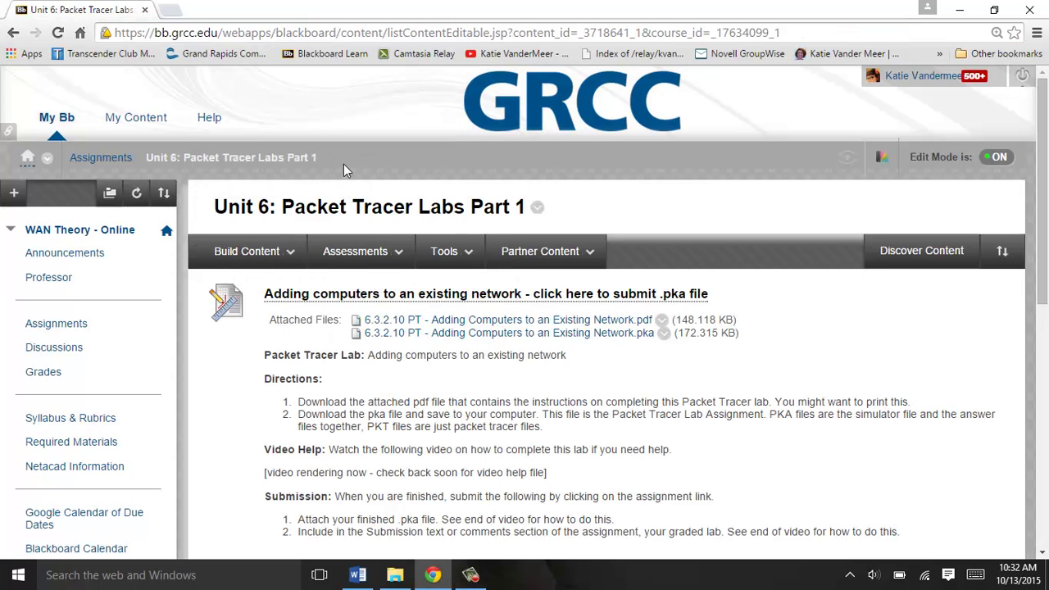
Step: Open the "Adding computers to an existing network" assignment and write the text submission "I got 100% - completed all the steps."
left_click(447, 251)
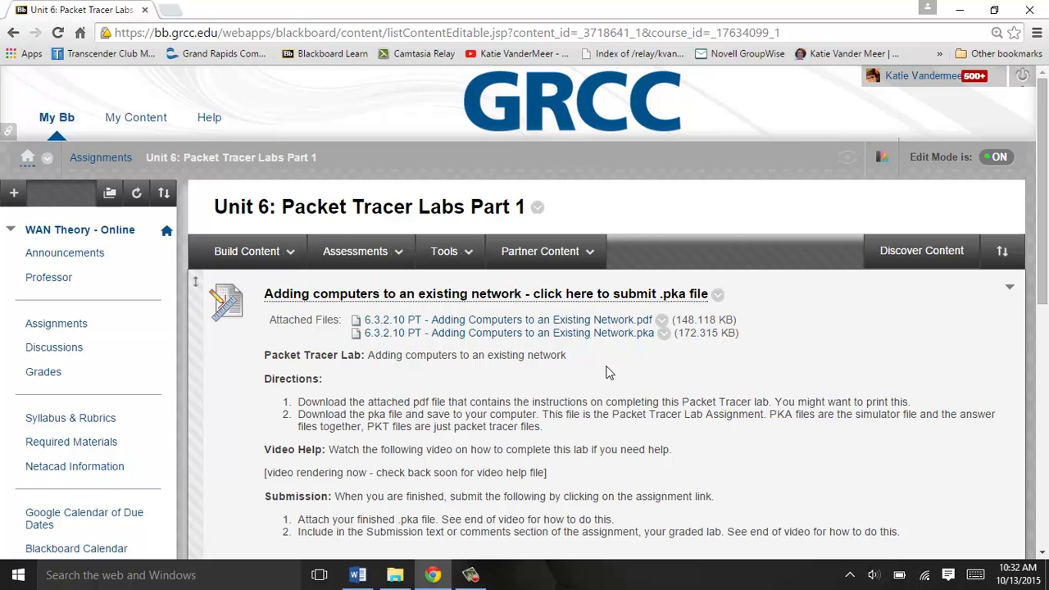
left_click(514, 297)
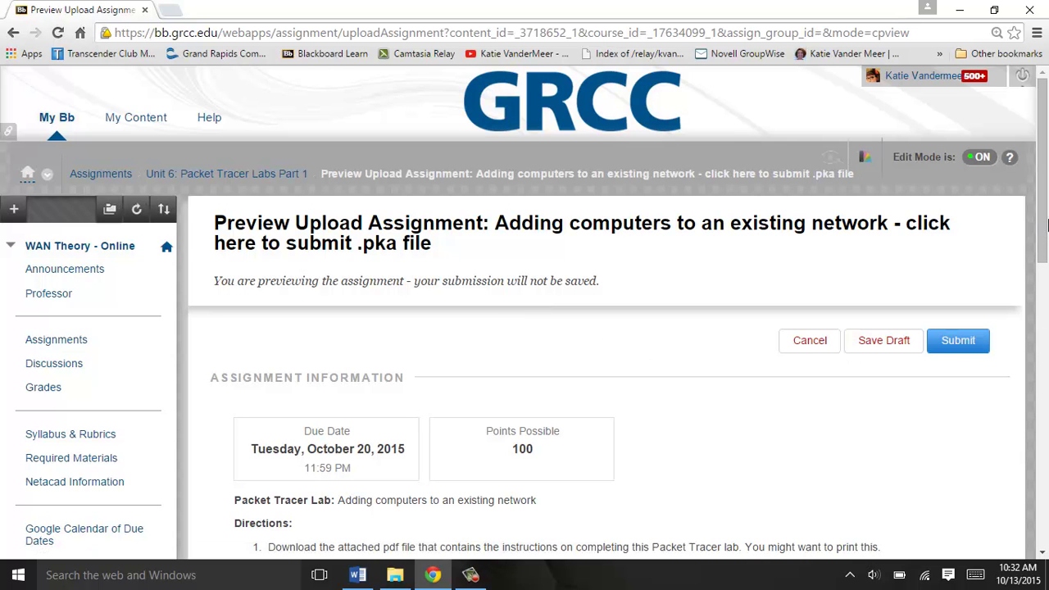
scroll(1047, 295, "down", 3)
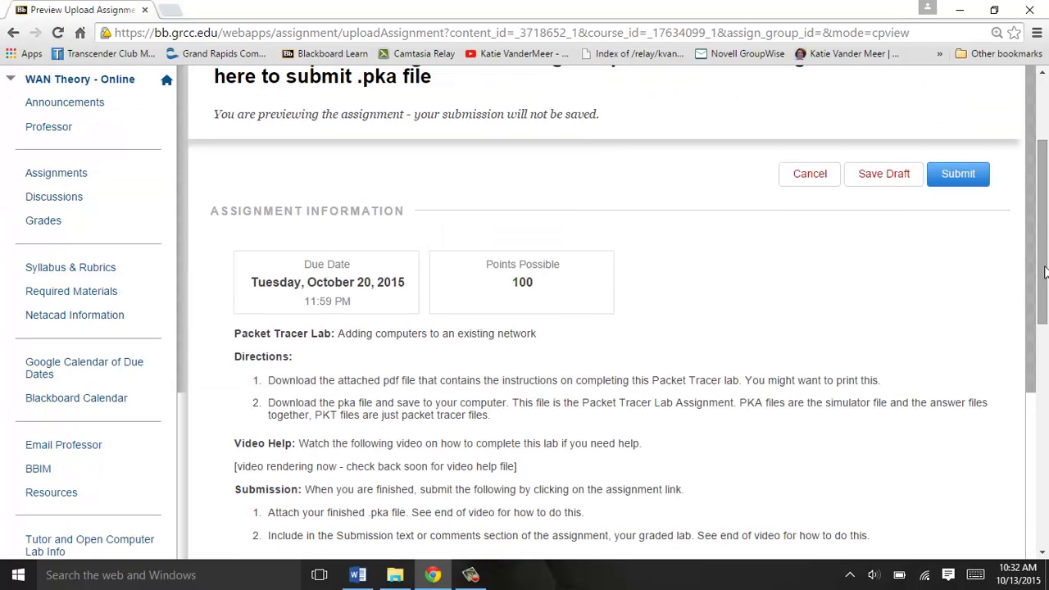
left_click_drag(1040, 320, 1024, 397)
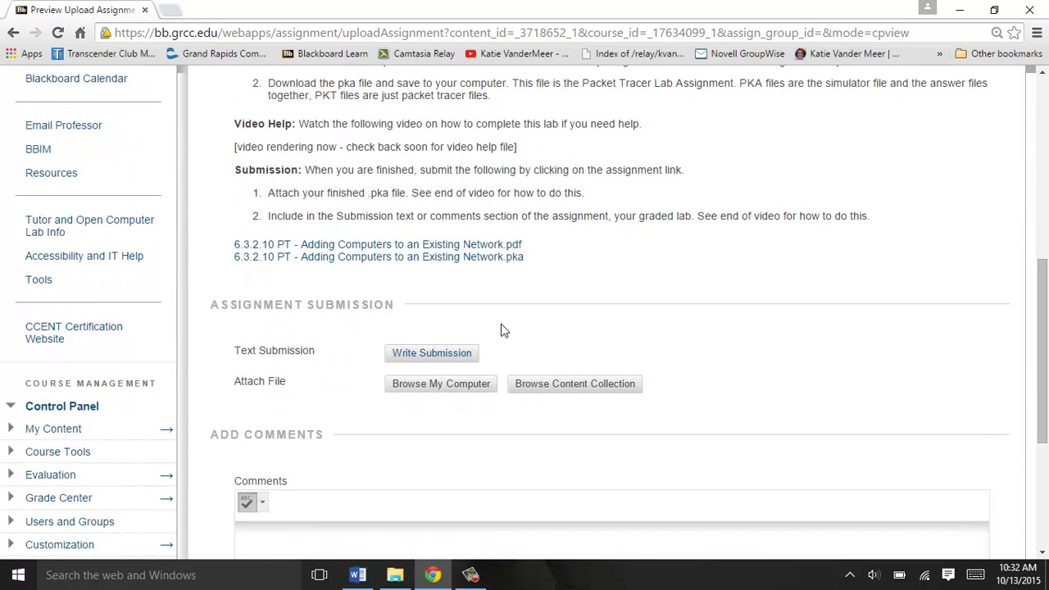
left_click(464, 354)
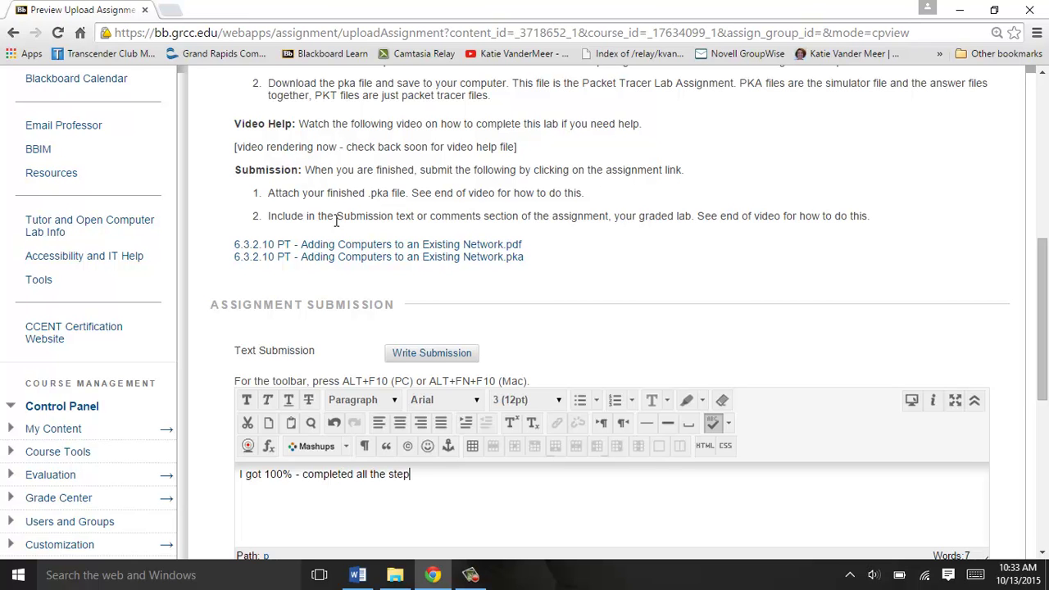
Step: Attach "6.3.2.10 PT - Adding Computers to an Existing Network.pka" from the Desktop to the submission, and cancel the submission preview
left_click_drag(1045, 297, 1045, 386)
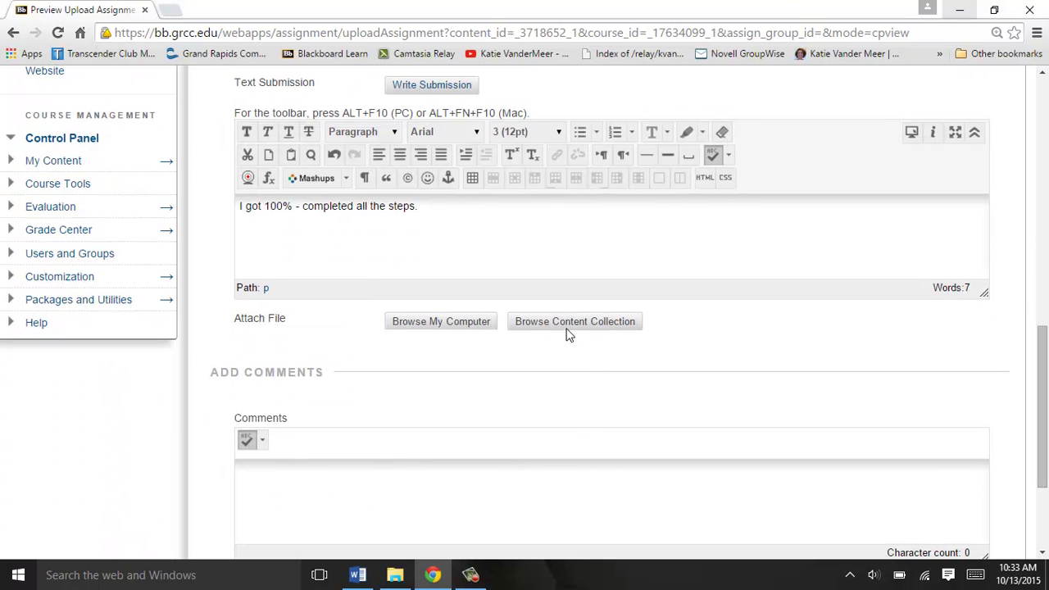
left_click(449, 332)
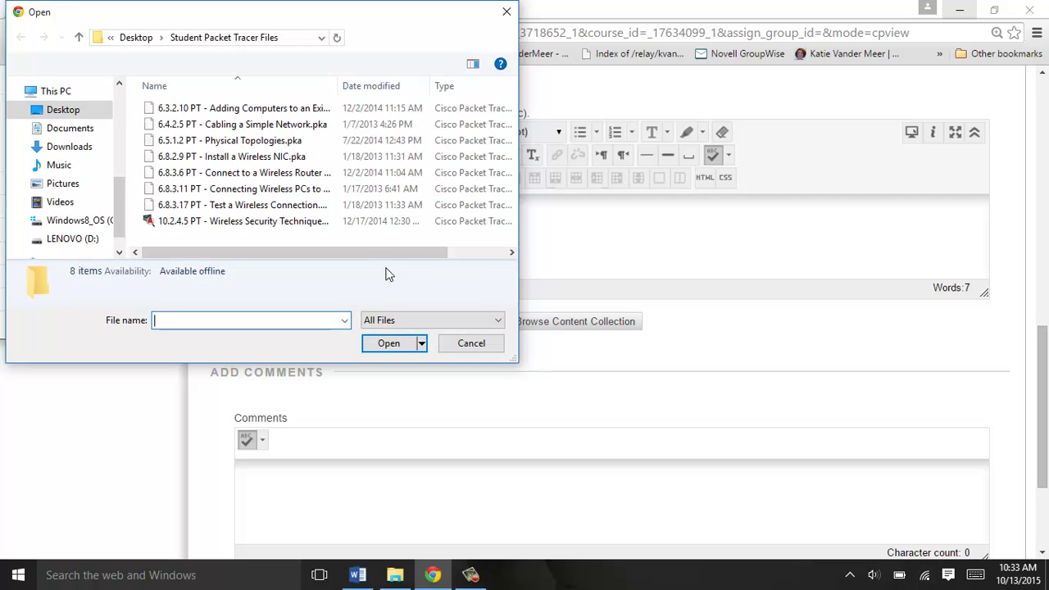
left_click(66, 92)
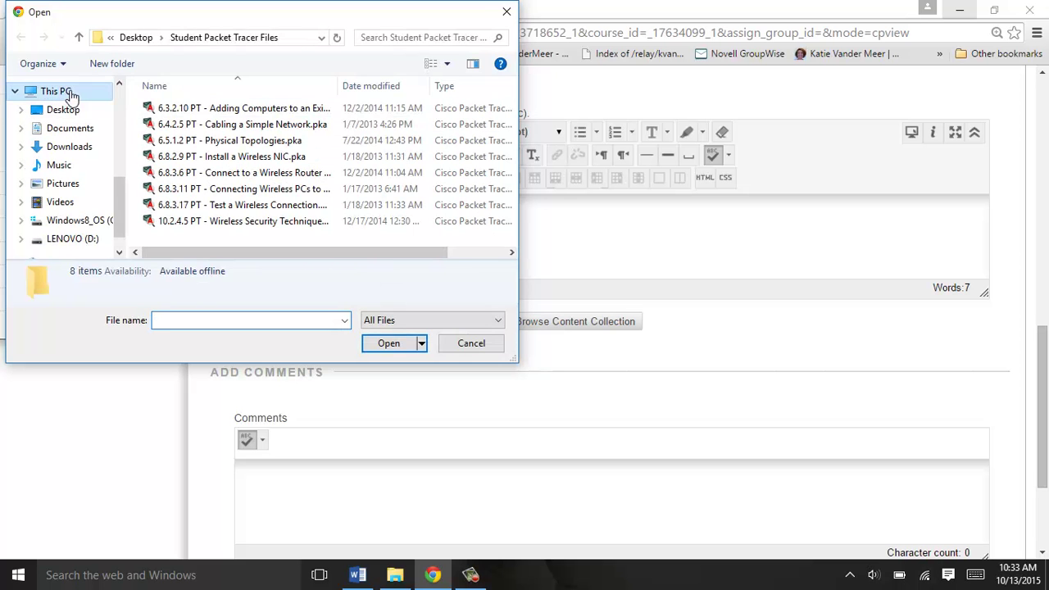
left_click(68, 109)
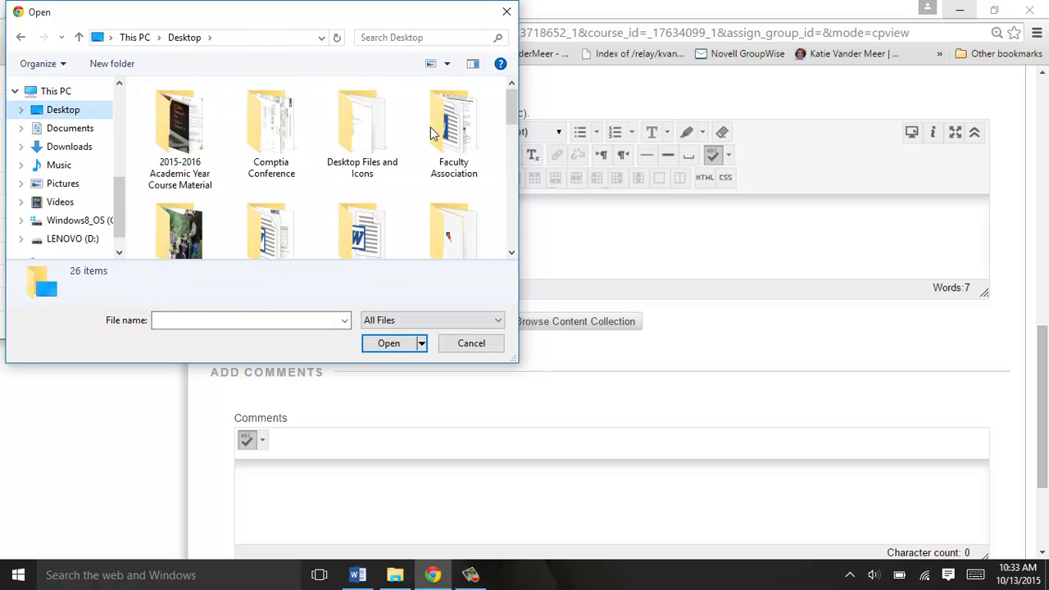
left_click_drag(510, 106, 510, 149)
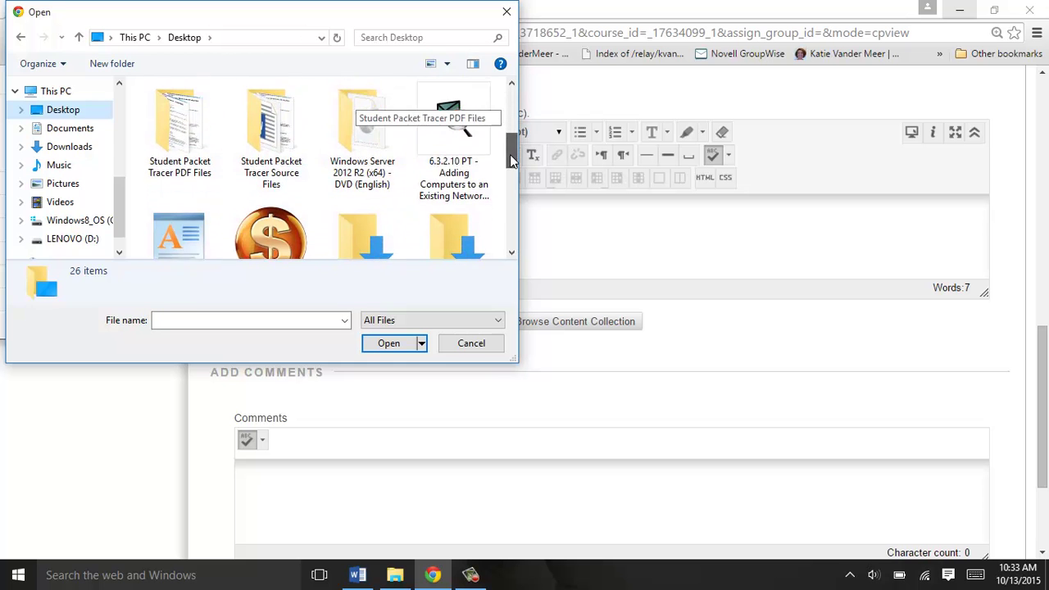
left_click(459, 146)
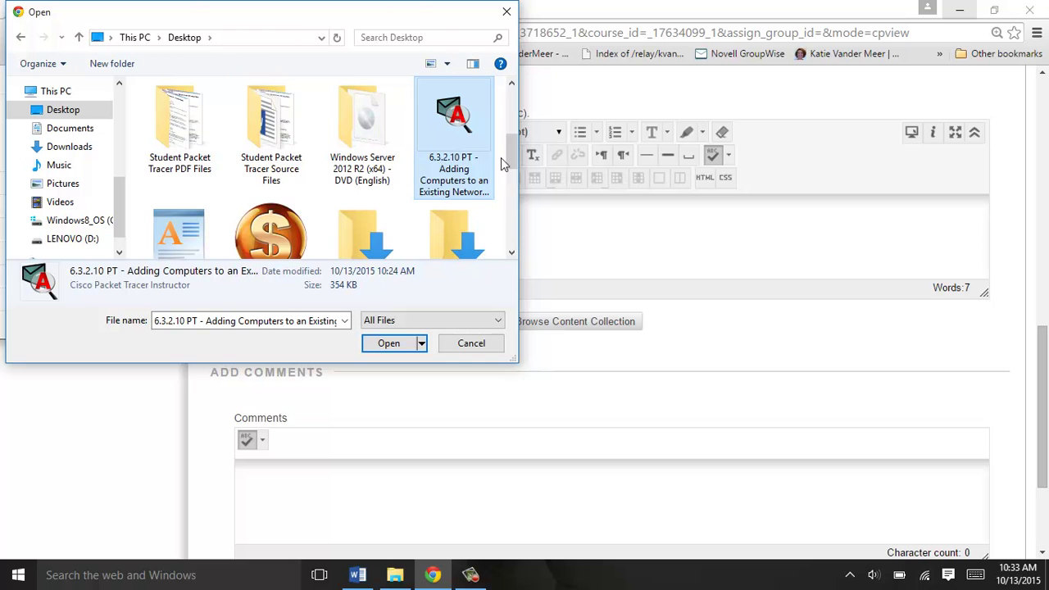
mouse_move(510, 156)
left_mouse_down()
mouse_move(506, 236)
mouse_move(504, 143)
left_mouse_up()
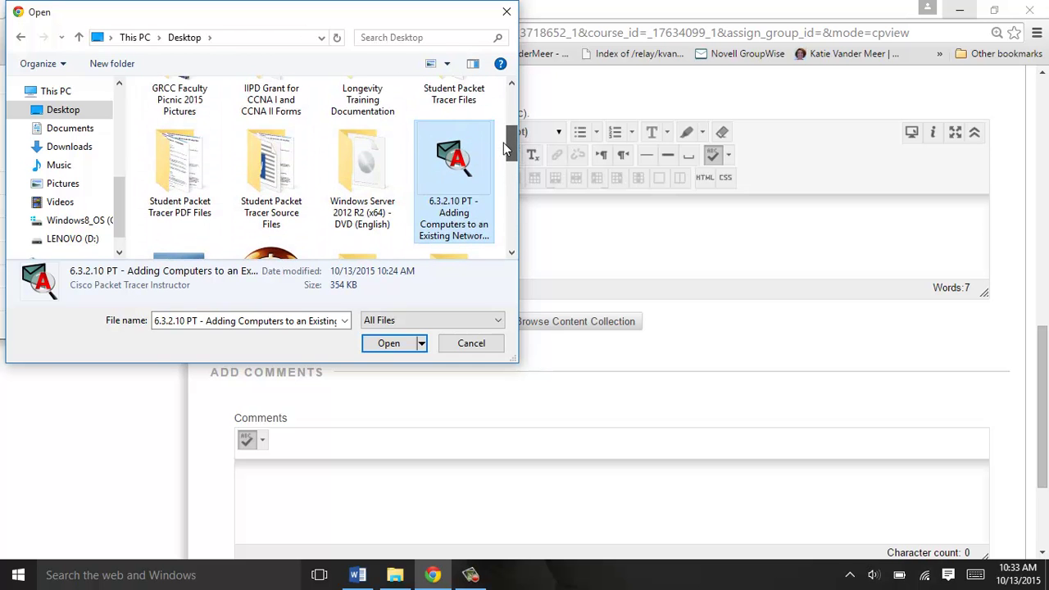
left_click(392, 343)
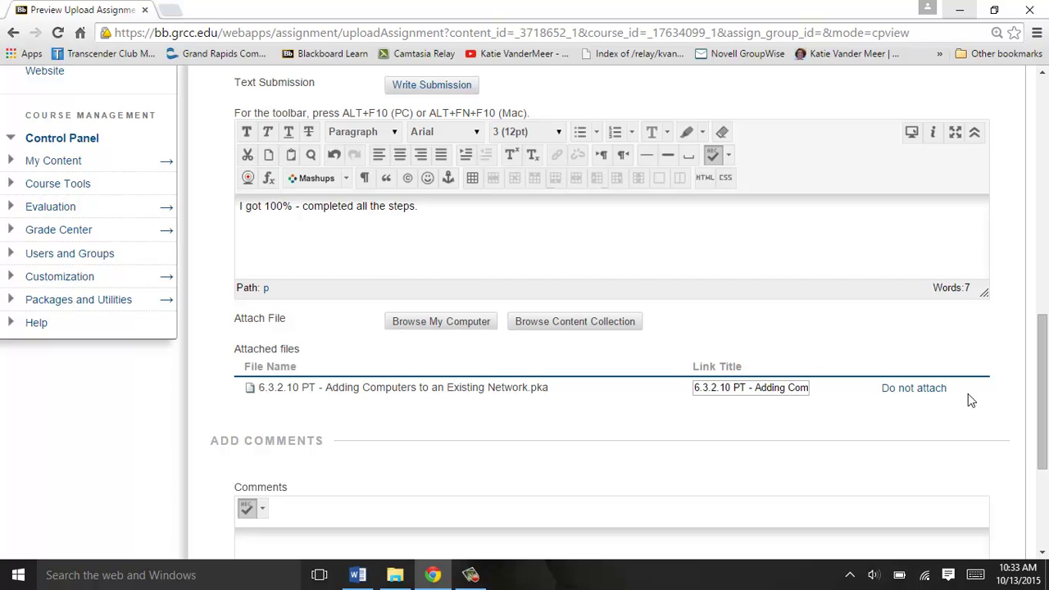
left_click_drag(1043, 393, 1039, 119)
left_click(812, 230)
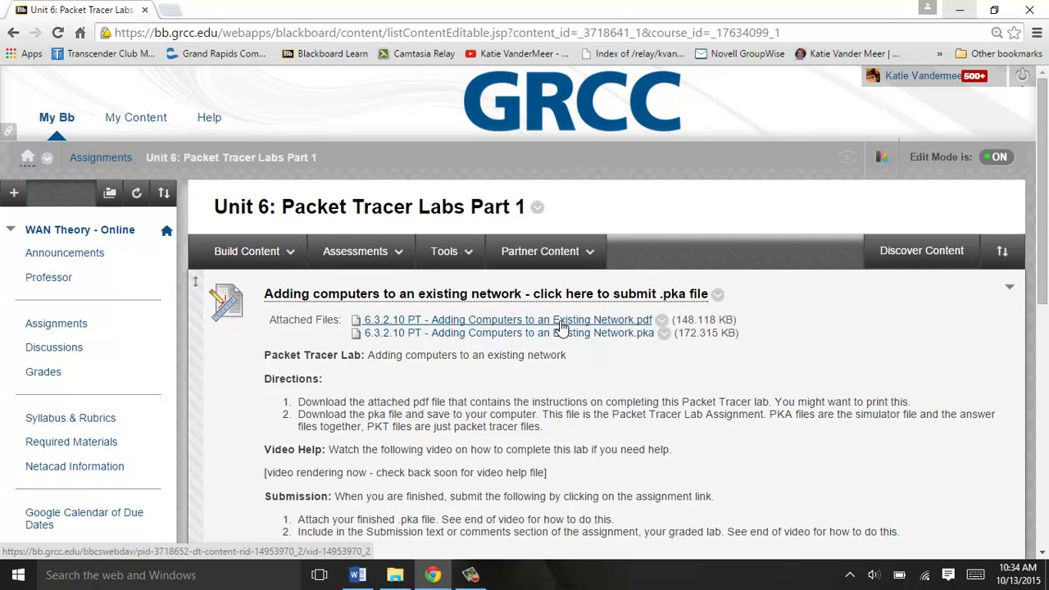
Step: Open the attached "6.3.2.10 PT - Adding Computers to an Existing Network.pdf" and return to the Unit 6 assignment page
left_click(561, 323)
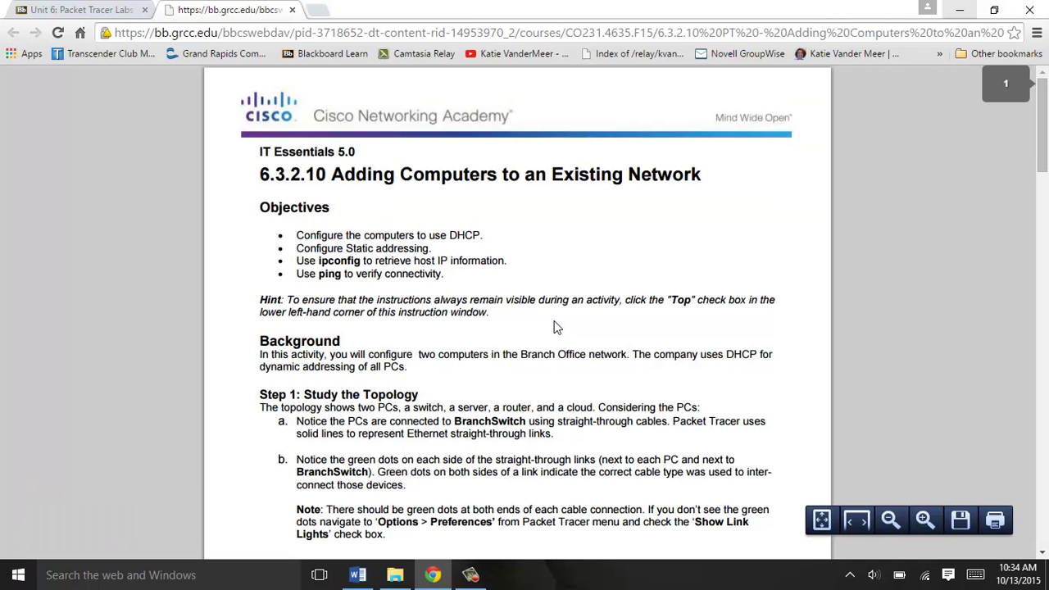
left_click(81, 9)
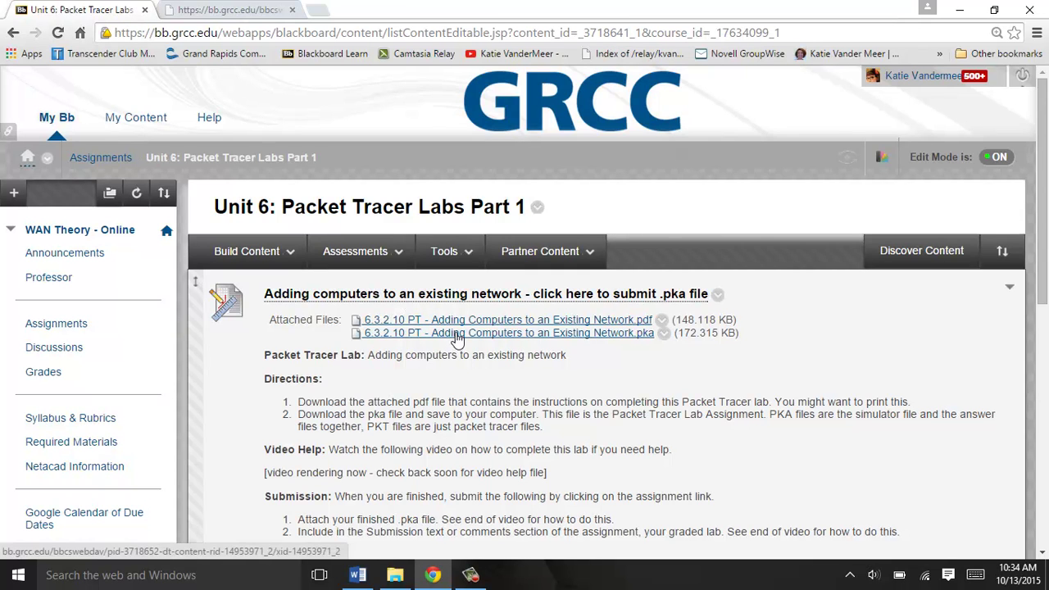
Step: Download the attached 6.3.2.10 .pka file, show it in its download folder, and close the folder window
left_click(457, 335)
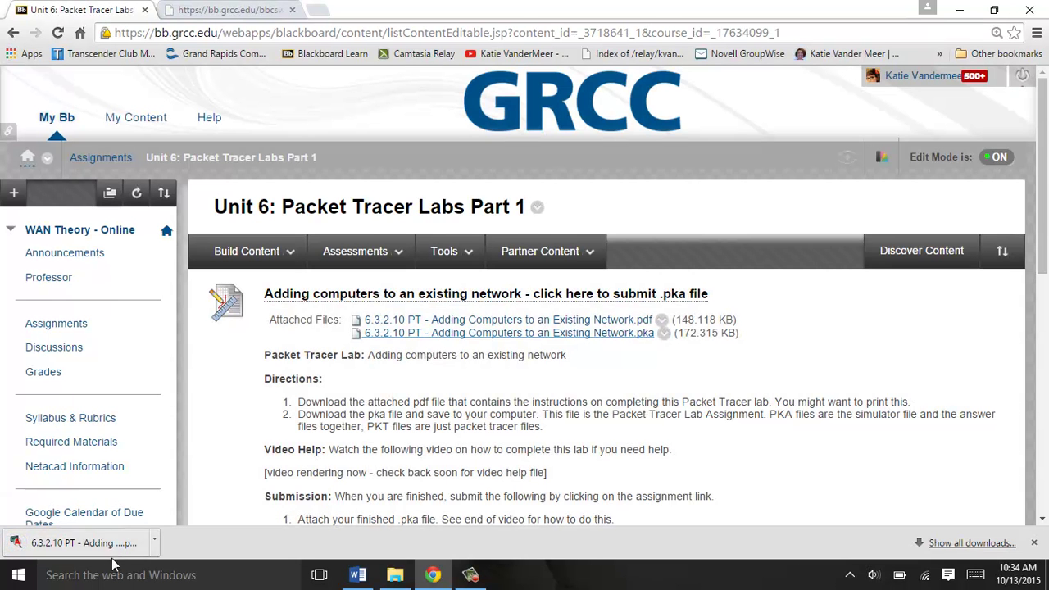
right_click(115, 550)
left_click(144, 514)
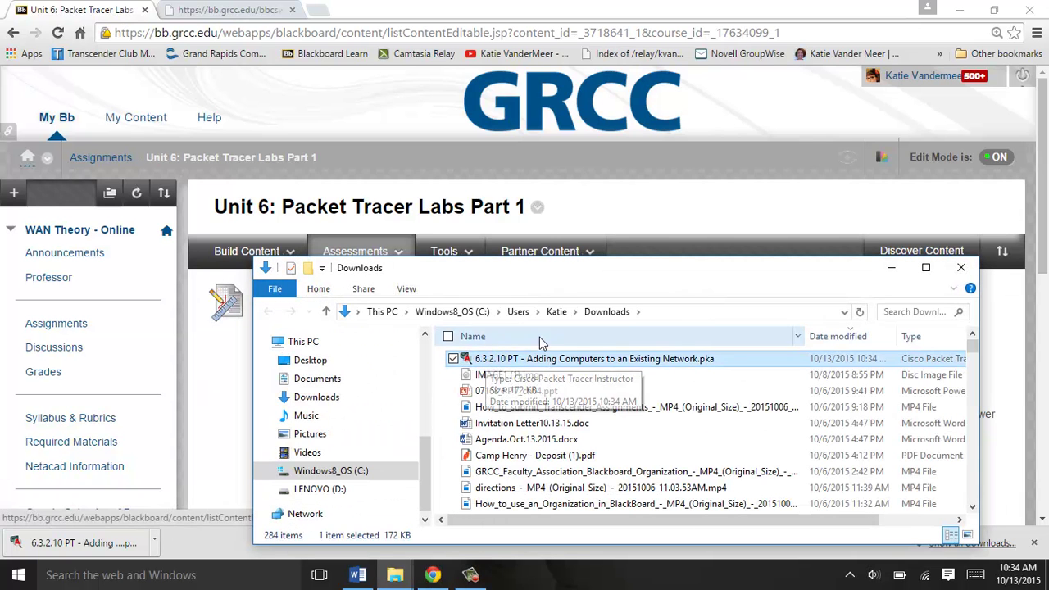
left_click(963, 270)
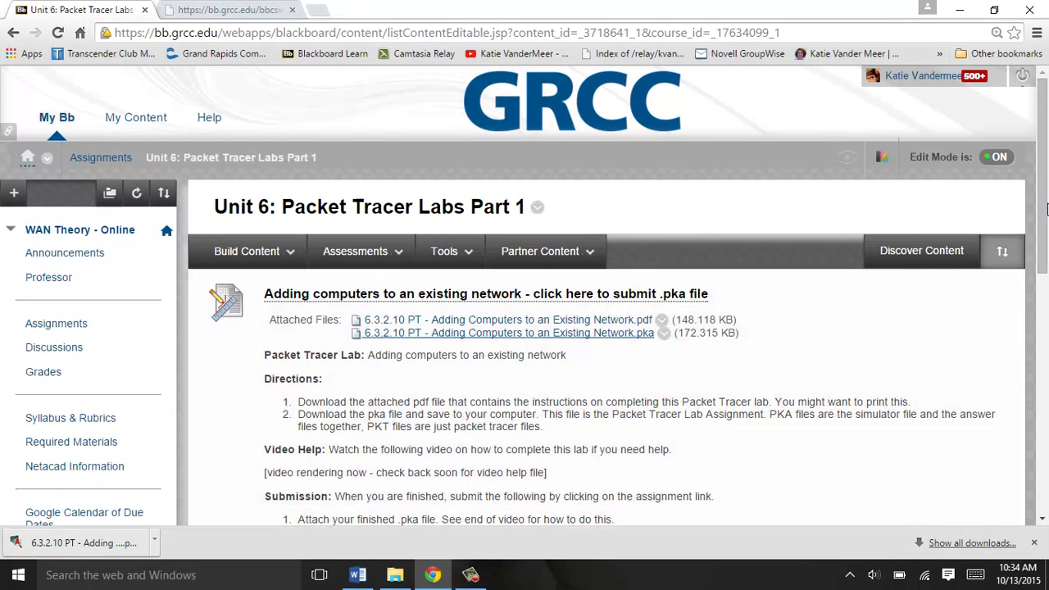
left_click_drag(1045, 207, 1048, 228)
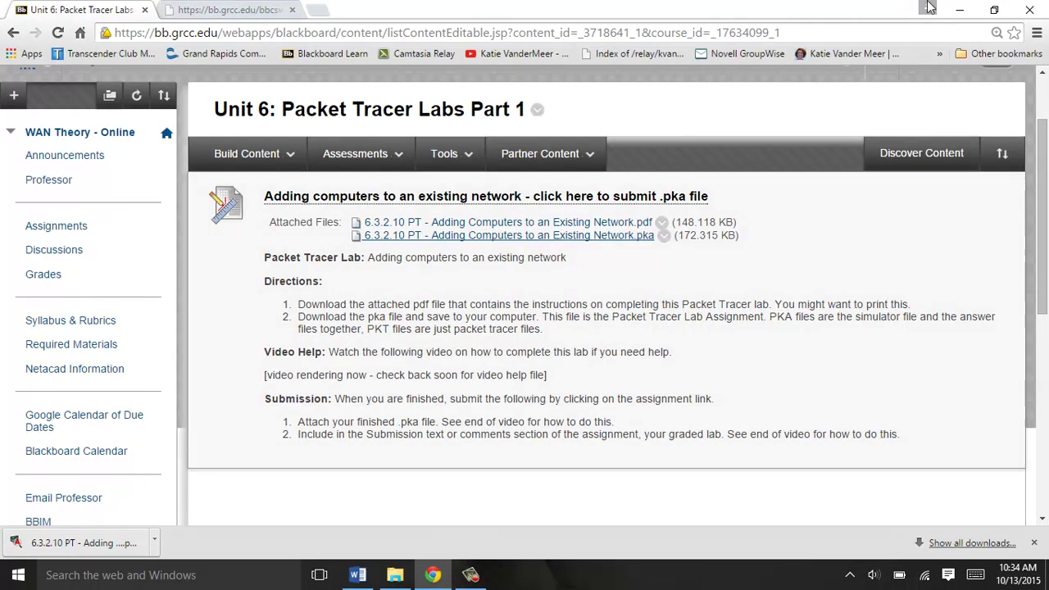
Step: Minimize the browser and close the Word document with the ipconfig screenshots without saving it
left_click(958, 10)
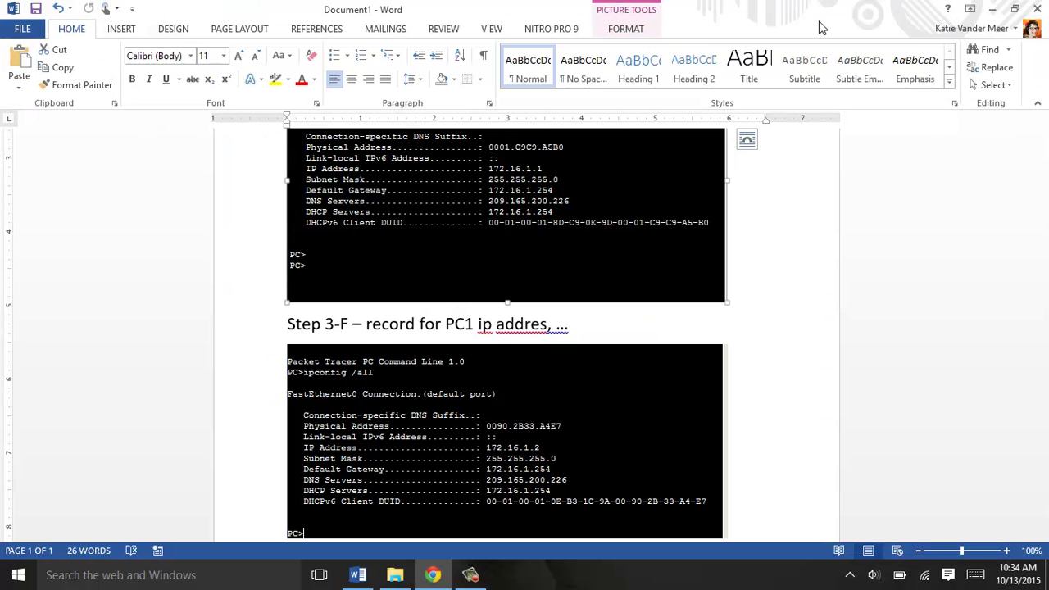
left_click(1043, 10)
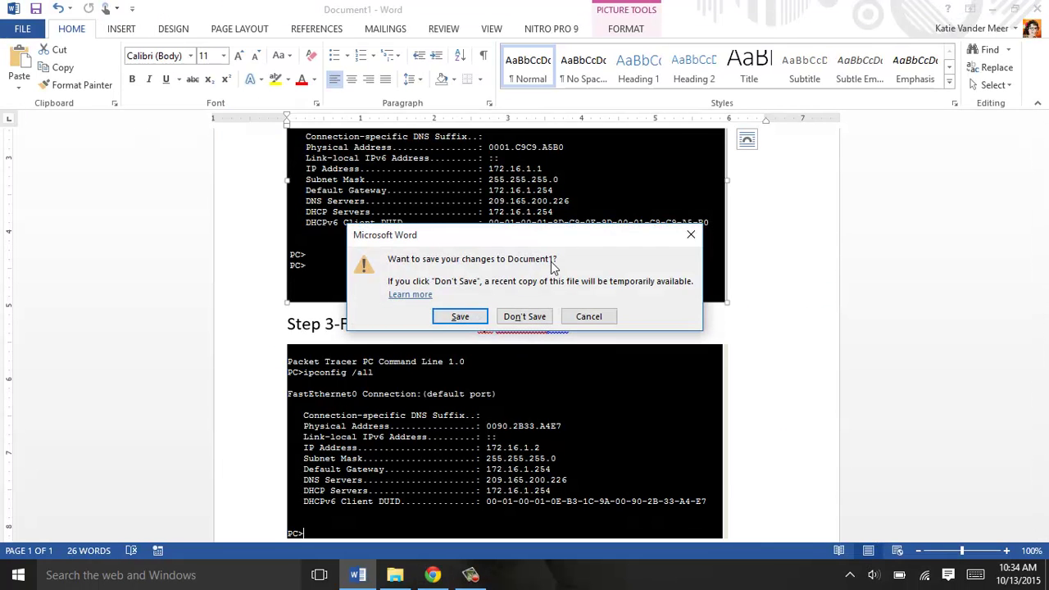
left_click(525, 320)
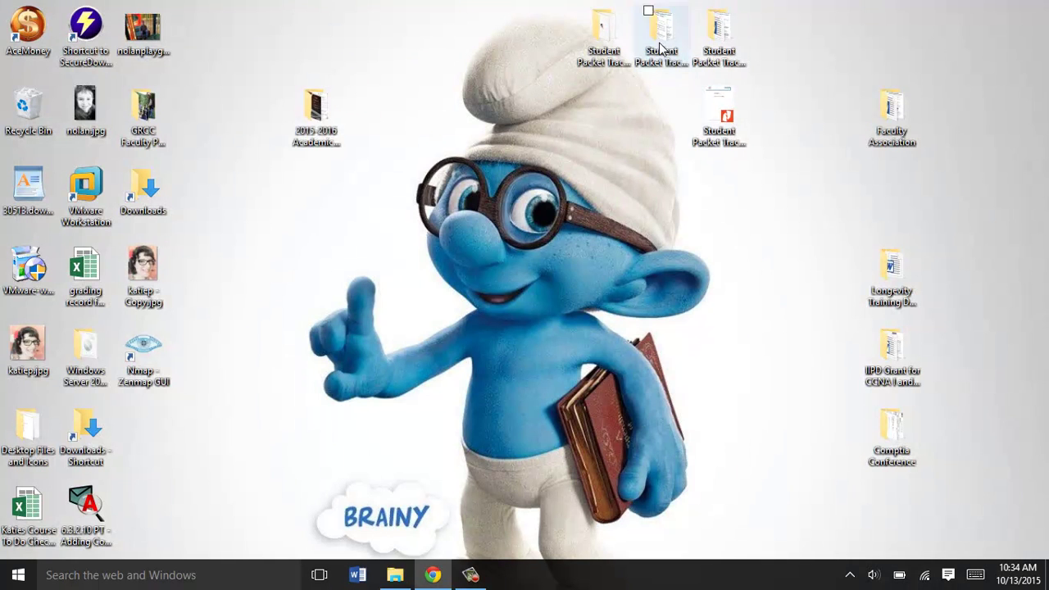
Step: Open Student Packet Tracer Manual.pdf from the desktop and view the 6.8.3.6 wireless router lab and Chapter 10's 10.2.4.5 Wireless Security Techniques lab
left_click(728, 110)
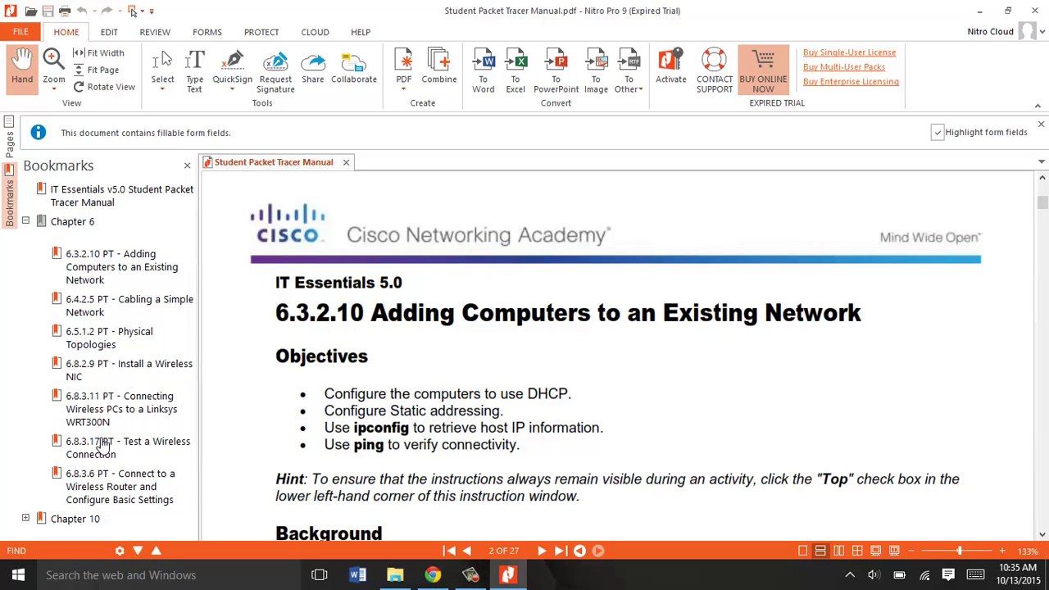
left_click(119, 486)
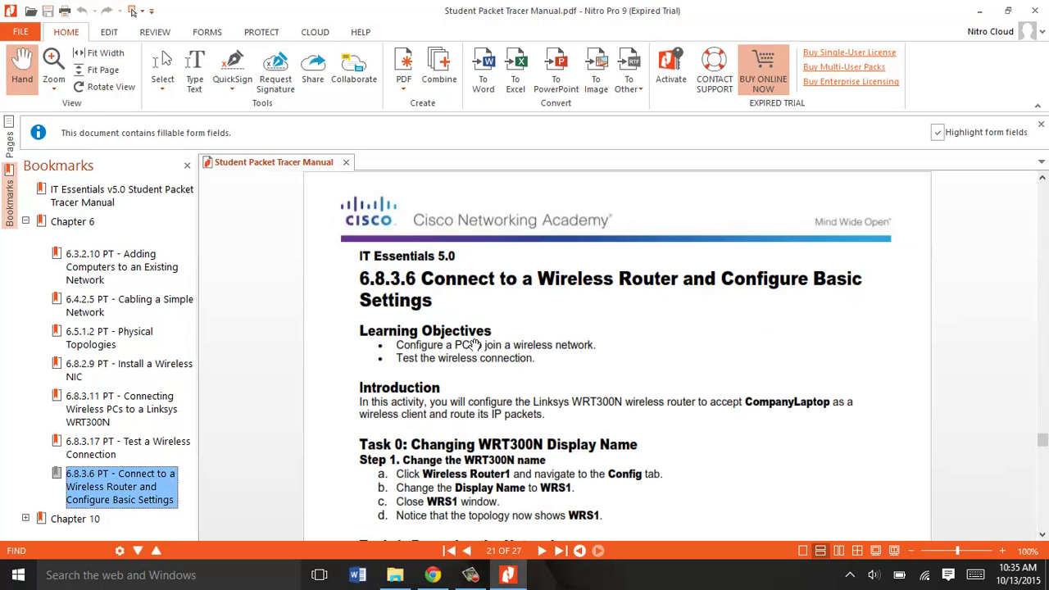
left_click_drag(1043, 440, 1043, 447)
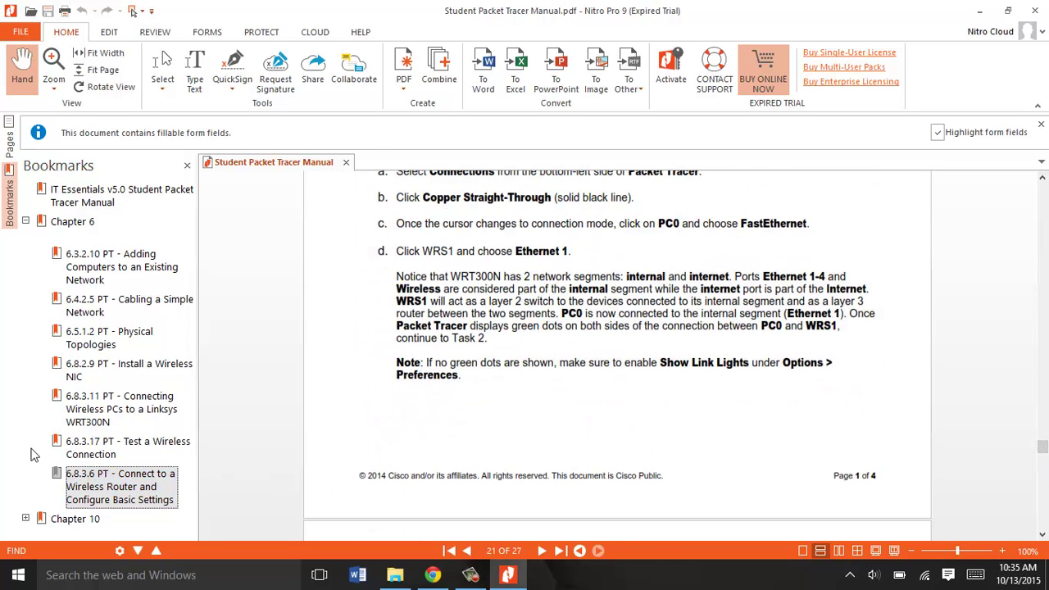
left_click(25, 521)
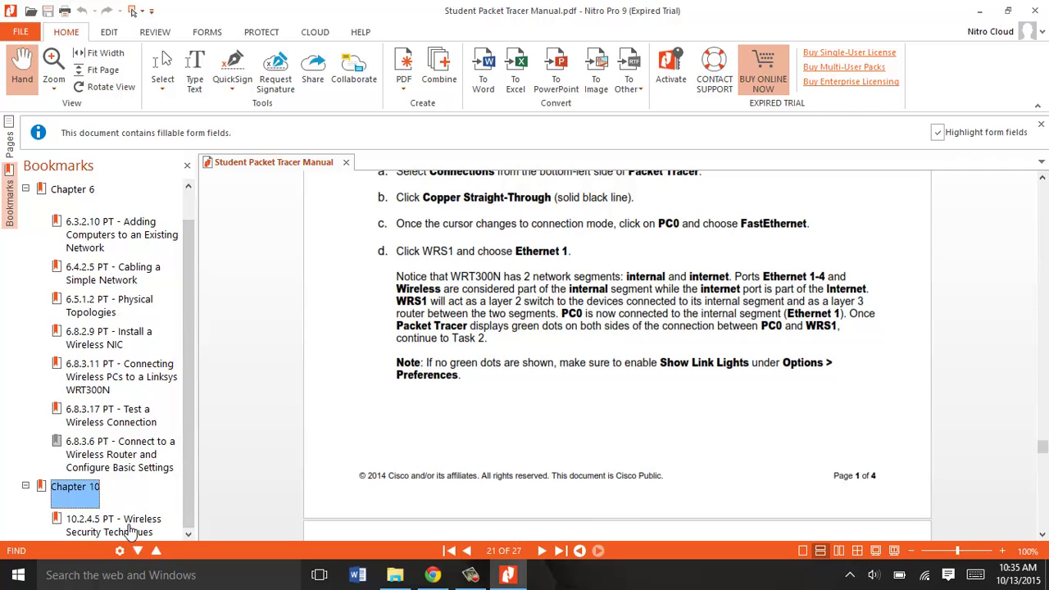
left_click(129, 530)
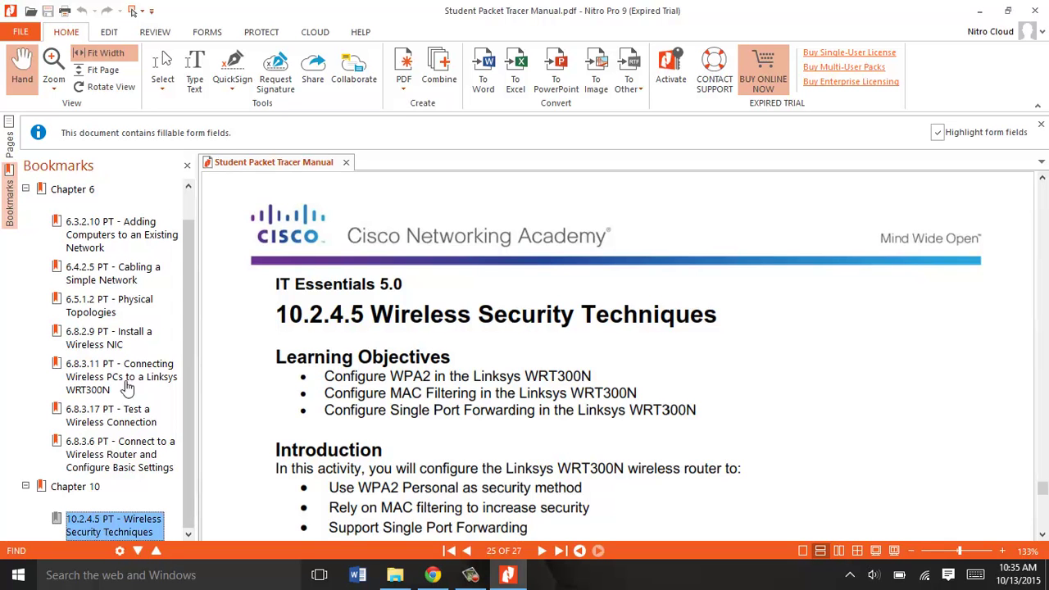
Step: View the manual's 6.3.2.10 Adding Computers to an Existing Network lab, close the manual, and switch back to the Unit 6 page in Chrome
left_click(108, 226)
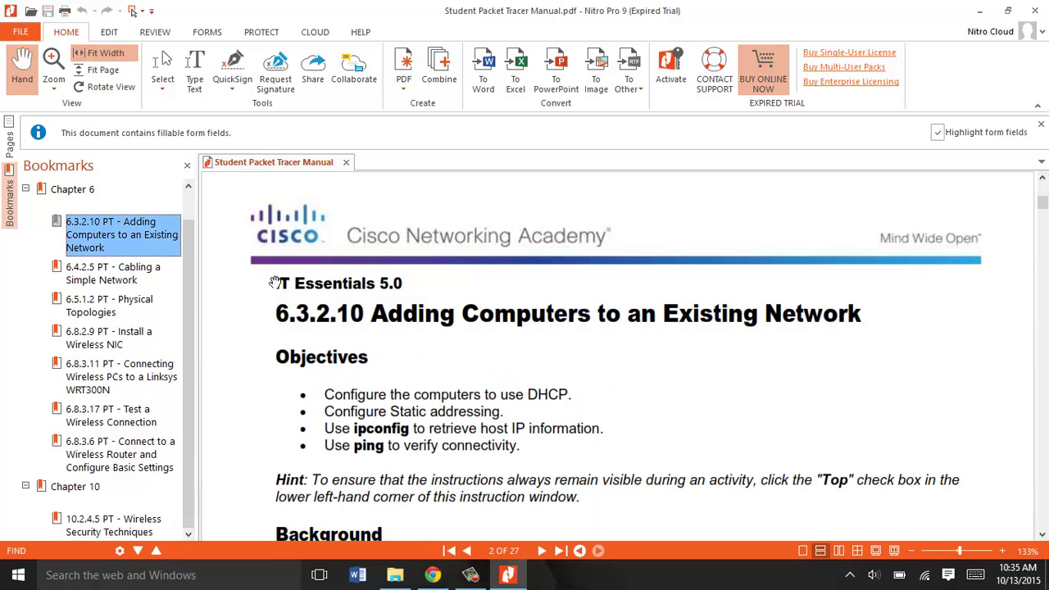
left_click_drag(279, 286, 365, 295)
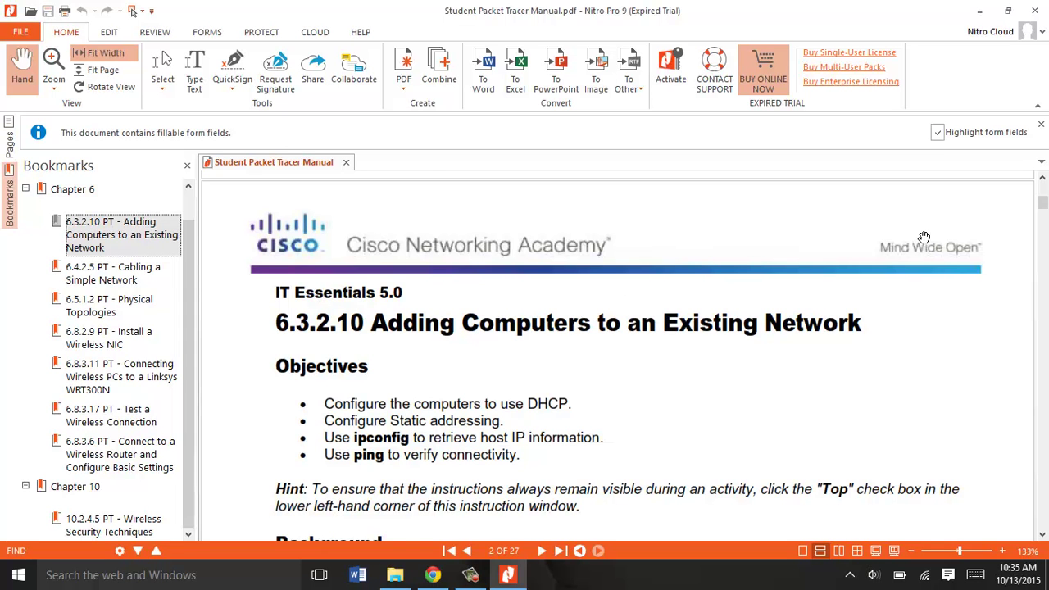
left_click(1037, 9)
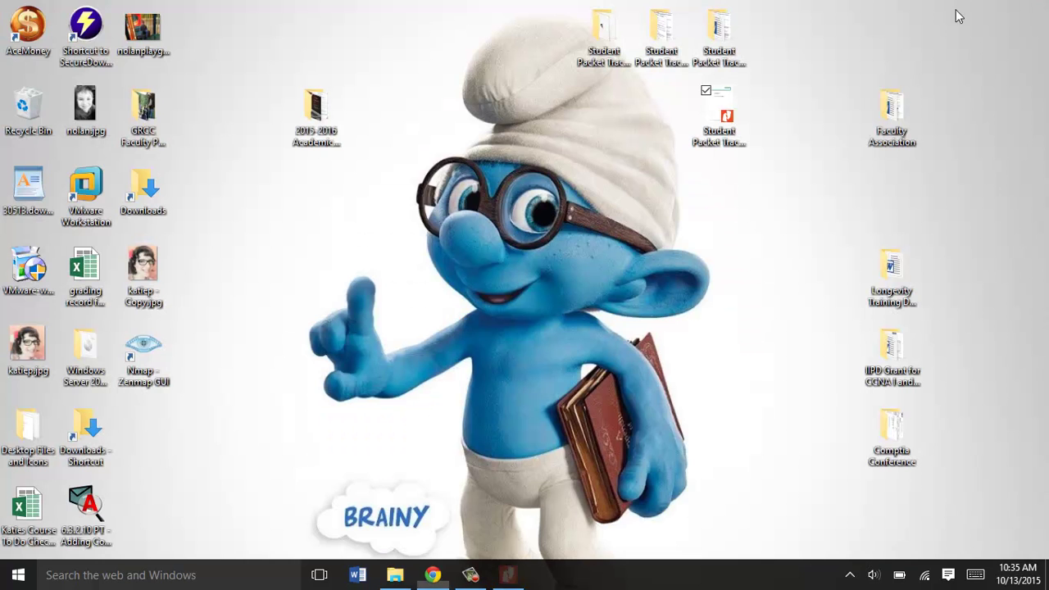
left_click(434, 573)
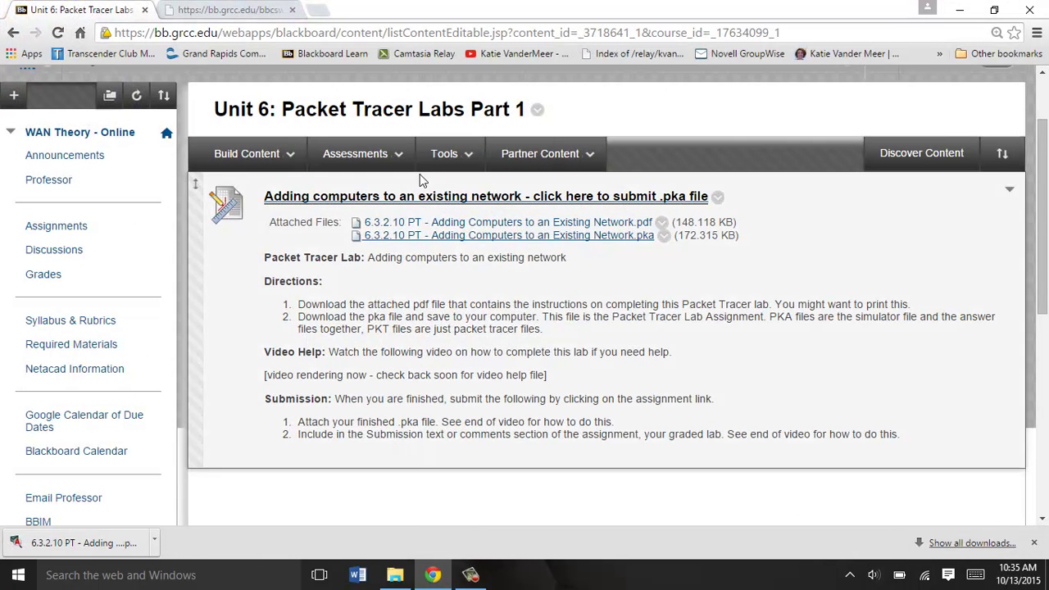